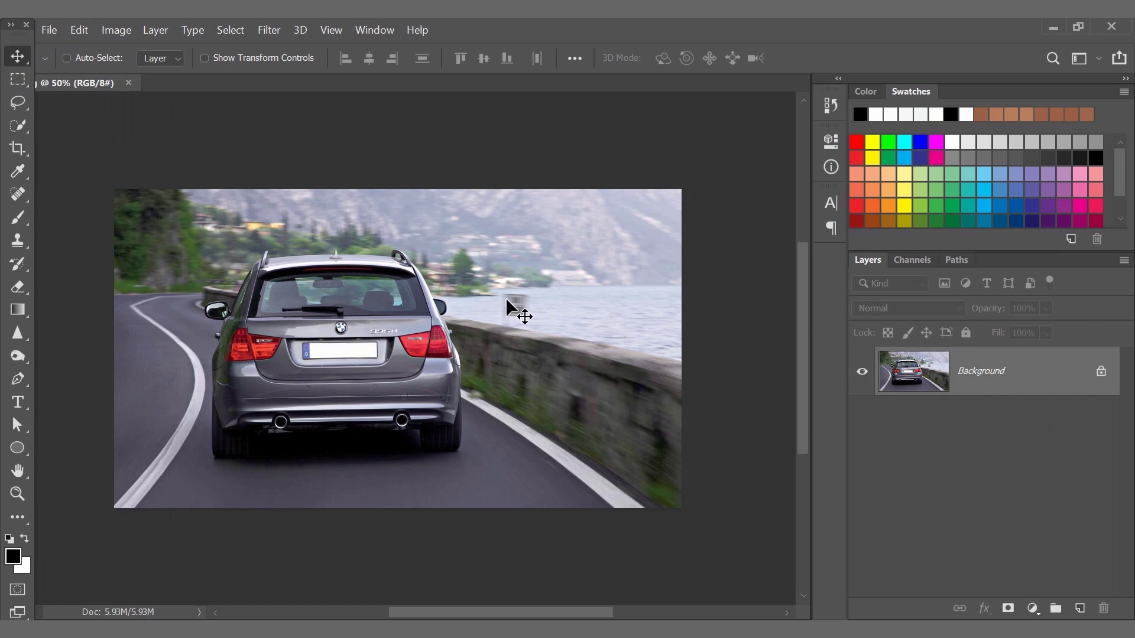
Create a 2000 × 1600 pixel, 300 ppi RGB document and fill its background with green
left_click(44, 29)
left_click(82, 47)
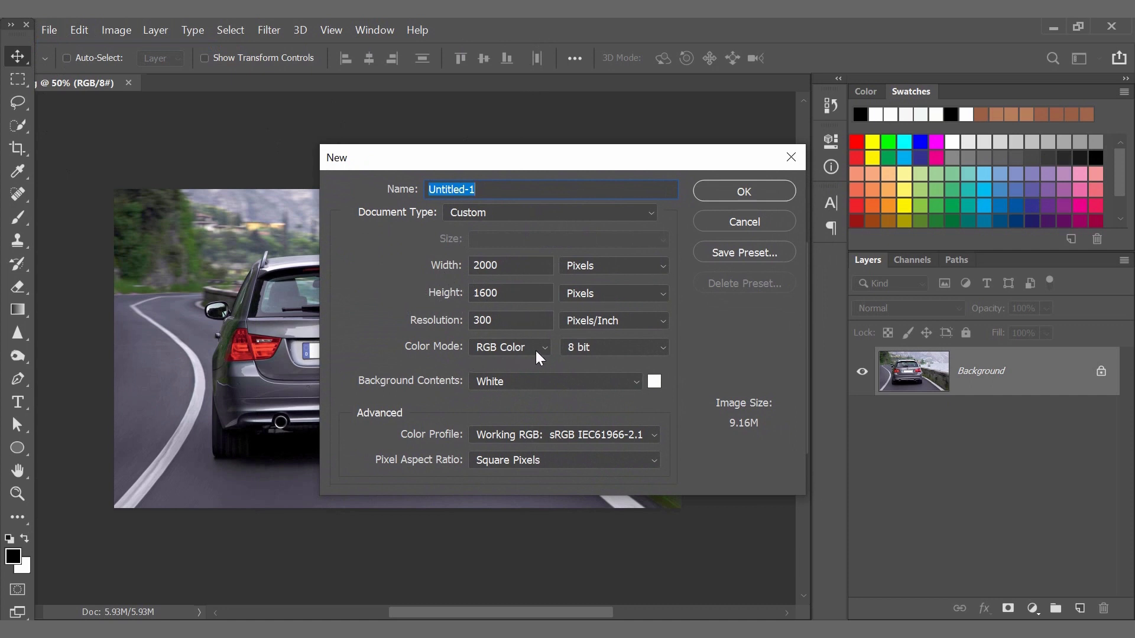
left_click(772, 187)
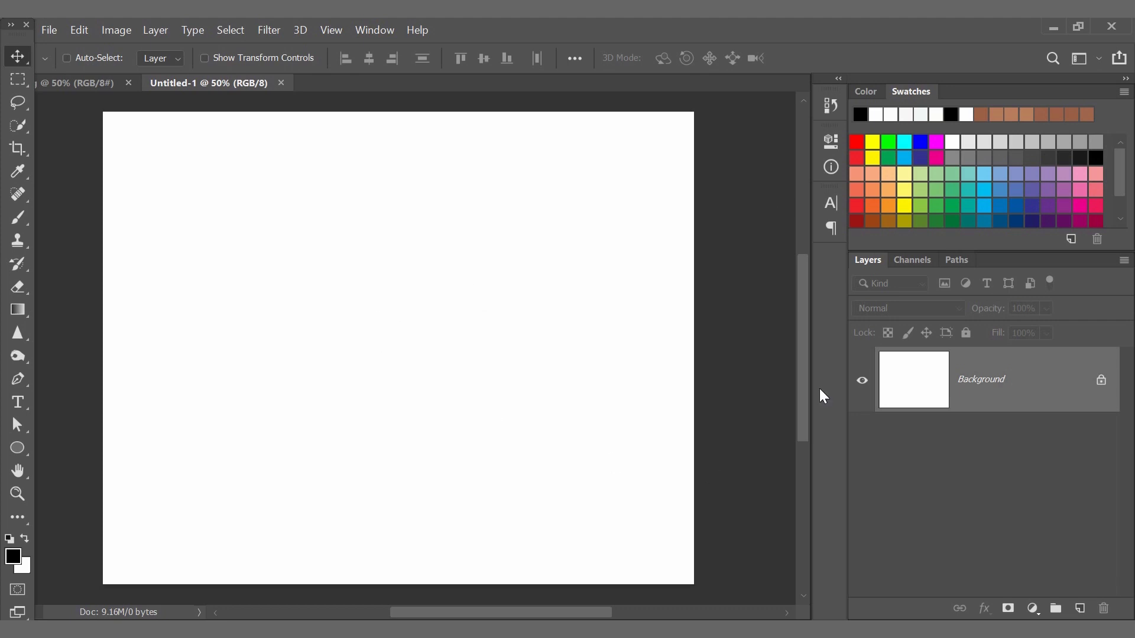
left_click(888, 153)
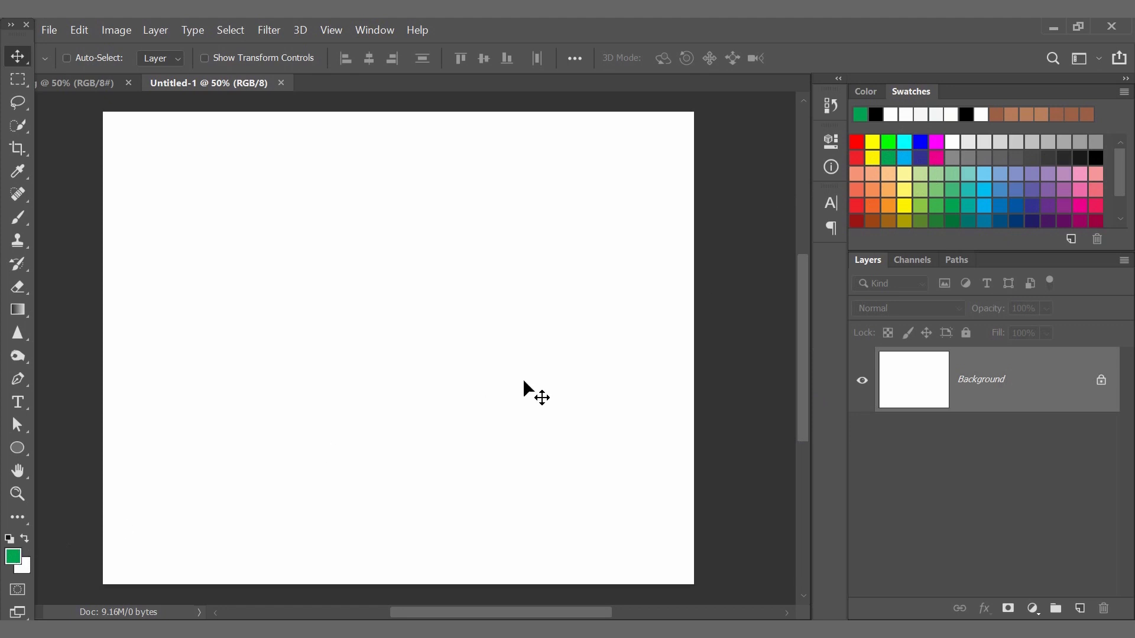
key("alt+BackSpace")
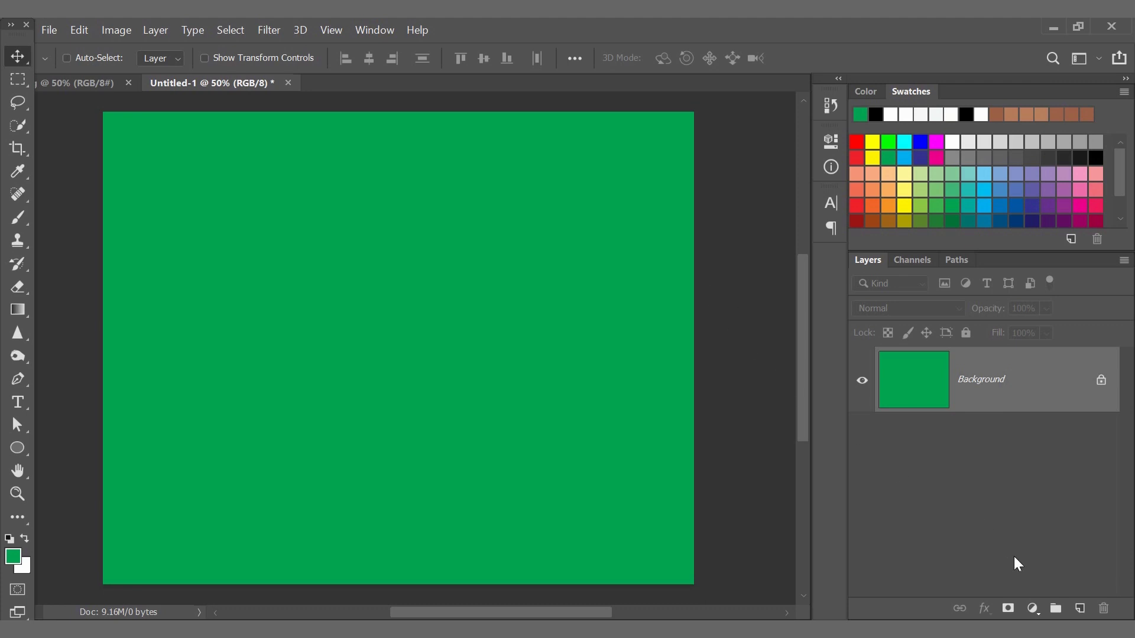
Add a white layer mask to the green background layer, then invert the mask to black and back to white
left_click(1009, 609)
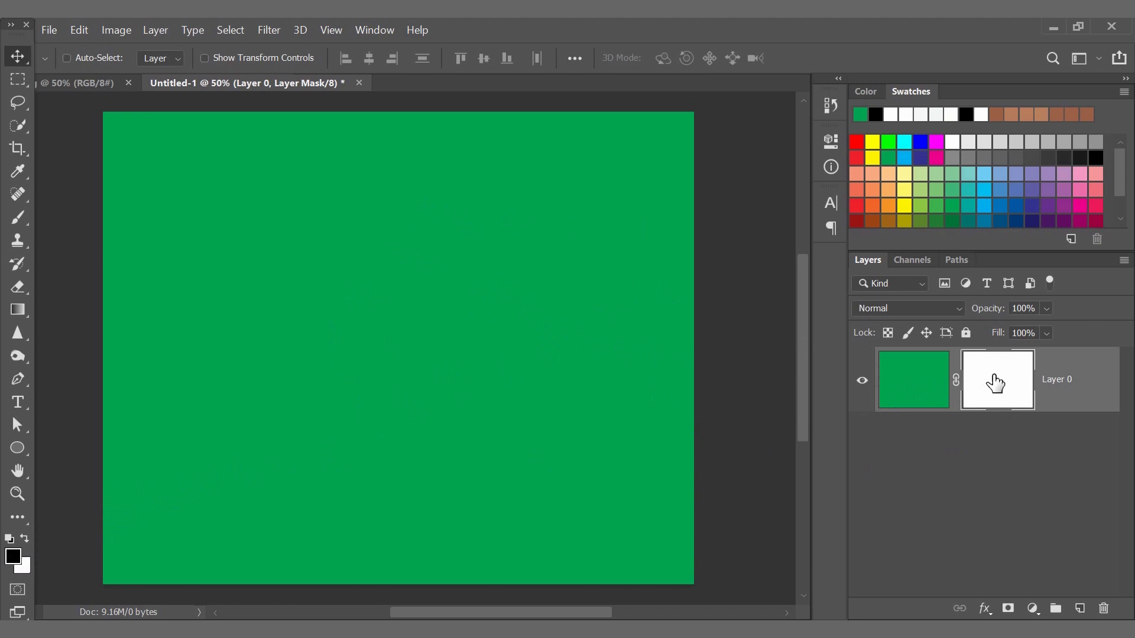
key("ctrl+i")
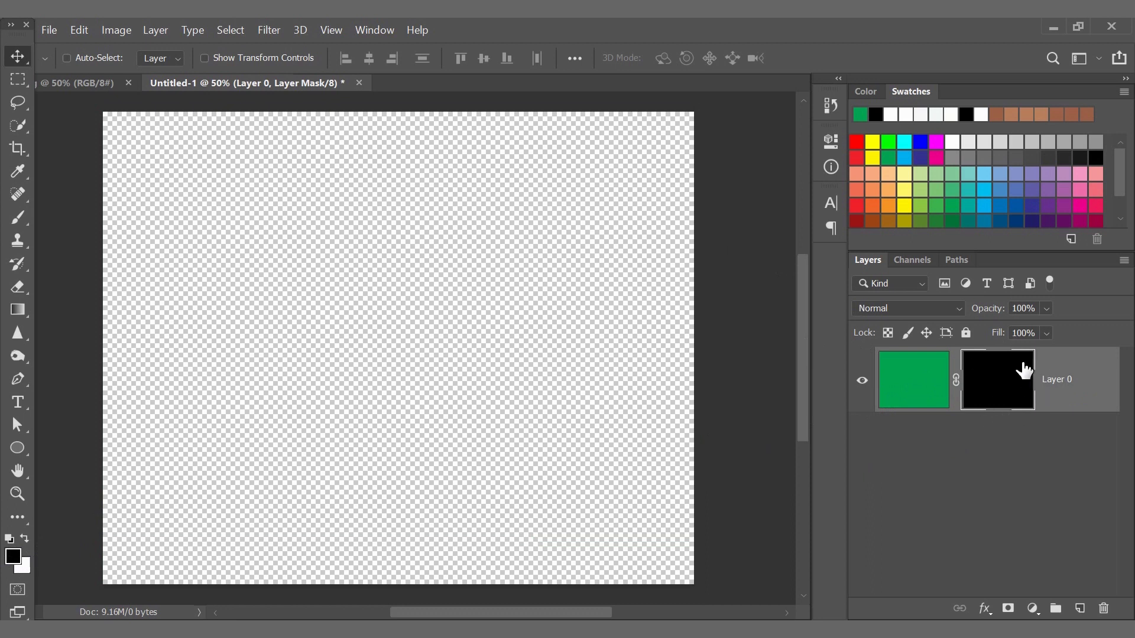
left_click(861, 388)
left_click(861, 388)
key("ctrl+i")
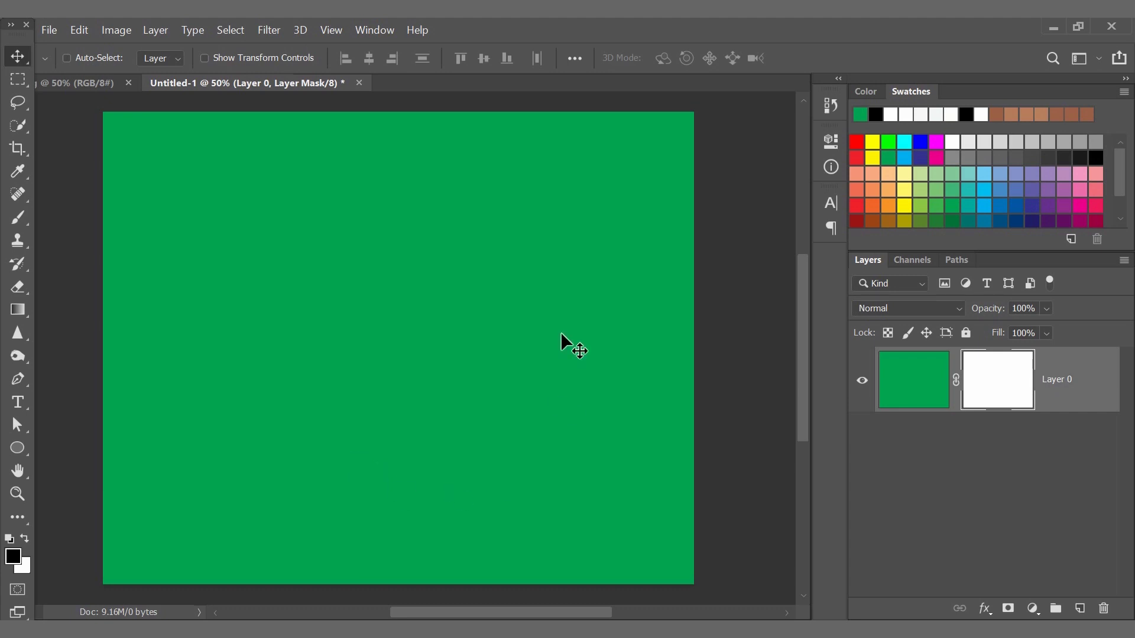
Lasso a block shape notched above and below mid-canvas, and fill it on the layer mask with black and again with white
left_click(13, 104)
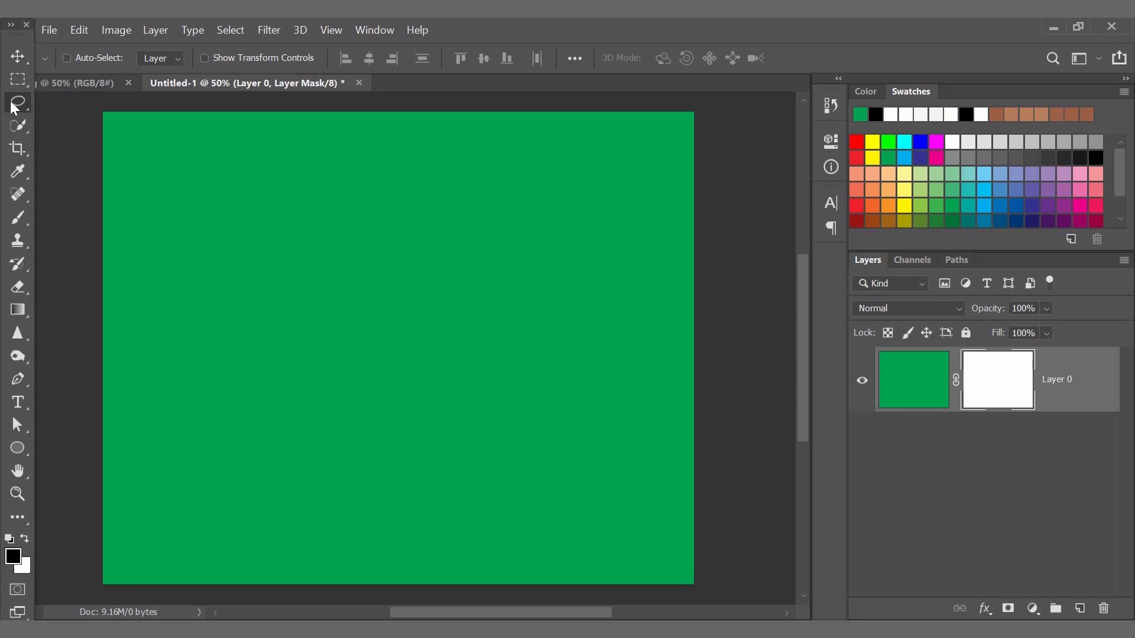
left_click(99, 98)
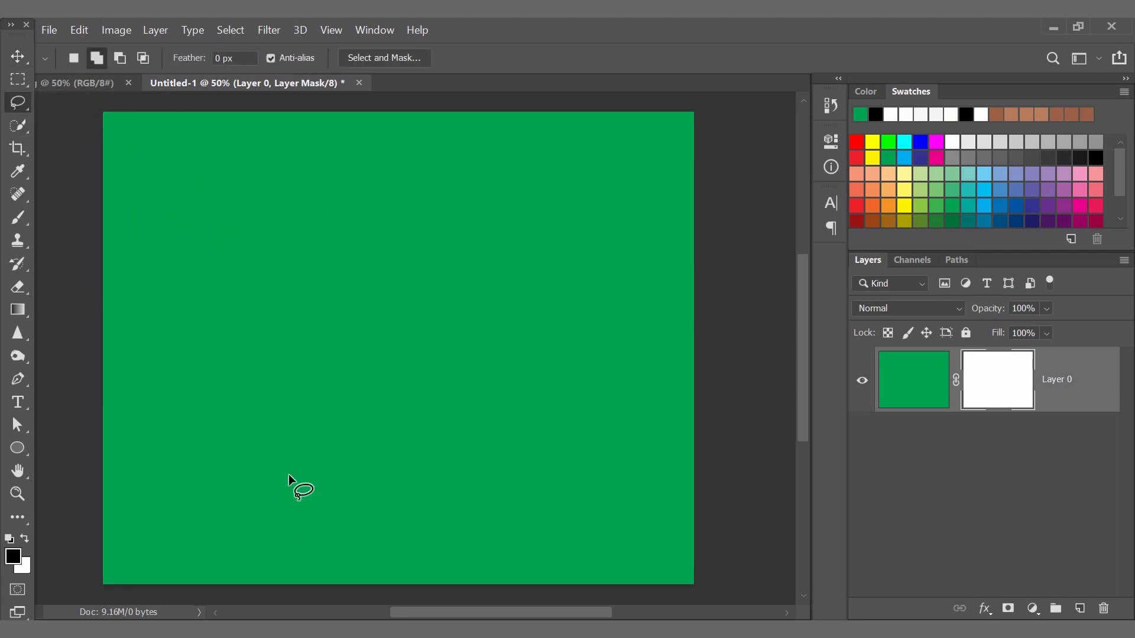
left_click_drag(221, 463, 251, 280)
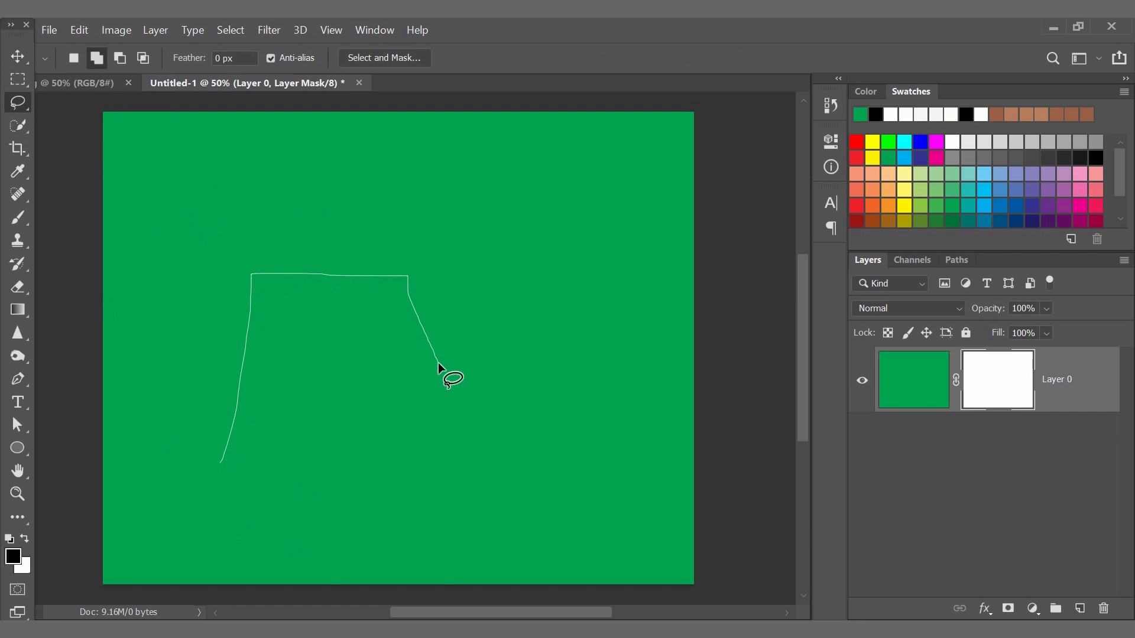
mouse_move(495, 278)
left_mouse_down()
mouse_move(517, 464)
mouse_move(367, 448)
left_mouse_up()
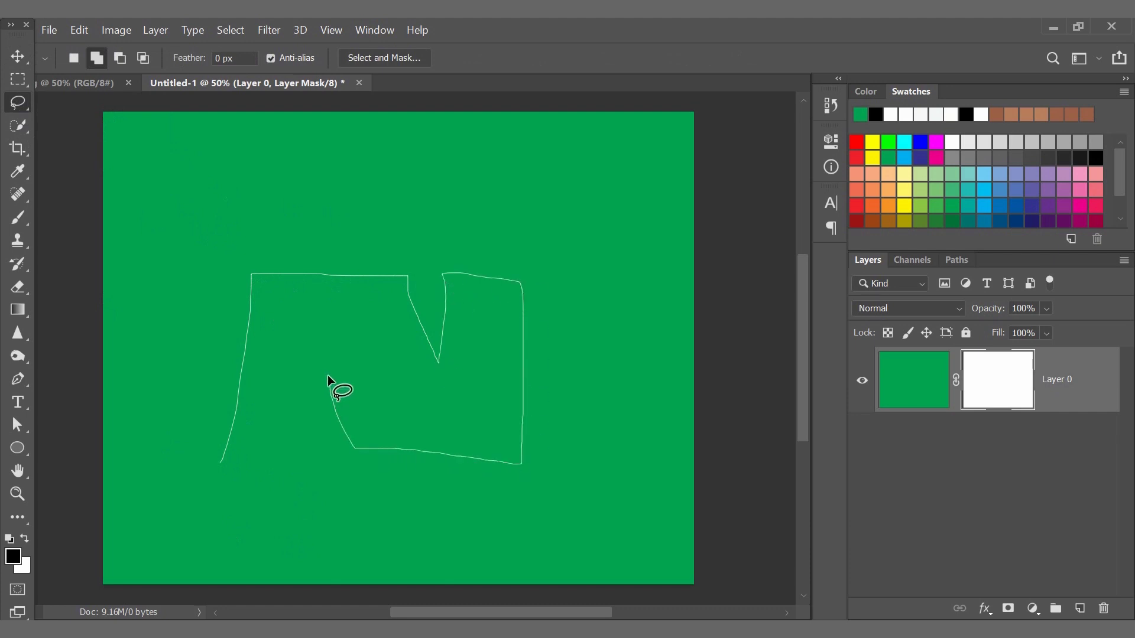
left_click_drag(295, 445, 293, 448)
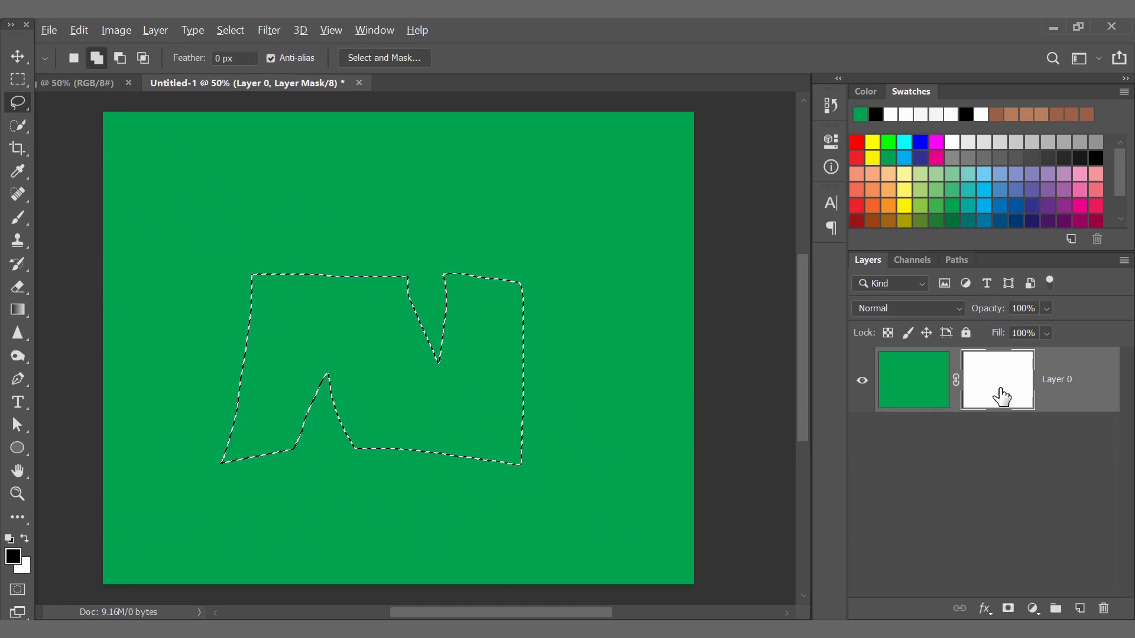
key("Delete")
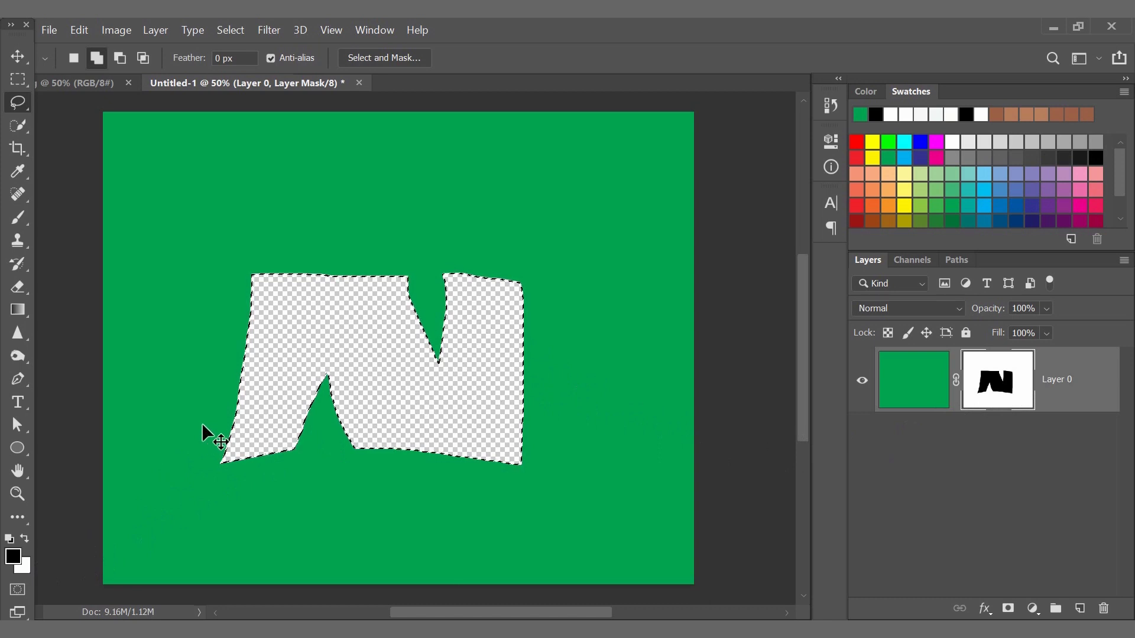
key("ctrl+BackSpace")
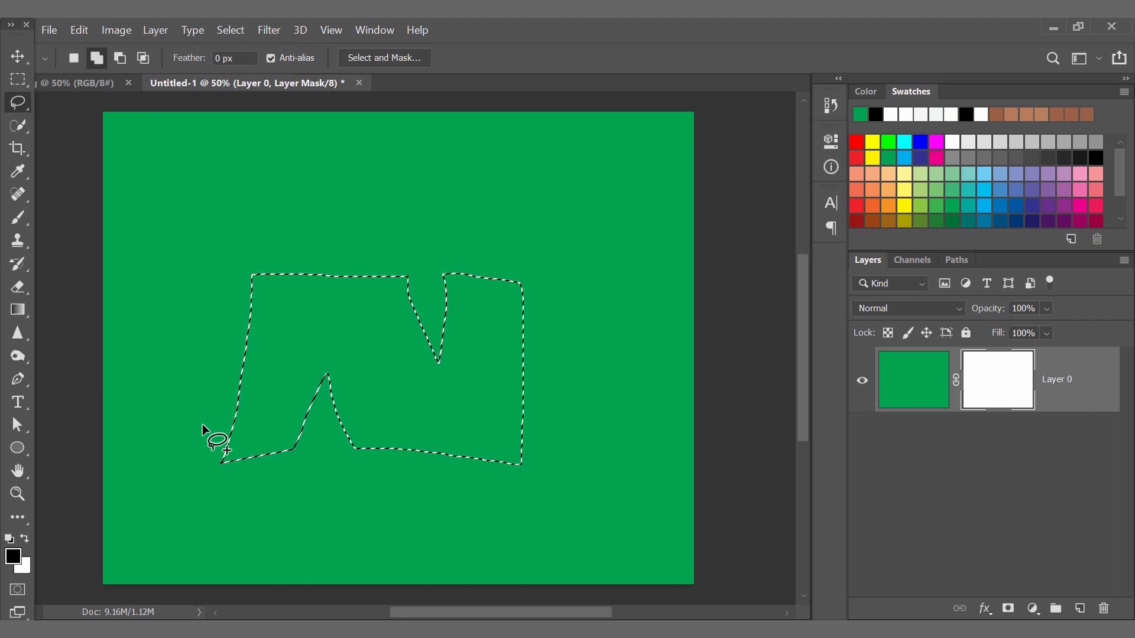
Apply Levels to the selected mask area, moving output white to 132 and back to 255, and clear the selection
left_click(122, 29)
mouse_move(157, 70)
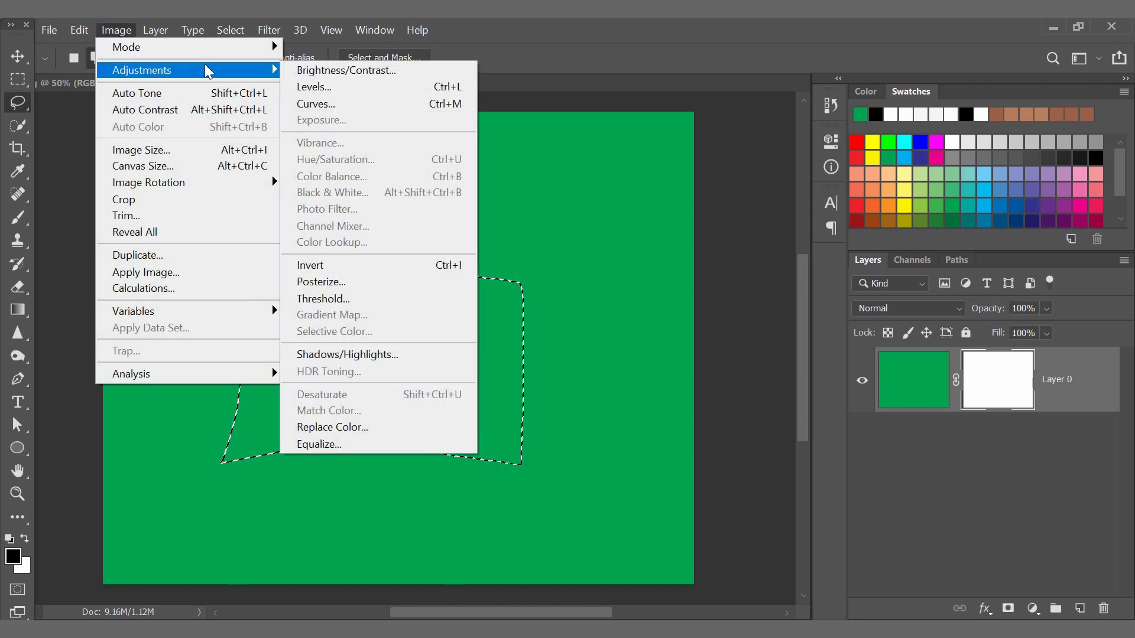
left_click(344, 86)
left_click_drag(916, 64, 721, 35)
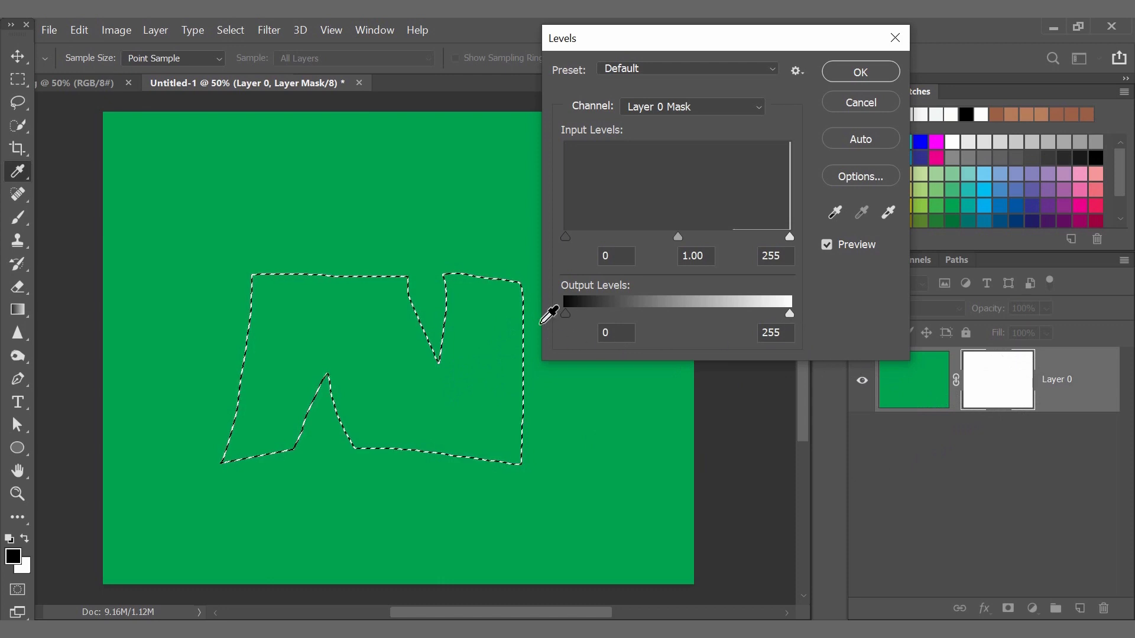
left_click_drag(789, 313, 680, 321)
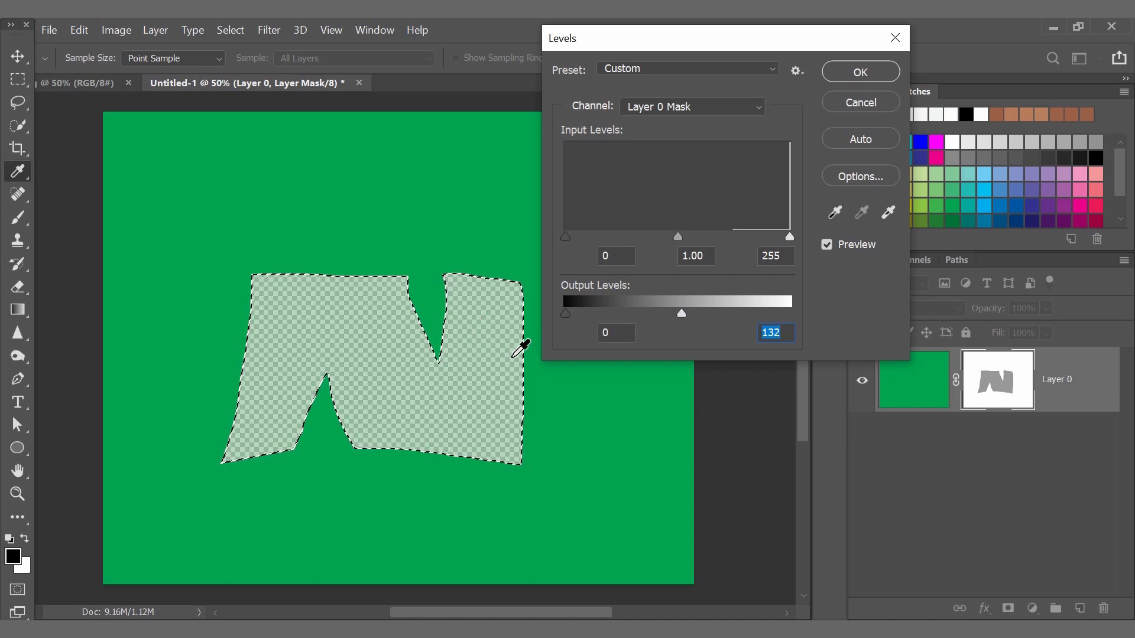
left_click_drag(681, 314, 825, 321)
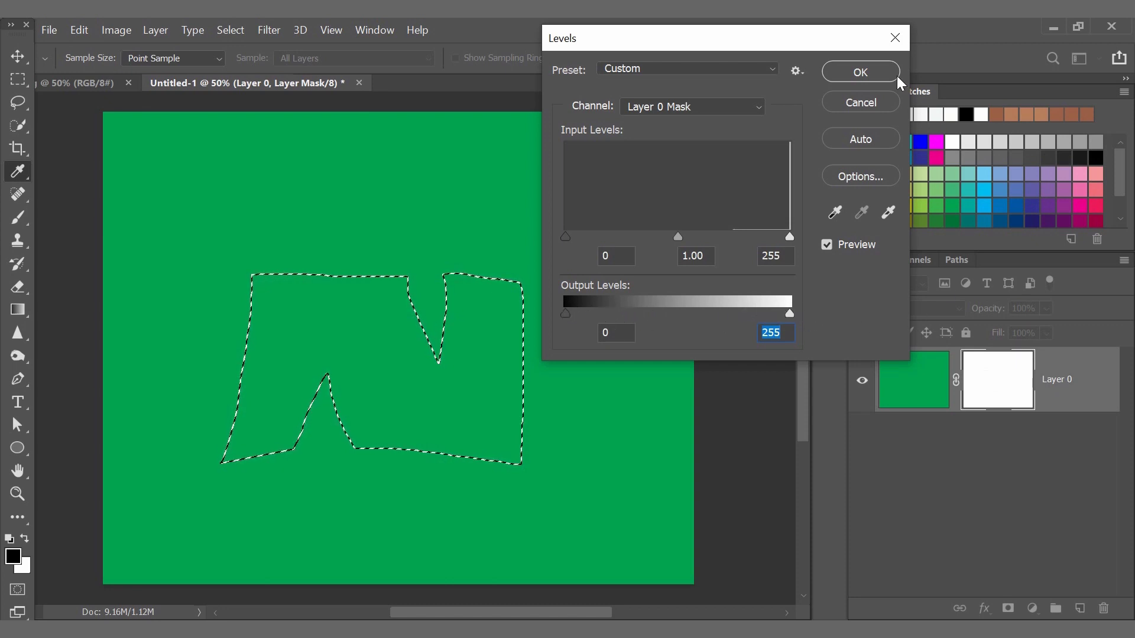
left_click(860, 71)
key("l")
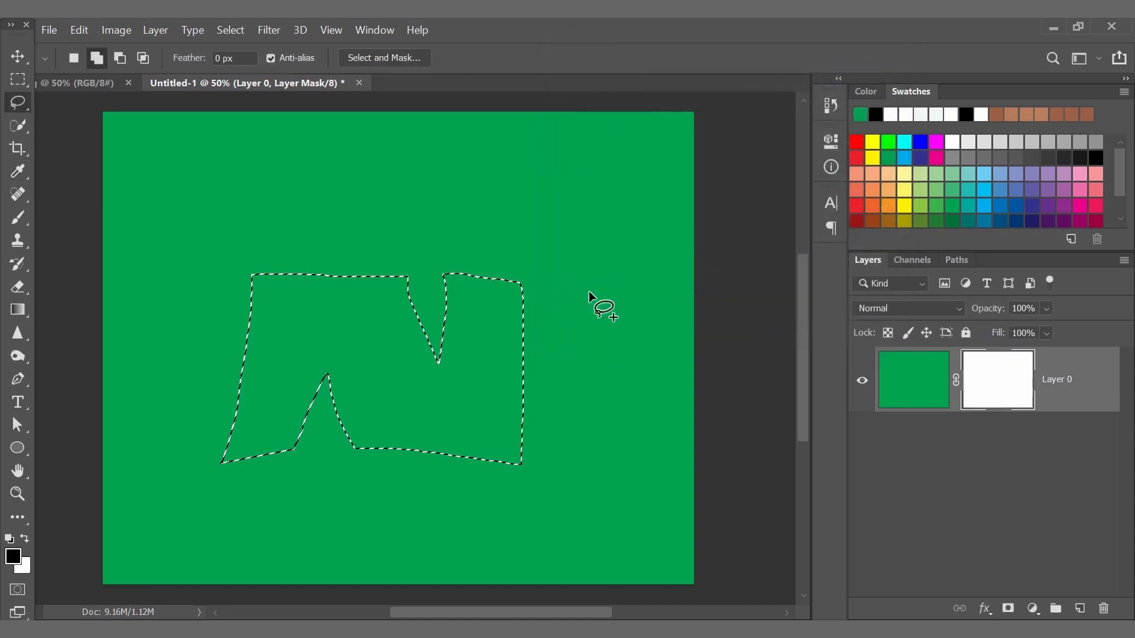
right_click(543, 294)
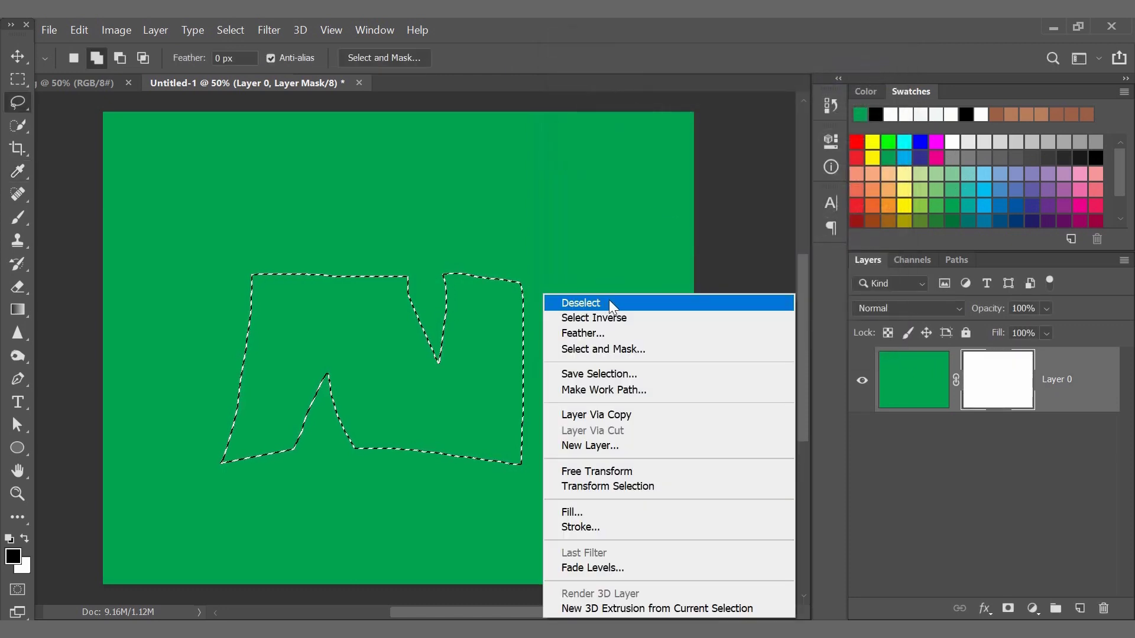
left_click(607, 302)
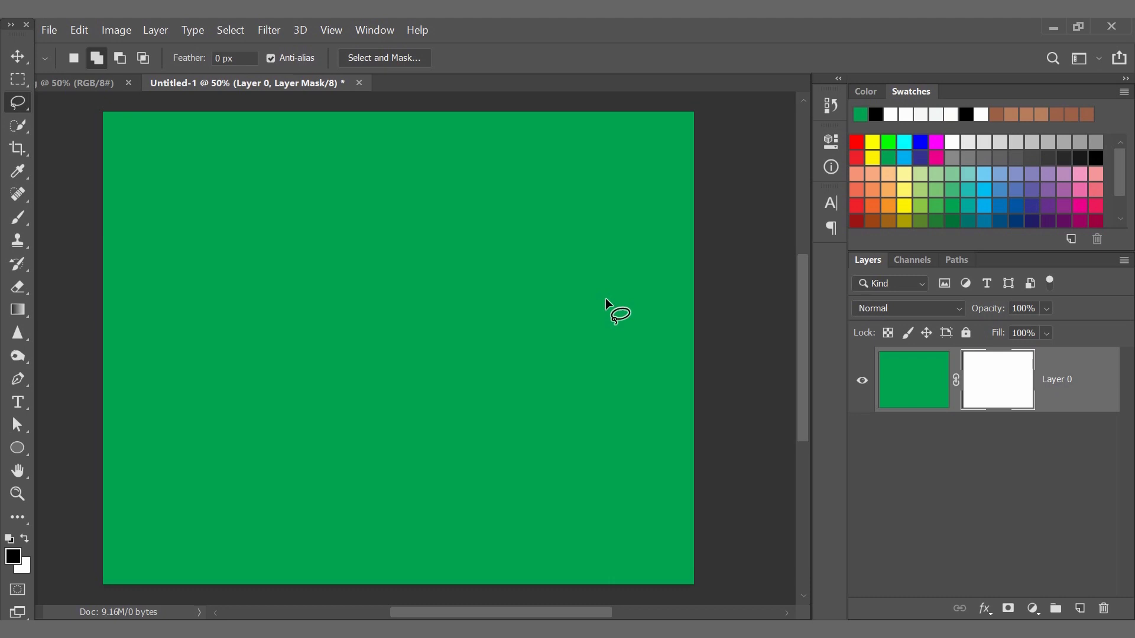
Paint a black zigzag down the right half of the layer mask with a hard round 125 px brush
left_click(19, 218)
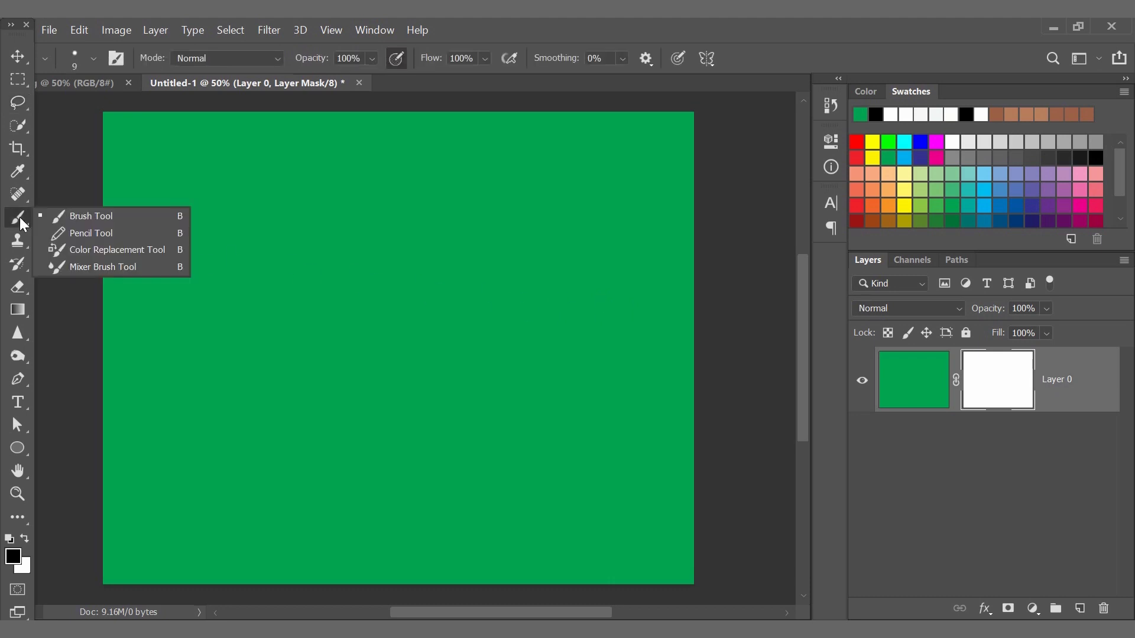
left_click(126, 219)
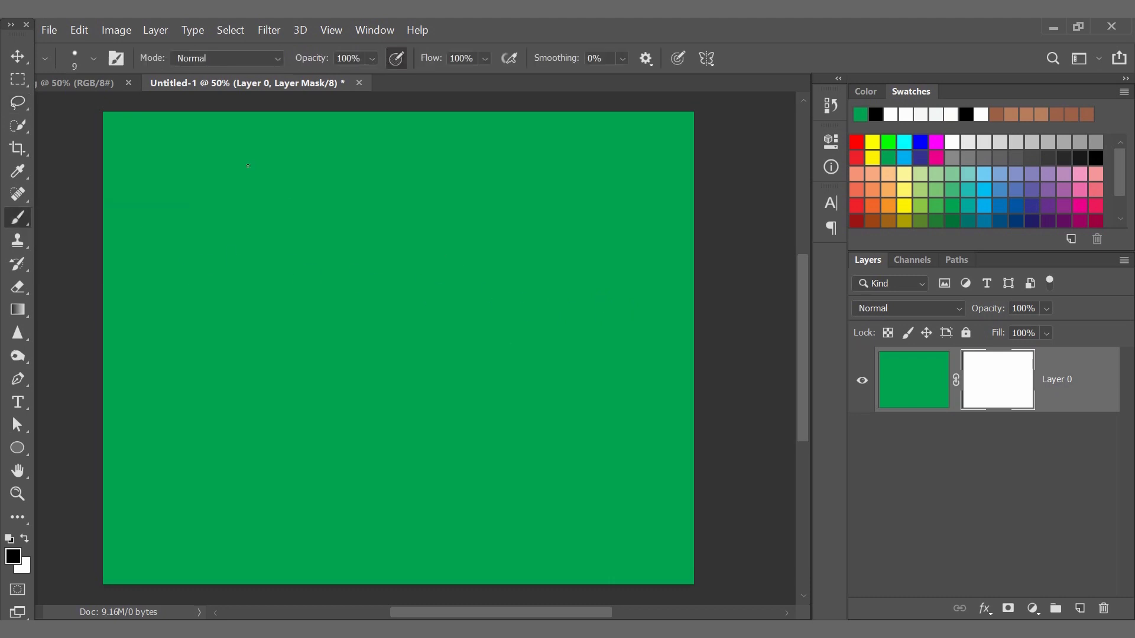
left_click(93, 58)
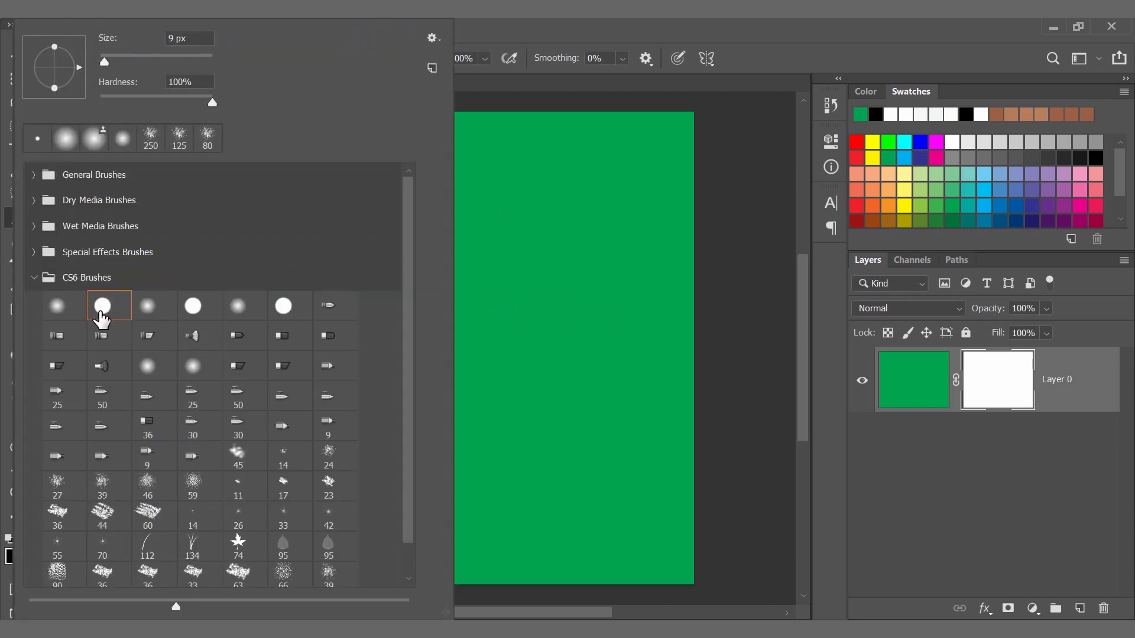
left_click(512, 22)
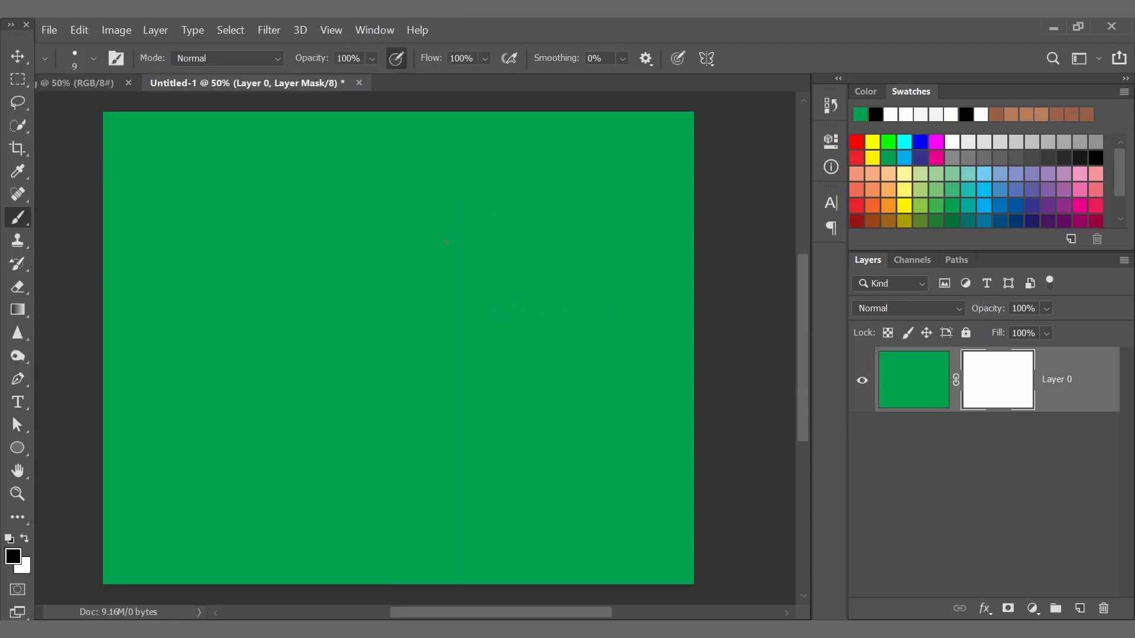
key("bracketright")
key("bracketright")
key("bracketright")
mouse_move(422, 205)
left_mouse_down()
mouse_move(582, 216)
mouse_move(573, 243)
mouse_move(380, 305)
mouse_move(623, 355)
mouse_move(401, 425)
mouse_move(612, 469)
mouse_move(516, 504)
mouse_move(398, 520)
mouse_move(526, 550)
left_mouse_up()
Paint a black zigzag down the left half of the layer mask with a soft round 125 px brush
right_click(586, 223)
left_click(637, 308)
left_click(523, 29)
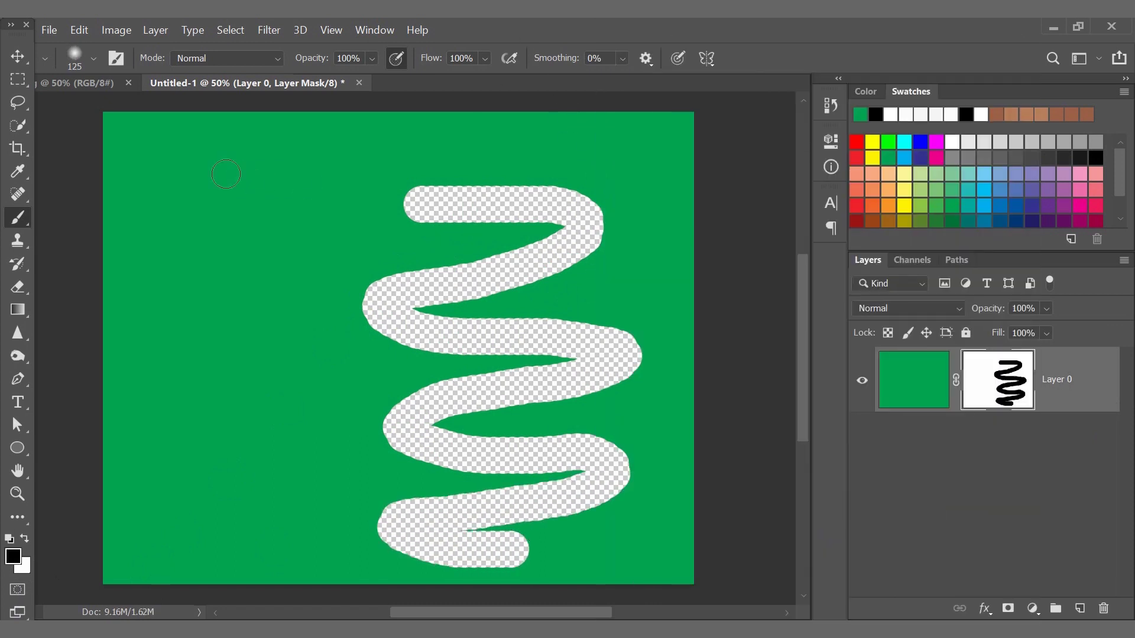
mouse_move(186, 175)
left_mouse_down()
mouse_move(281, 198)
mouse_move(277, 246)
mouse_move(163, 302)
mouse_move(223, 347)
mouse_move(301, 361)
mouse_move(262, 399)
mouse_move(189, 435)
mouse_move(262, 460)
mouse_move(301, 494)
mouse_move(193, 541)
left_mouse_up()
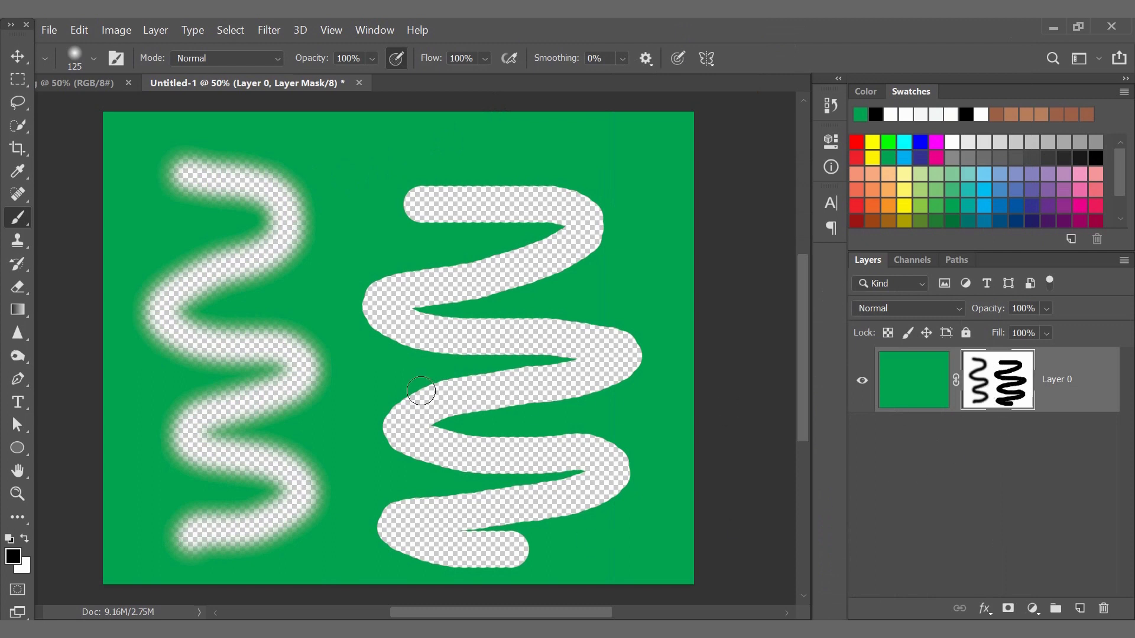
Paint white over parts of both zigzags on the mask, first with the soft brush and then with a hard round 125 px brush
left_click(25, 540)
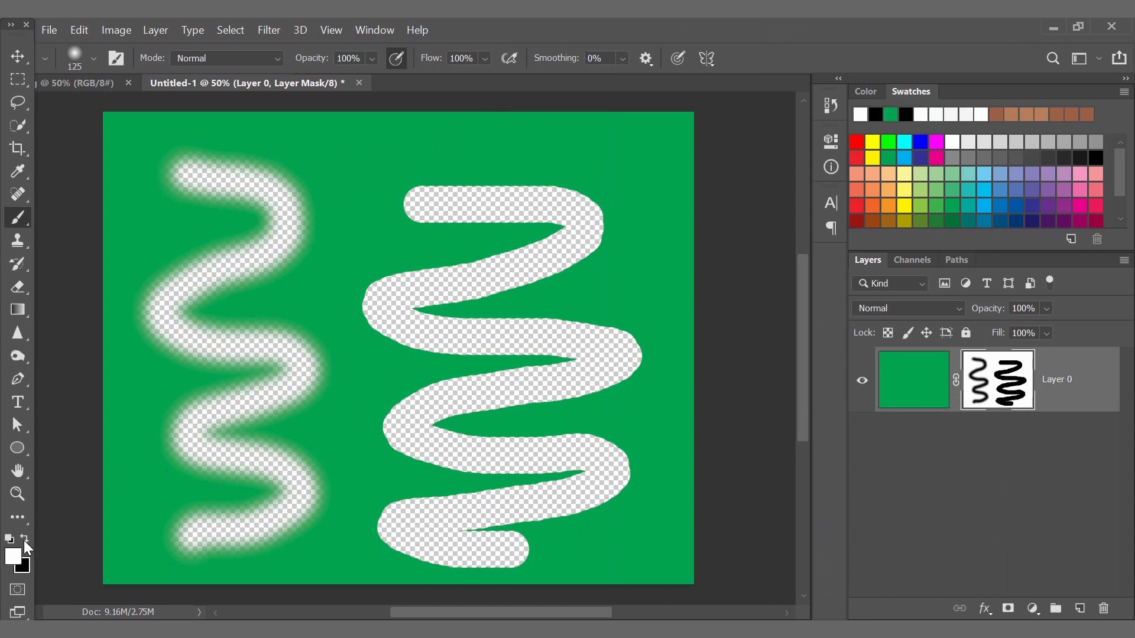
mouse_move(263, 233)
left_mouse_down()
mouse_move(208, 311)
mouse_move(251, 232)
mouse_move(338, 220)
mouse_move(266, 152)
mouse_move(139, 221)
mouse_move(98, 288)
mouse_move(145, 334)
mouse_move(262, 374)
mouse_move(390, 388)
mouse_move(364, 379)
mouse_move(315, 418)
mouse_move(250, 357)
left_mouse_up()
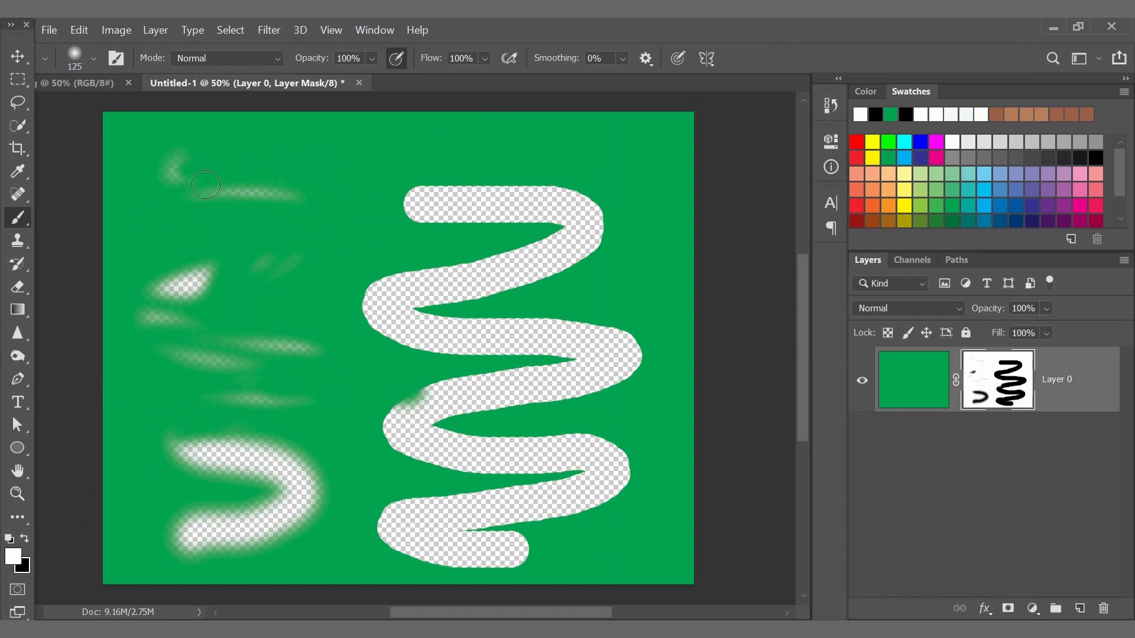
left_click(87, 49)
left_click(107, 307)
left_click(577, 23)
mouse_move(421, 200)
left_mouse_down()
mouse_move(546, 205)
mouse_move(171, 237)
mouse_move(609, 338)
mouse_move(215, 364)
mouse_move(274, 571)
left_mouse_up()
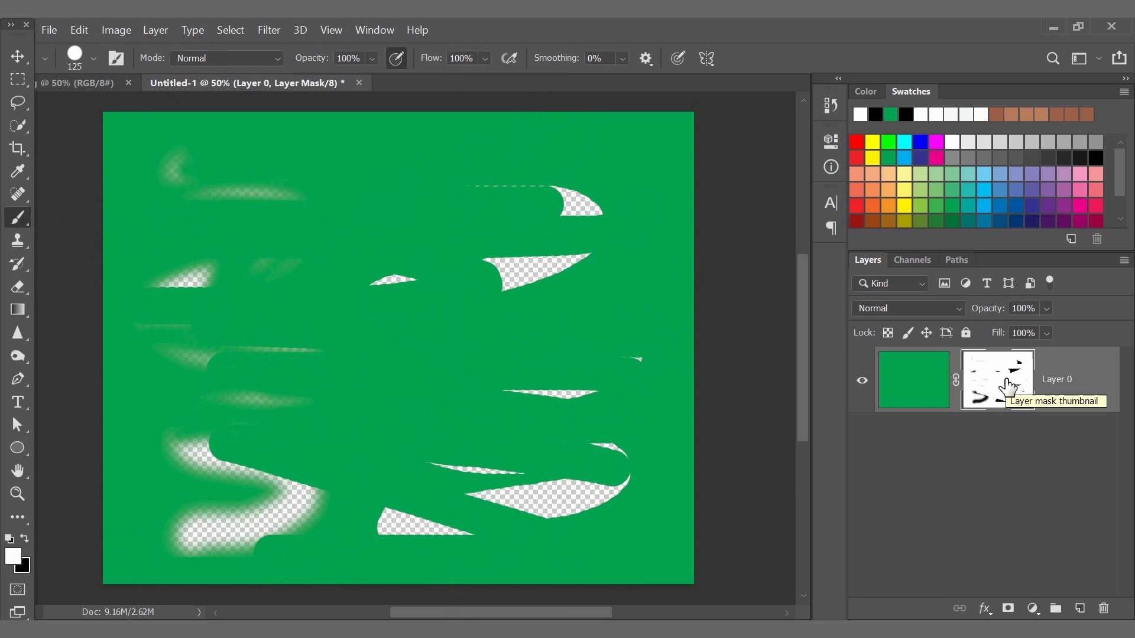
Fill the layer mask entirely with white and delete the mask from the green layer
key("alt+BackSpace")
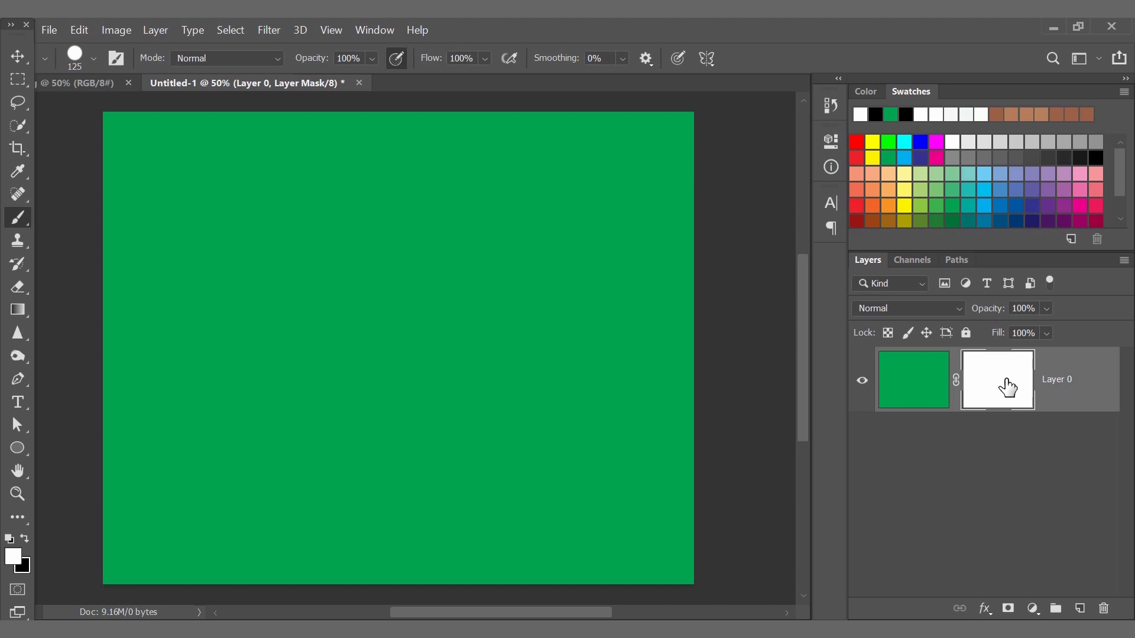
right_click(1006, 380)
left_click(1023, 406)
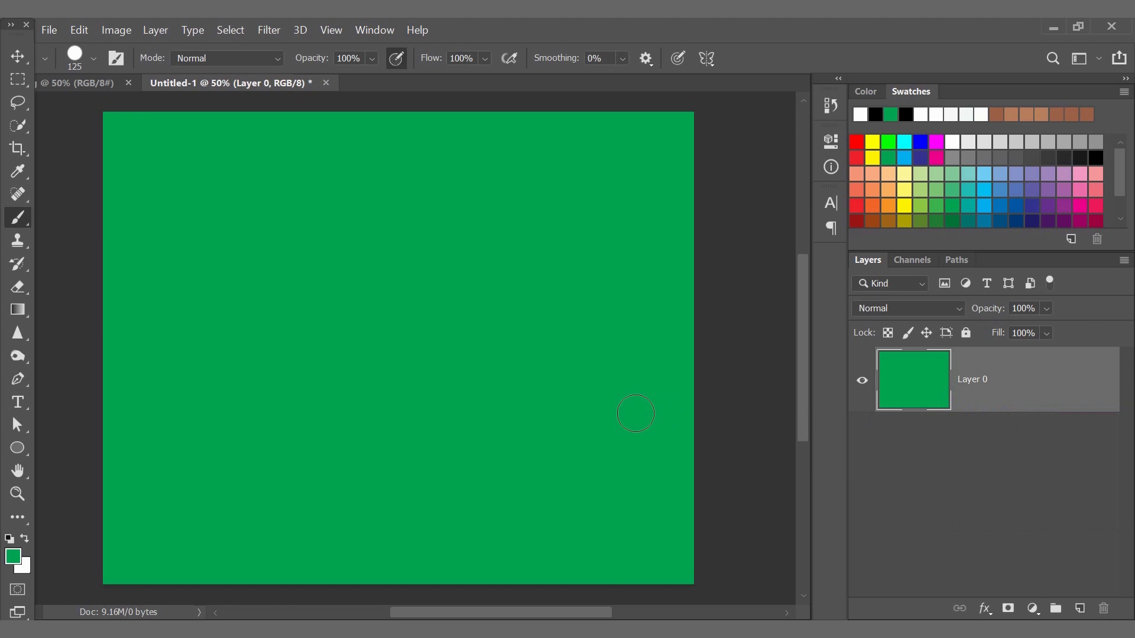
Lasso a large M-shaped area in the middle of the canvas and turn the selection into a layer mask
left_click(19, 106)
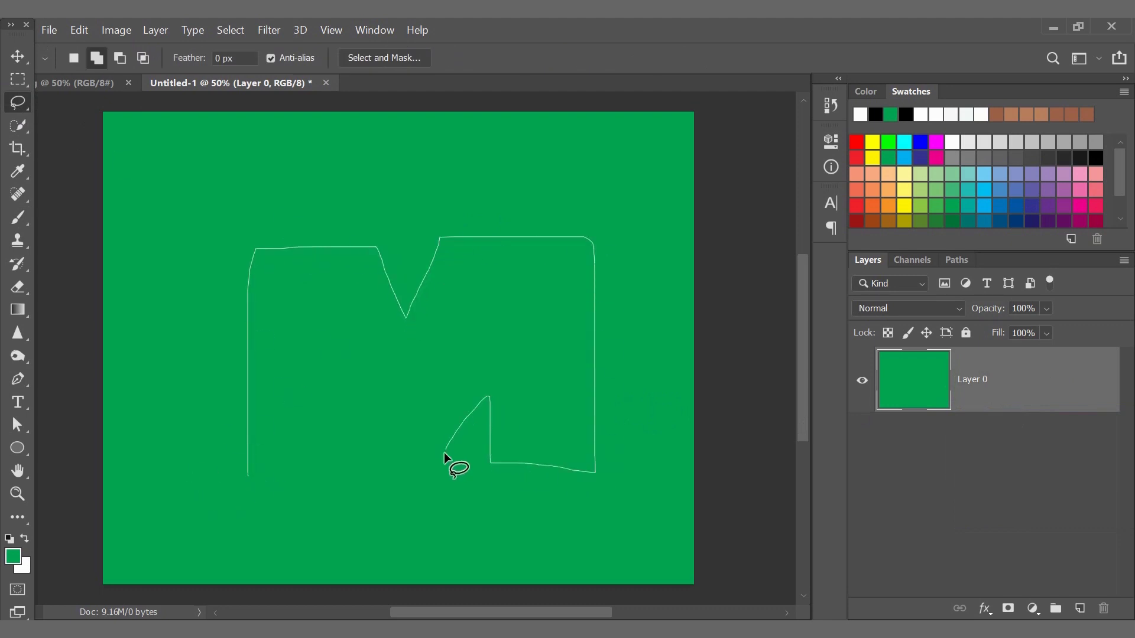
left_click_drag(340, 400, 330, 455)
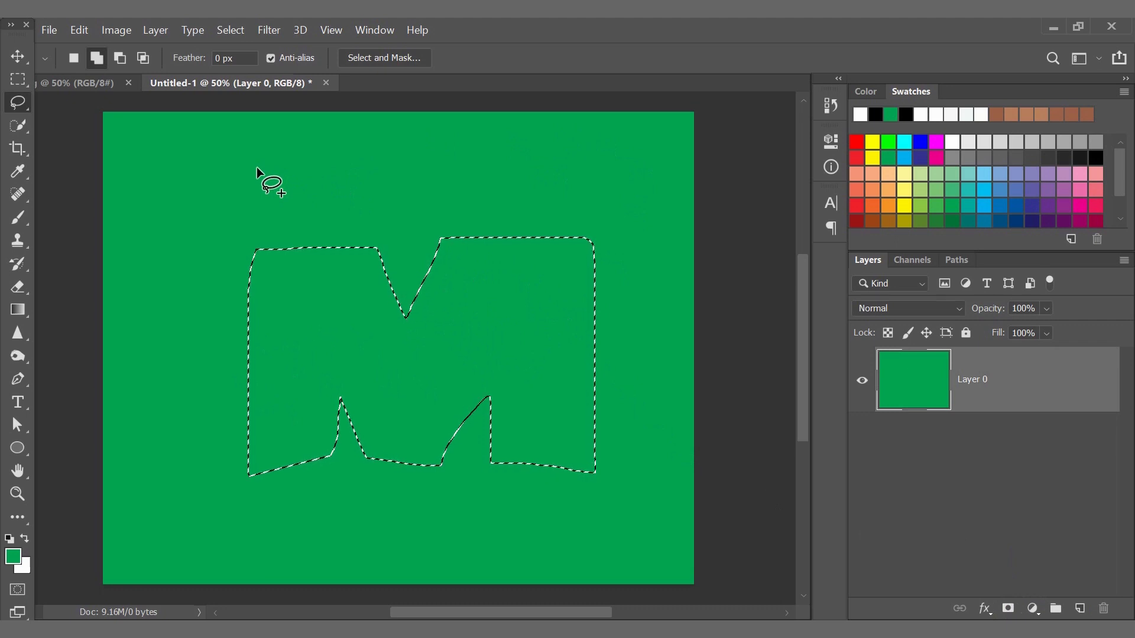
left_click(1007, 609)
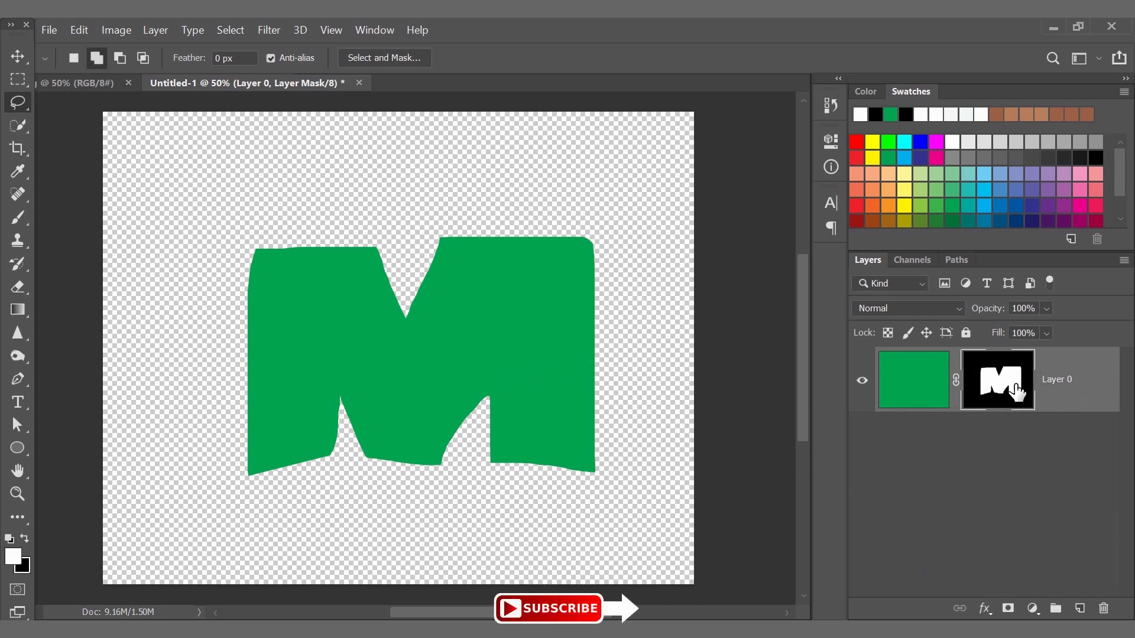
Paint white past the M's left edge on the layer mask and trim it back with black, using a 125 px brush
left_click(17, 217)
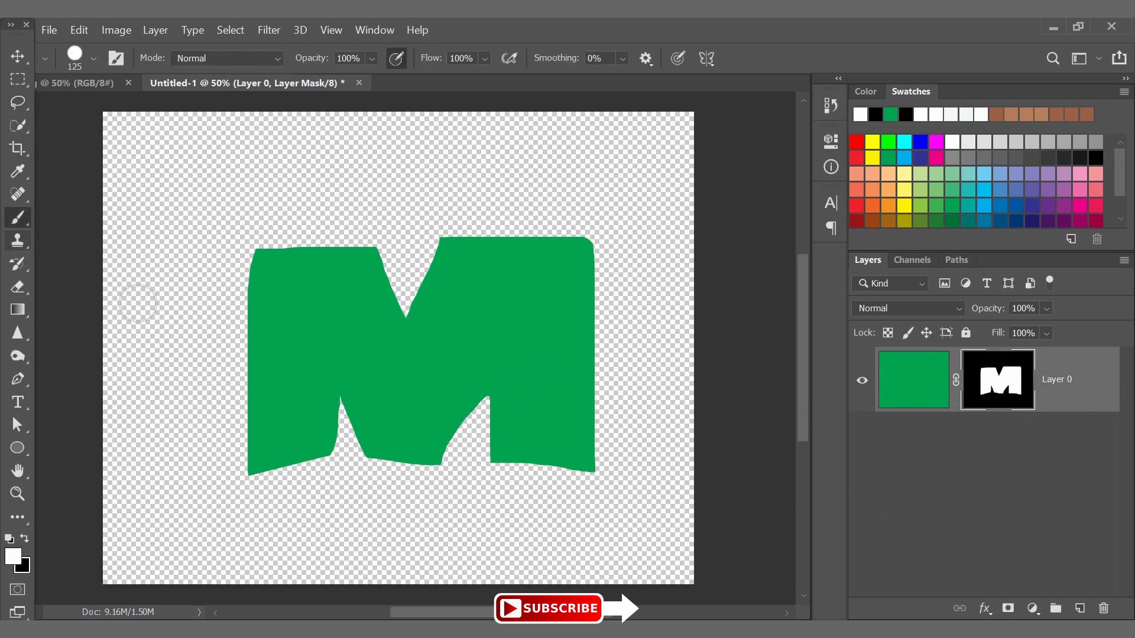
mouse_move(232, 290)
left_mouse_down()
mouse_move(219, 361)
mouse_move(189, 299)
mouse_move(241, 246)
mouse_move(171, 308)
left_mouse_up()
left_click(25, 538)
mouse_move(172, 260)
left_mouse_down()
mouse_move(165, 355)
mouse_move(234, 296)
mouse_move(189, 411)
left_mouse_up()
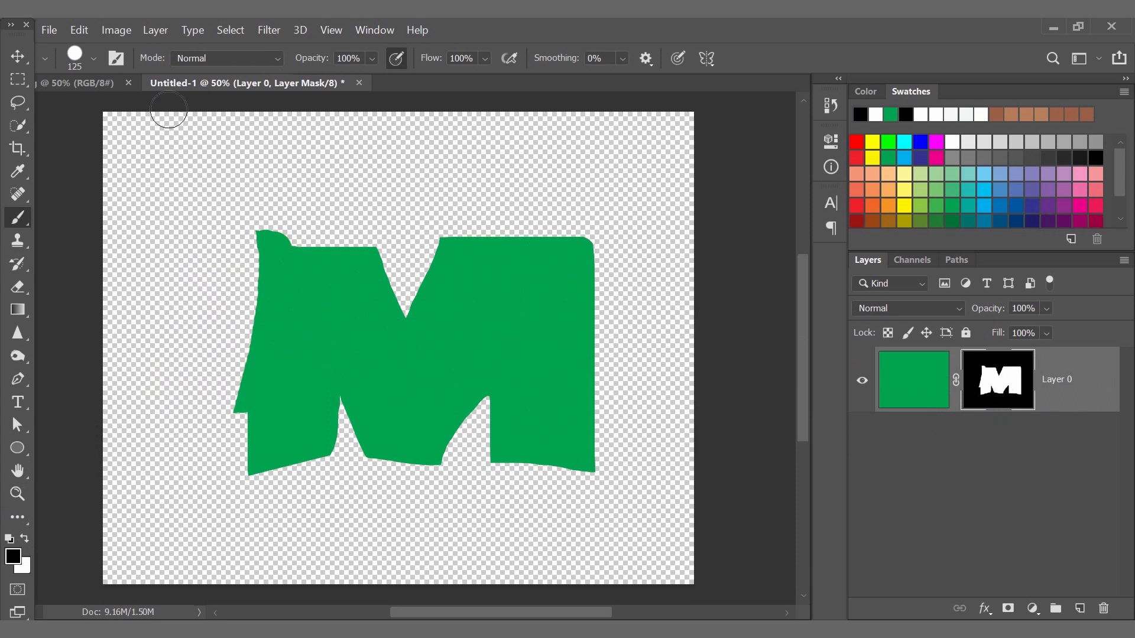
Invert the green layer's mask so that the M shape is hidden and its surroundings are revealed
left_click(114, 30)
mouse_move(143, 76)
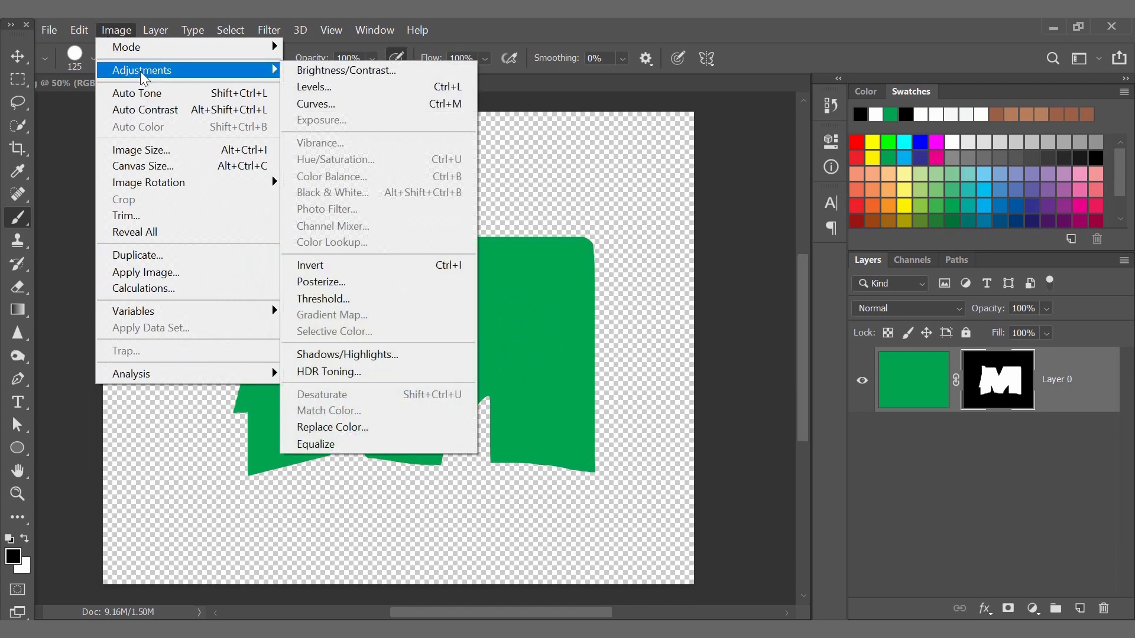
left_click(388, 273)
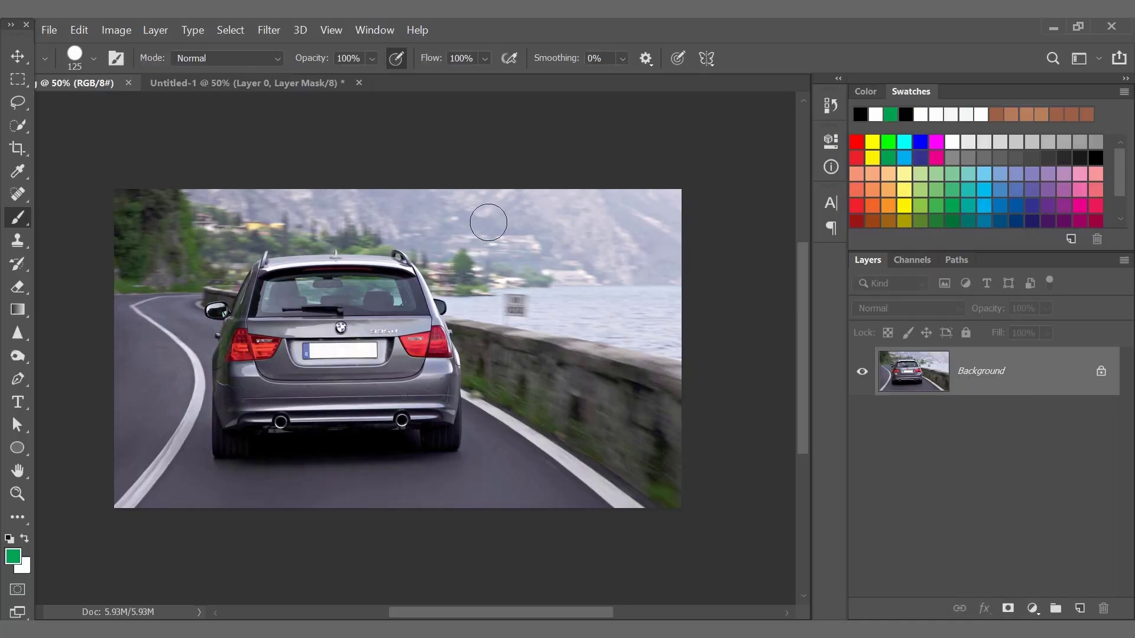
Select the car in the road photo automatically with the Select Subject command
scroll(146, 388, "up", 2)
scroll(146, 388, "down", 1)
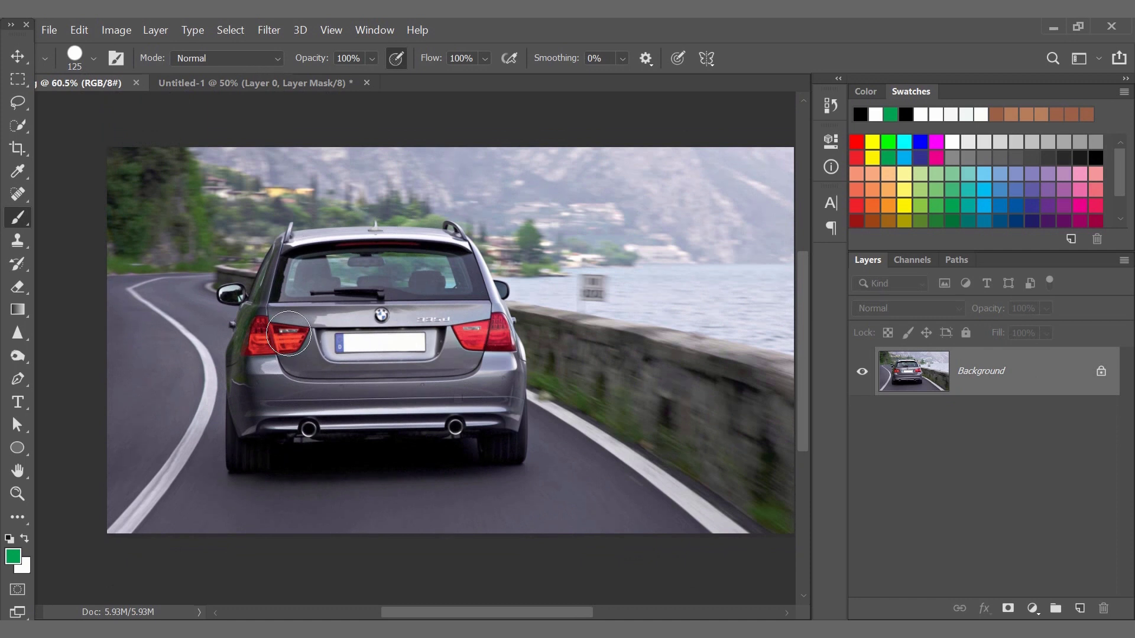
scroll(343, 431, "up", 3)
left_click_drag(398, 324, 460, 315)
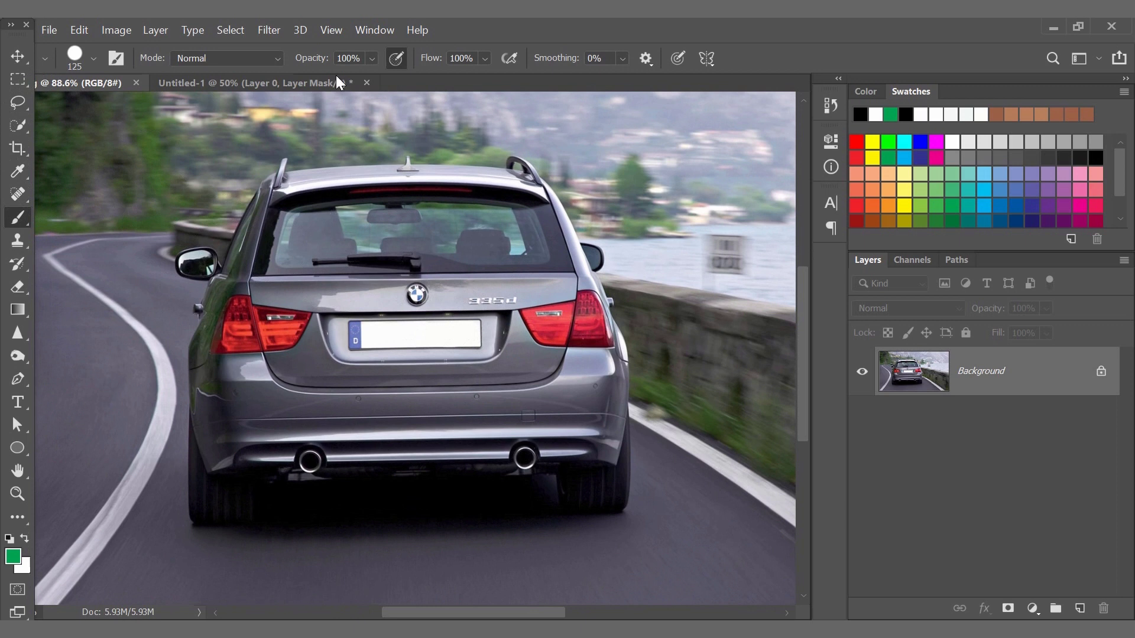
left_click(231, 30)
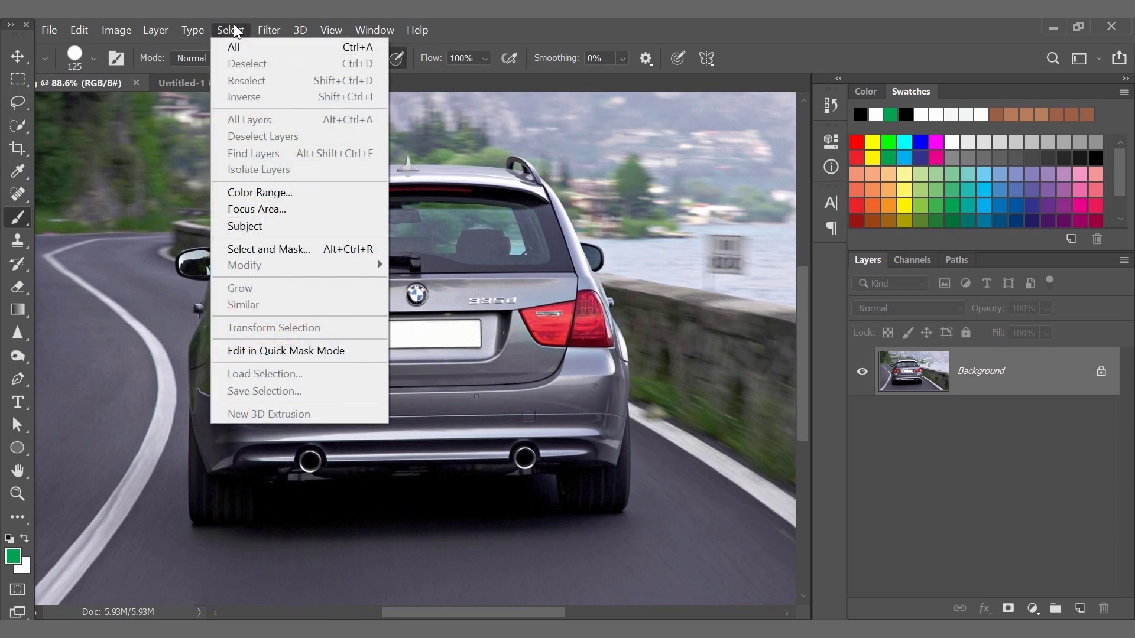
left_click(318, 229)
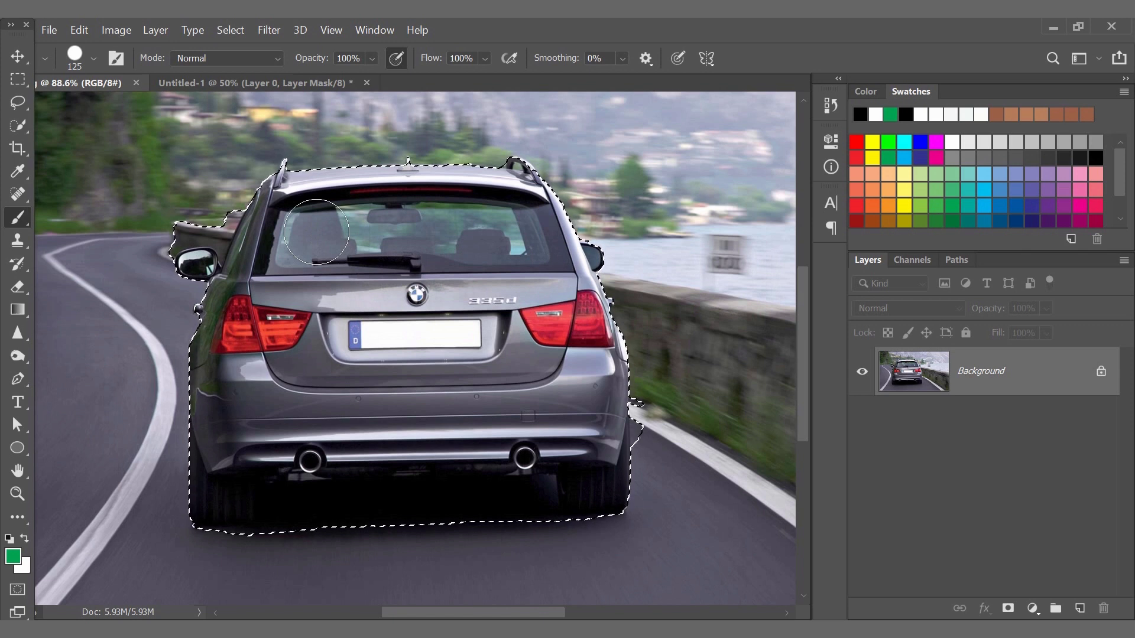
Subtract the stone wall and road around the car's left side mirror from the selection with the Polygonal Lasso tool
scroll(467, 239, "down", 3)
scroll(436, 388, "up", 3)
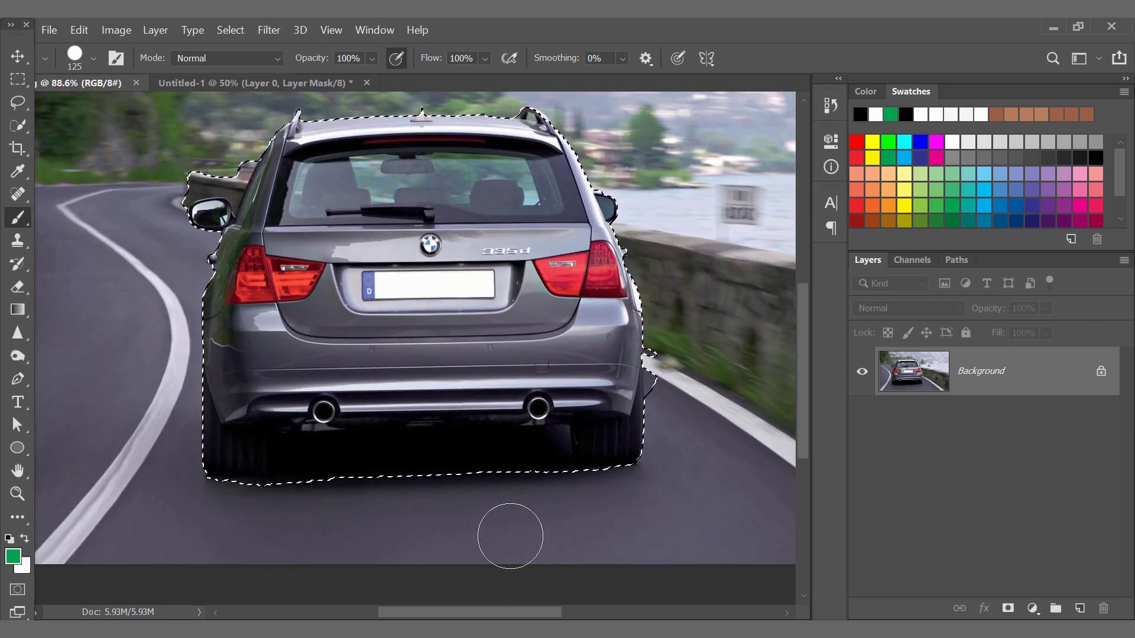
scroll(160, 159, "up", 4)
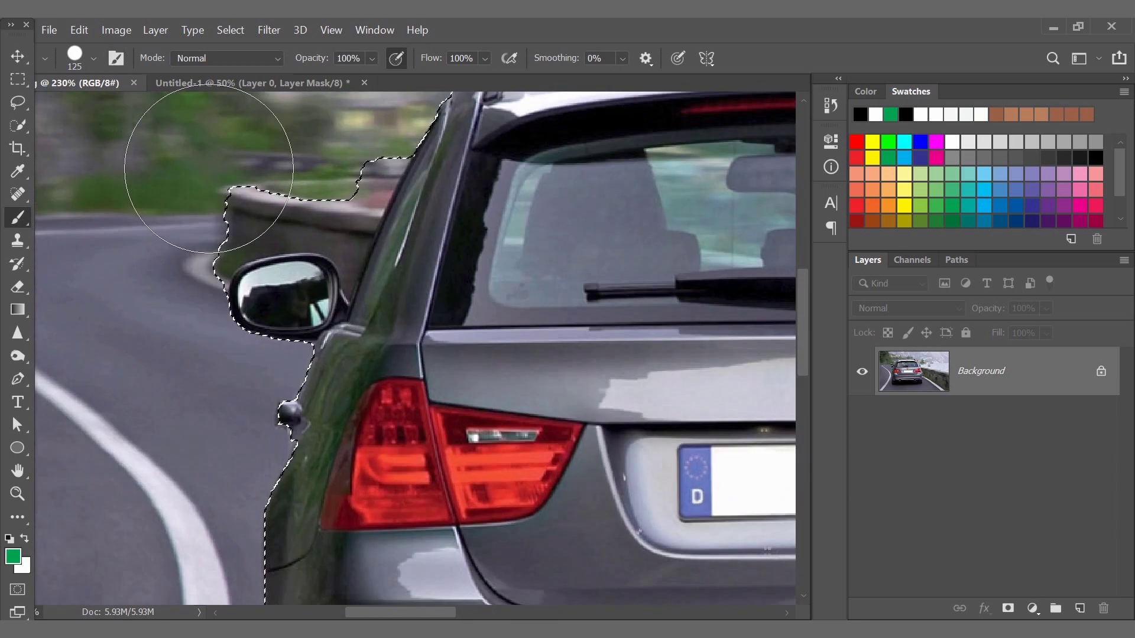
scroll(363, 266, "down", 2)
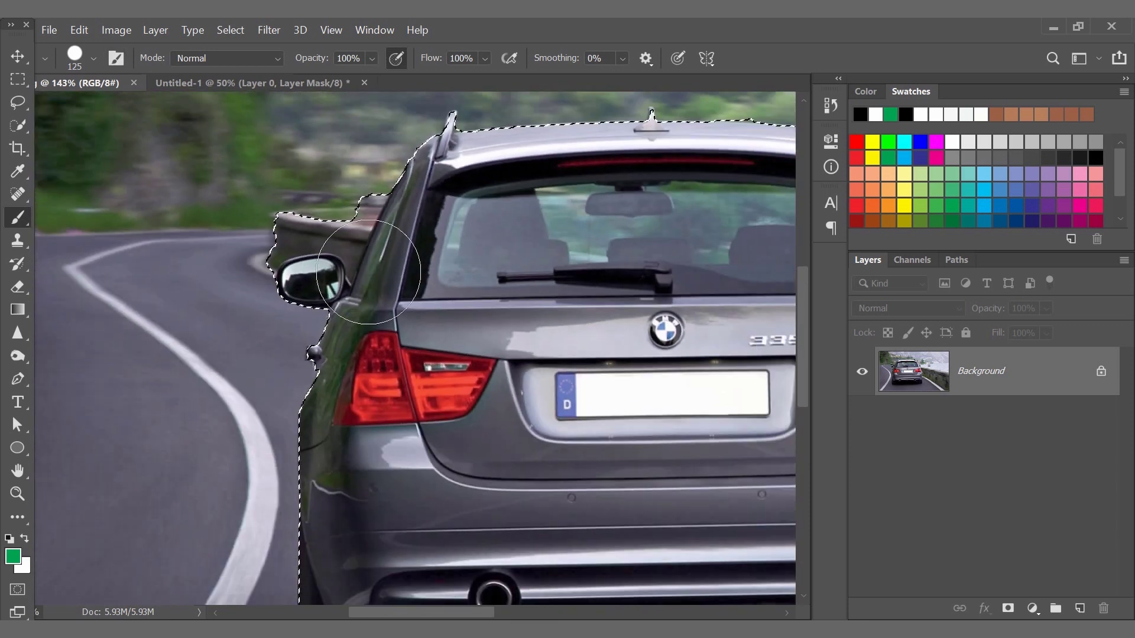
scroll(313, 190, "up", 1)
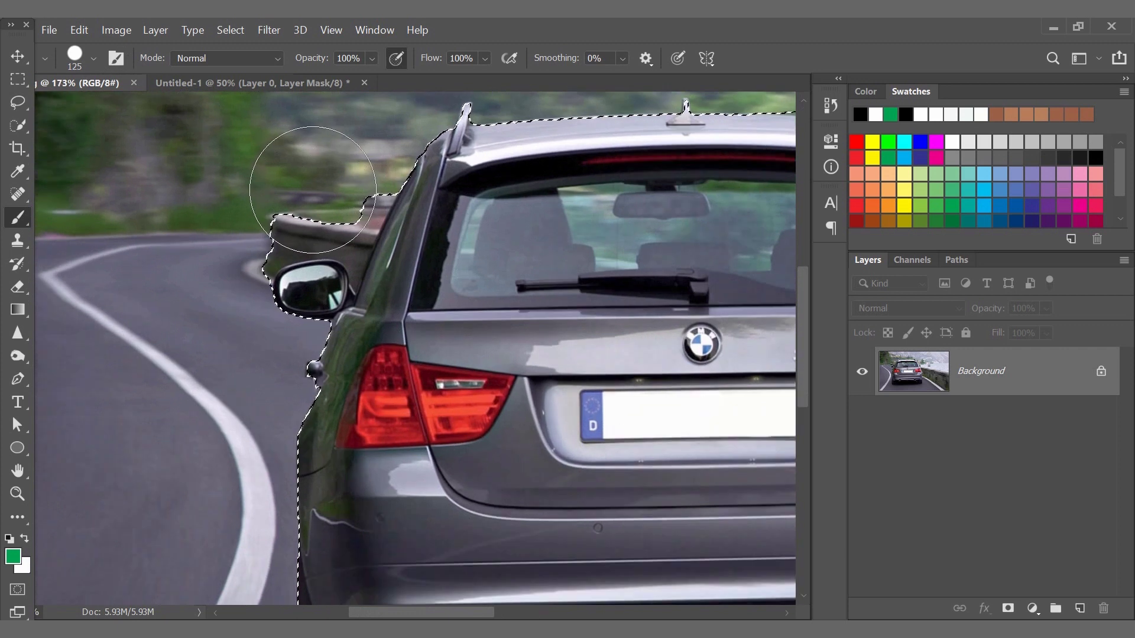
scroll(301, 174, "up", 3)
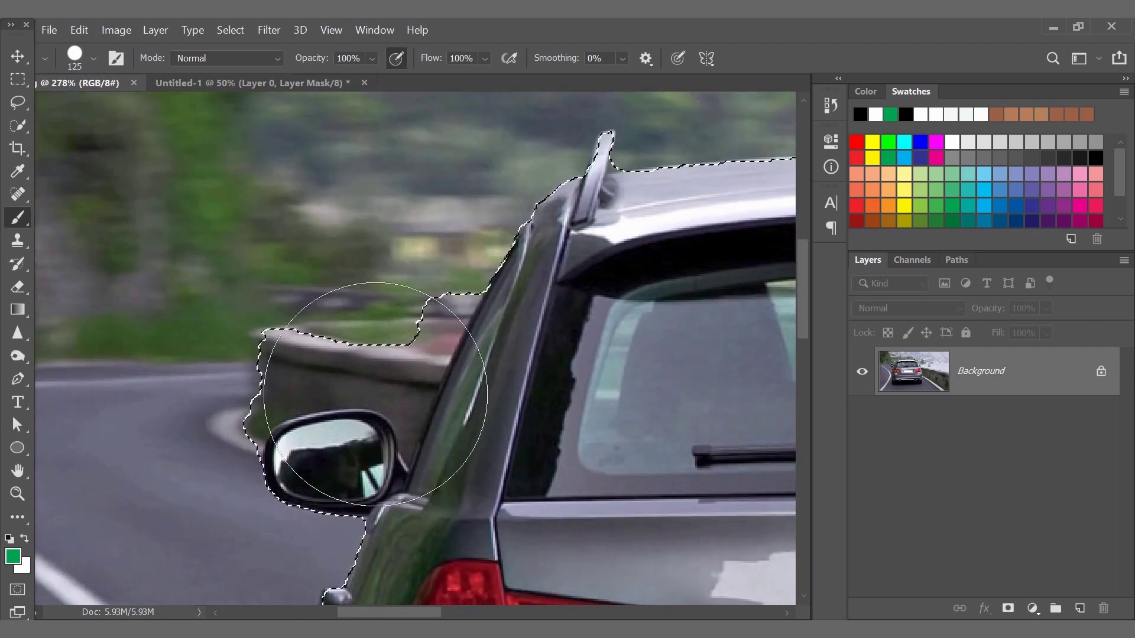
scroll(376, 394, "up", 1)
left_click_drag(413, 380, 381, 346)
left_click_drag(14, 105, 71, 118)
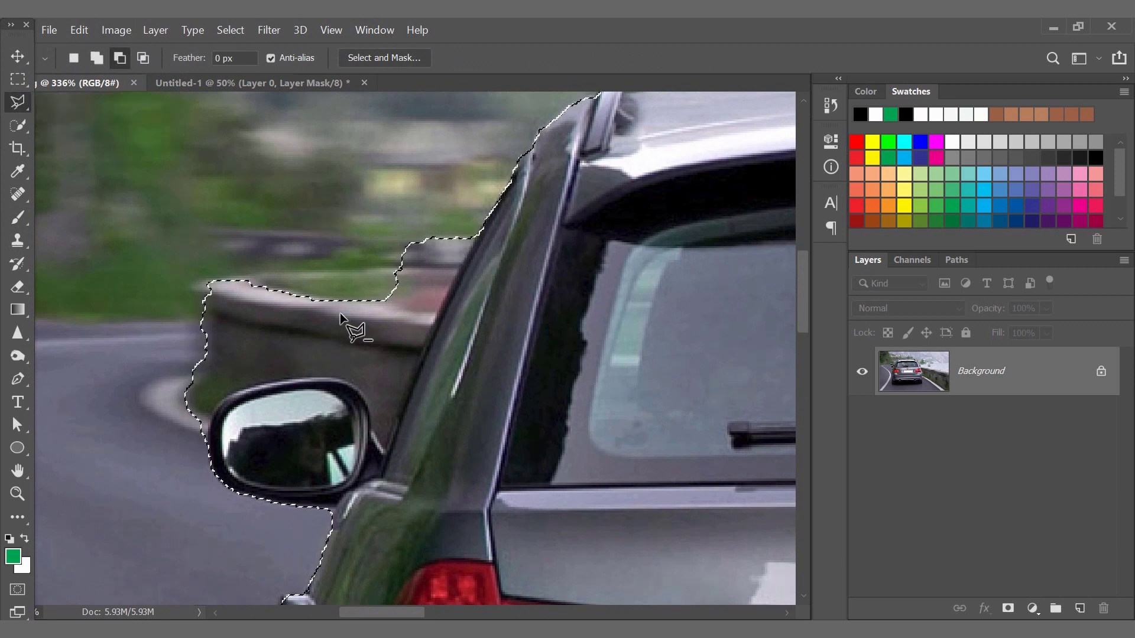
left_click(124, 61)
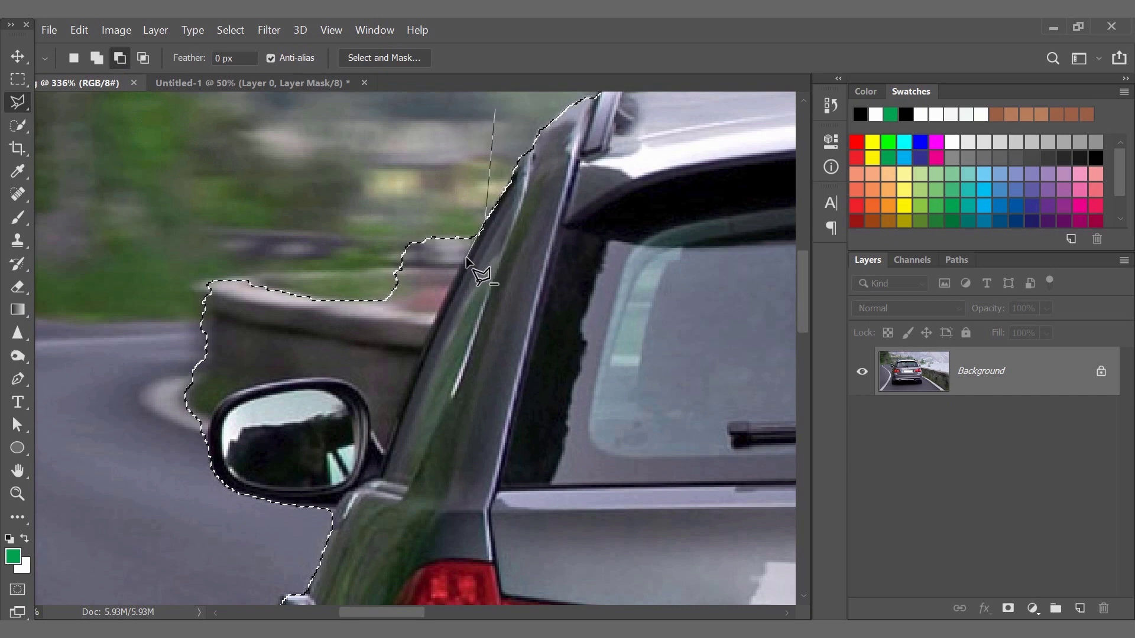
left_click(423, 342)
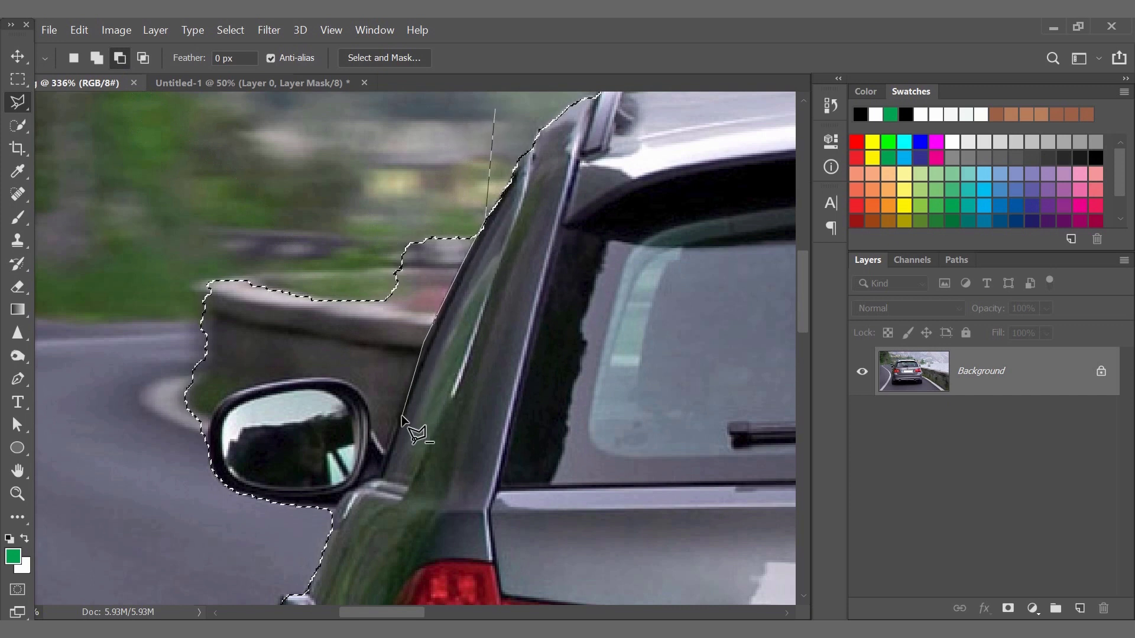
left_click(384, 449)
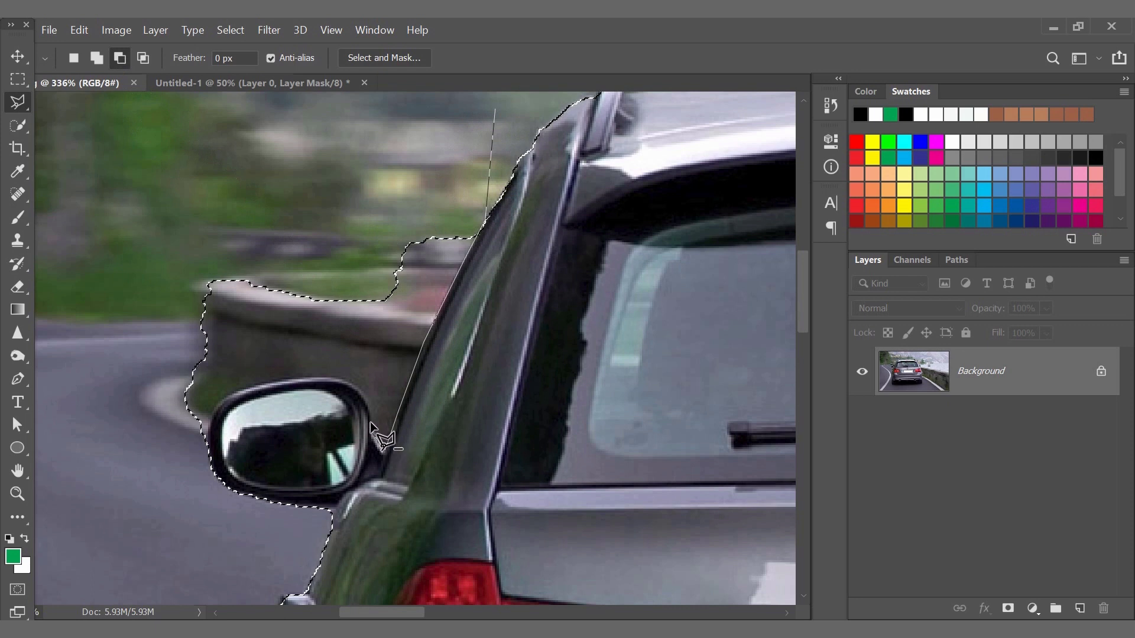
left_click(342, 380)
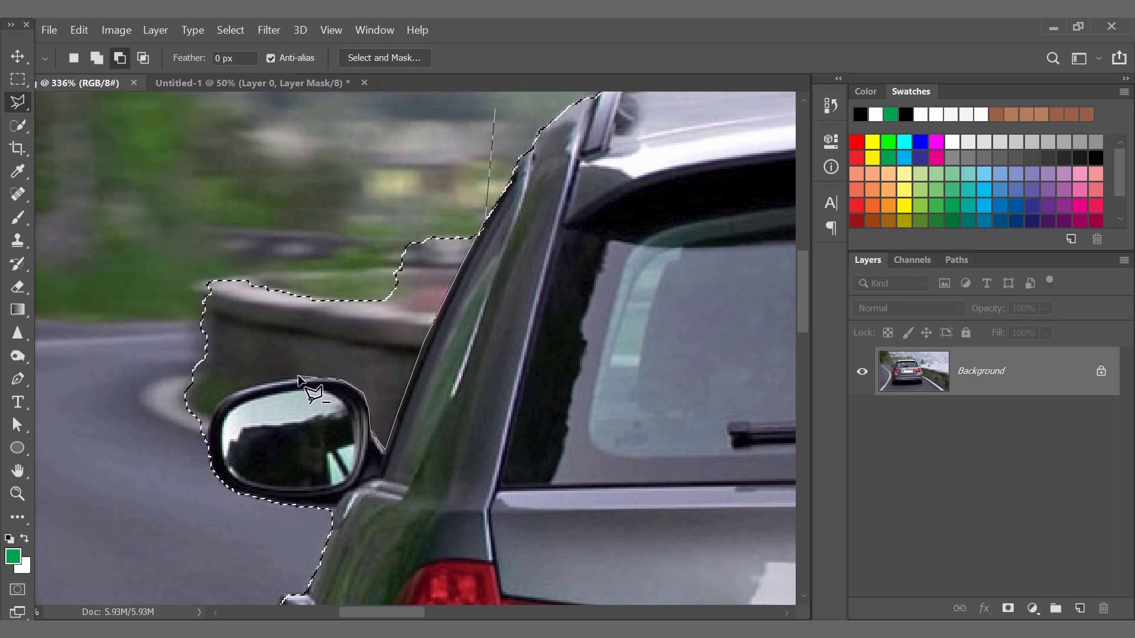
left_click(232, 394)
left_click(218, 404)
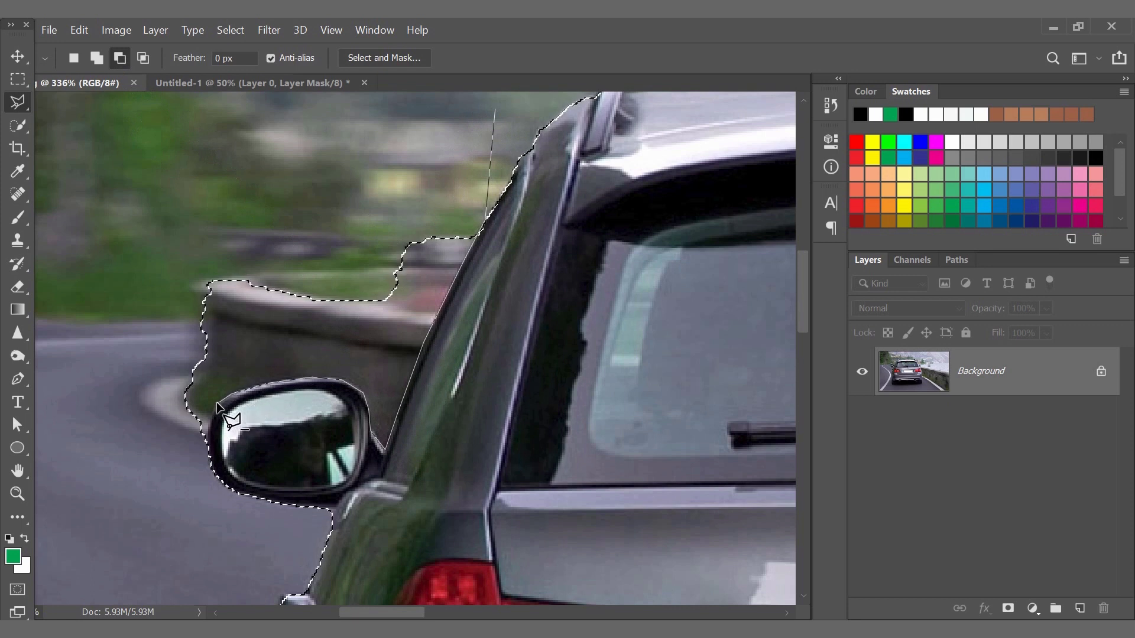
left_click(211, 414)
left_click(209, 449)
left_click(197, 473)
left_click(132, 418)
left_click(92, 288)
left_click(126, 165)
double_click(321, 111)
Subtract the dark shadow between and below the rear tyres from the car selection with the Polygonal Lasso tool
key("ctrl+0")
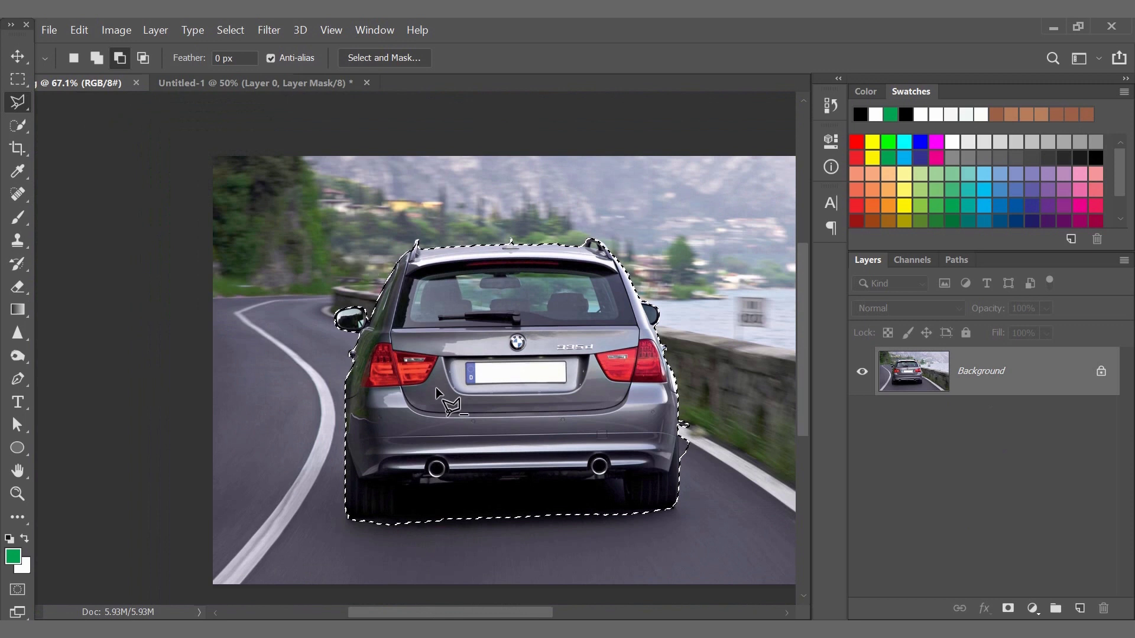
scroll(548, 565, "up", 8)
scroll(556, 550, "down", 2)
left_click_drag(628, 483, 553, 400)
scroll(490, 432, "up", 2)
scroll(312, 425, "down", 1)
left_click_drag(312, 426, 335, 446)
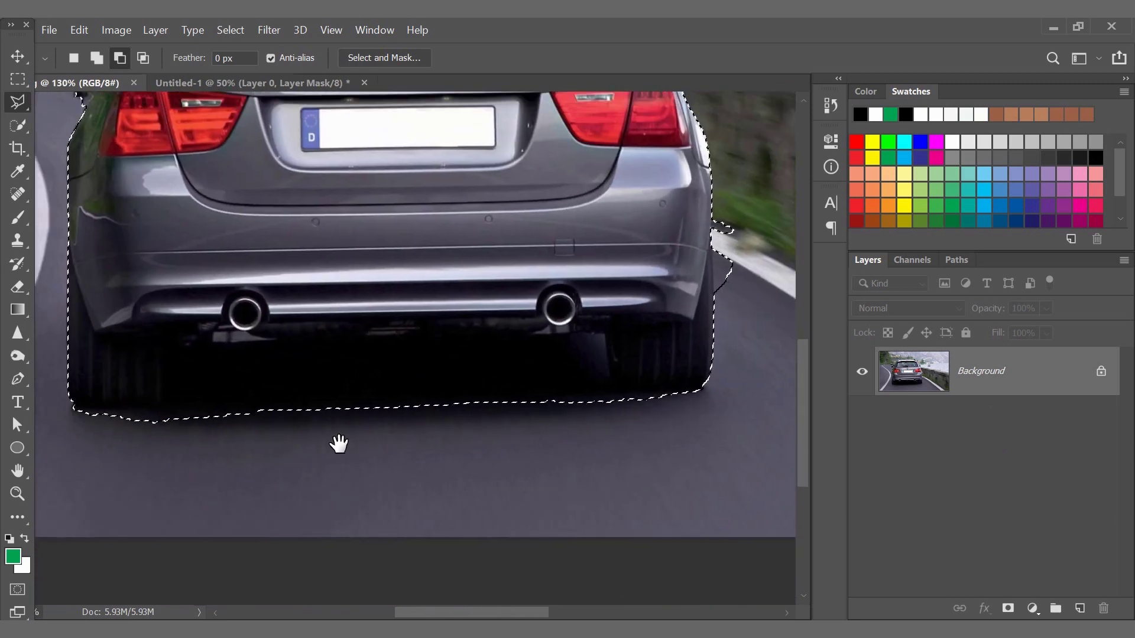
left_click(53, 418)
left_click(73, 408)
left_click(162, 406)
left_click(164, 342)
left_click(337, 339)
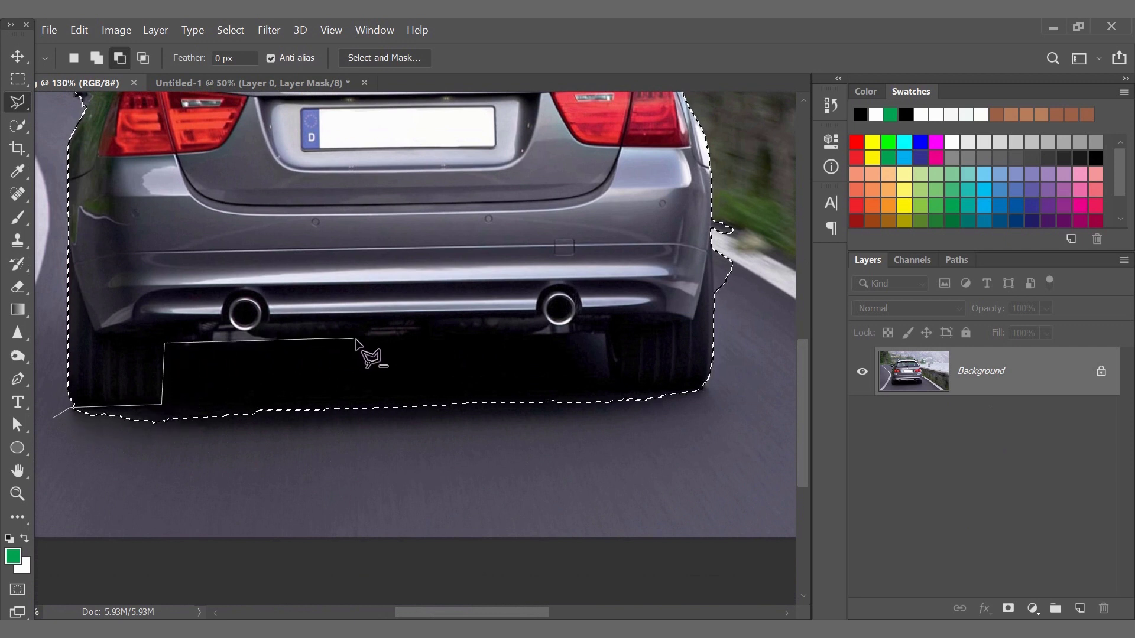
left_click(604, 331)
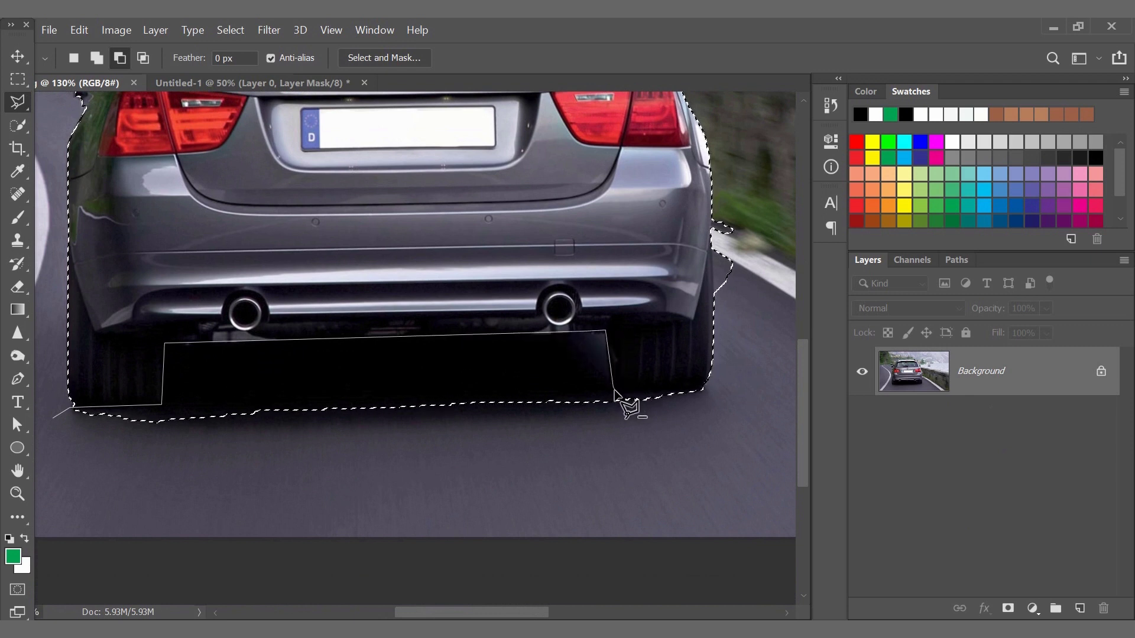
left_click(622, 390)
left_click(651, 392)
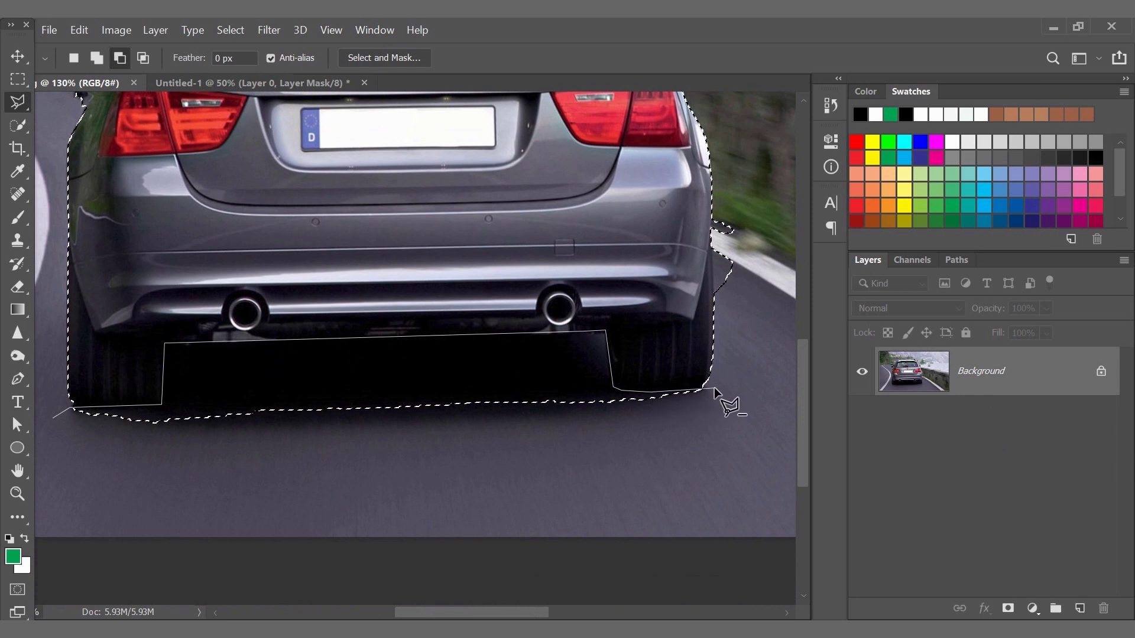
left_click(726, 390)
left_click(737, 478)
double_click(52, 473)
Subtract the stray bits of road and white line beside the car's right rear wheel from the selection
scroll(562, 463, "down", 2)
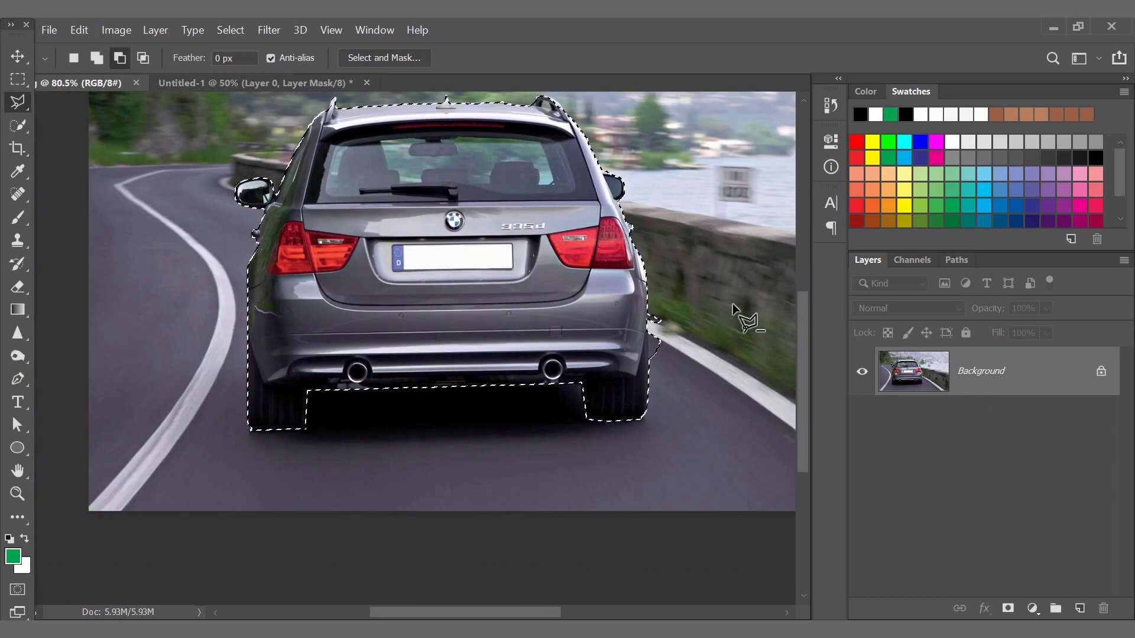
scroll(743, 314, "up", 2)
scroll(653, 310, "up", 5)
left_click_drag(641, 303, 636, 390)
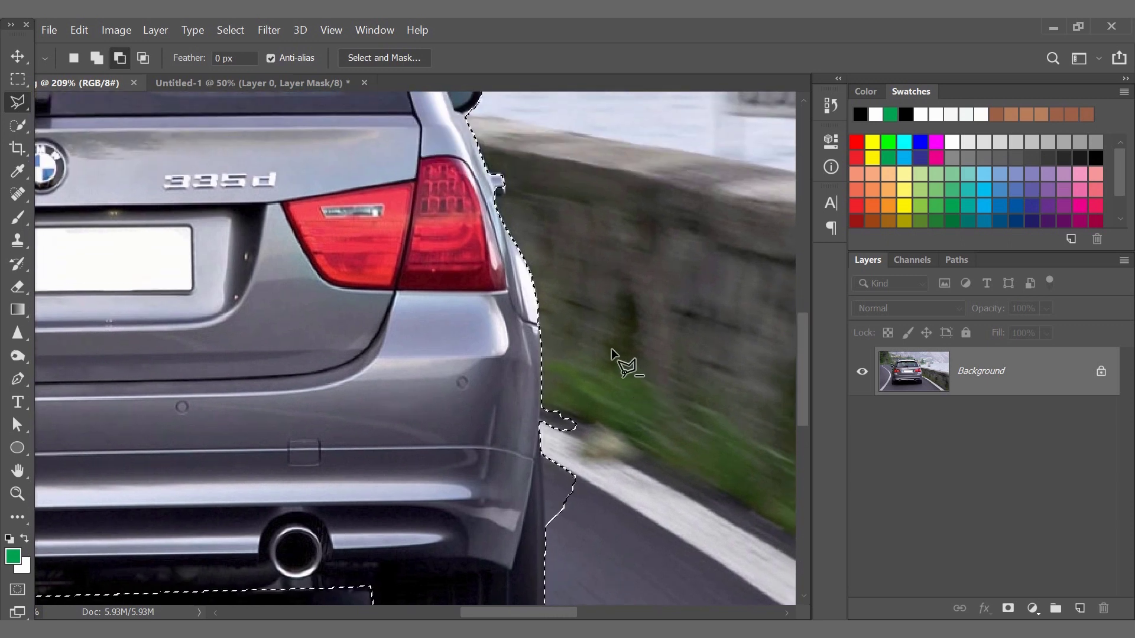
left_click(554, 573)
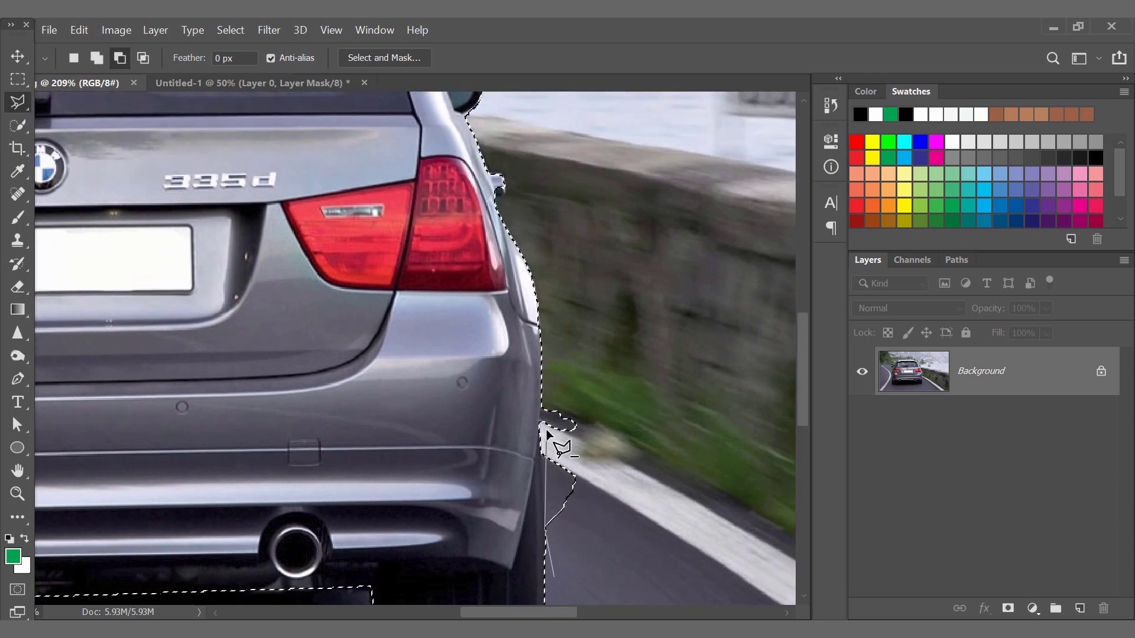
left_click(541, 397)
left_click(594, 365)
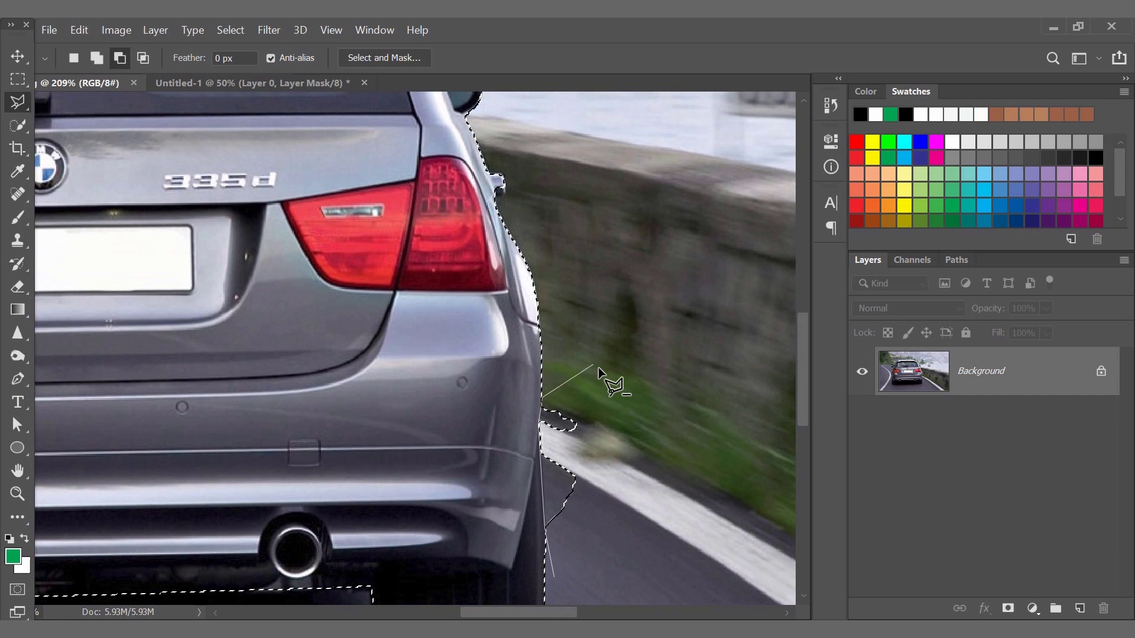
double_click(649, 516)
scroll(656, 523, "down", 6)
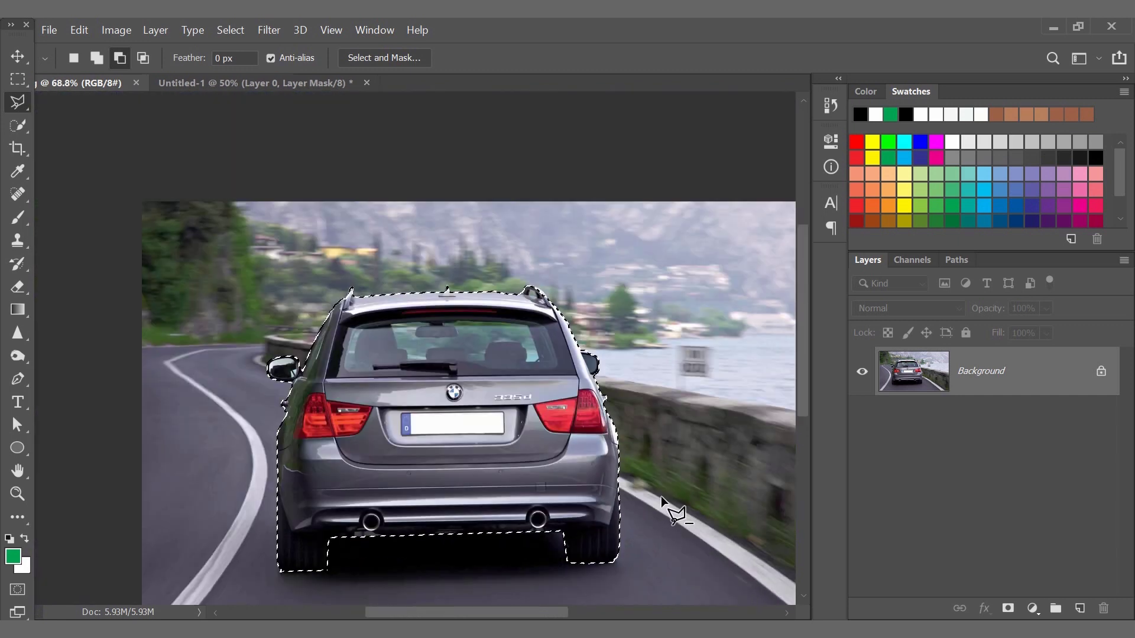
Review the M mask in Untitled-1, return to the car photo and turn its car selection into a layer mask
scroll(402, 437, "up", 2)
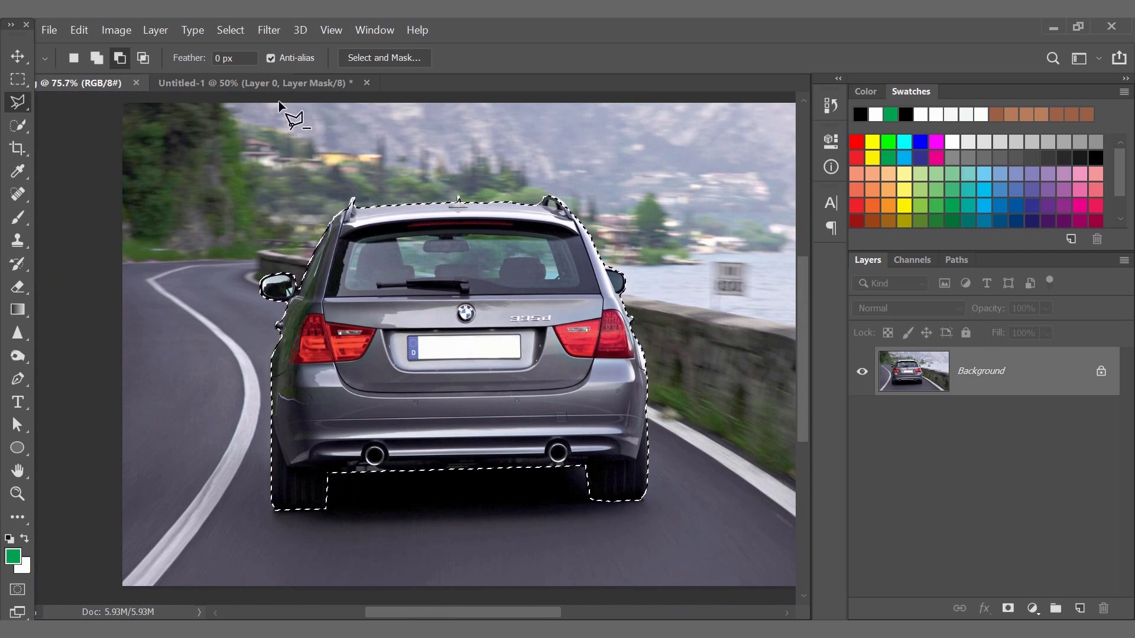
left_click(273, 82)
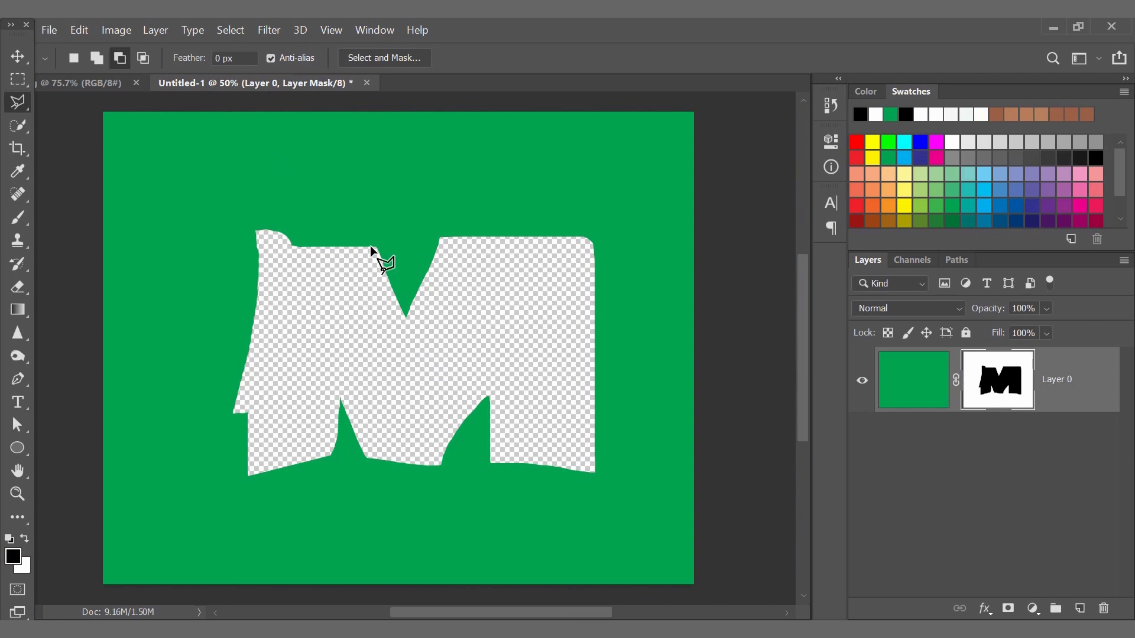
left_click(97, 83)
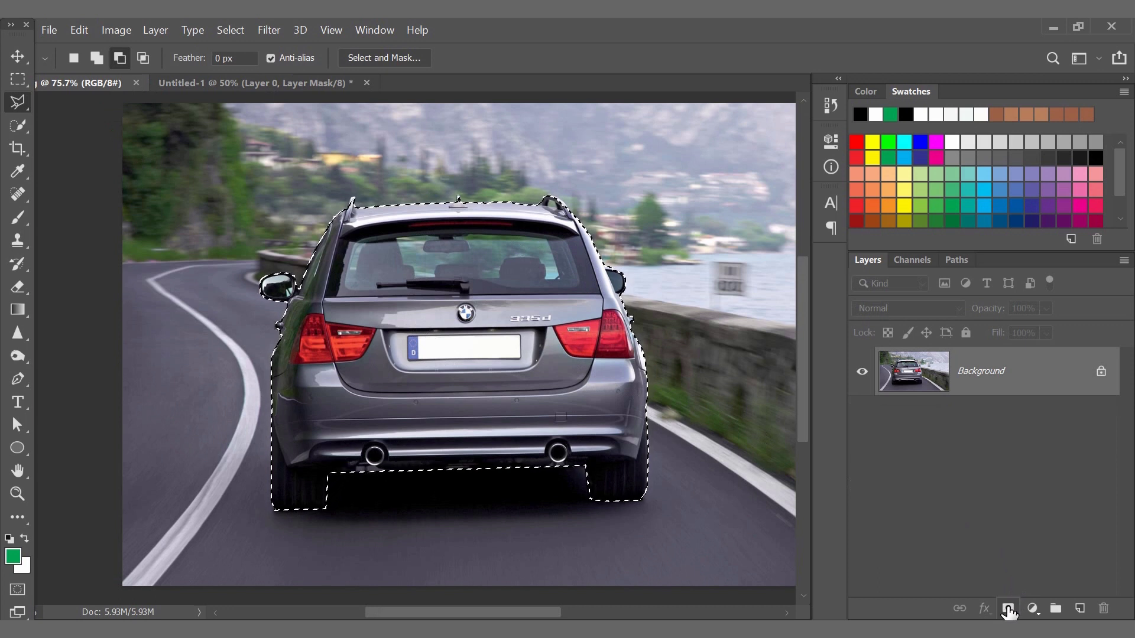
left_click(1008, 609)
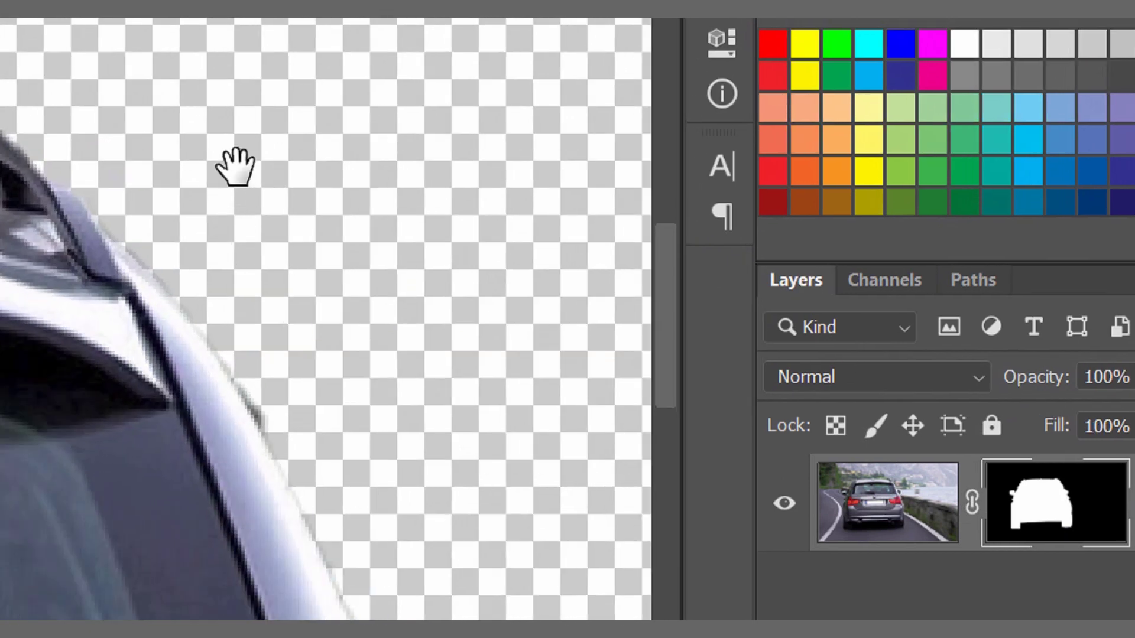
Select the green background visible inside the right roof rail's opening with the Polygonal Lasso tool
left_click_drag(236, 168, 578, 373)
scroll(648, 373, "down", 3)
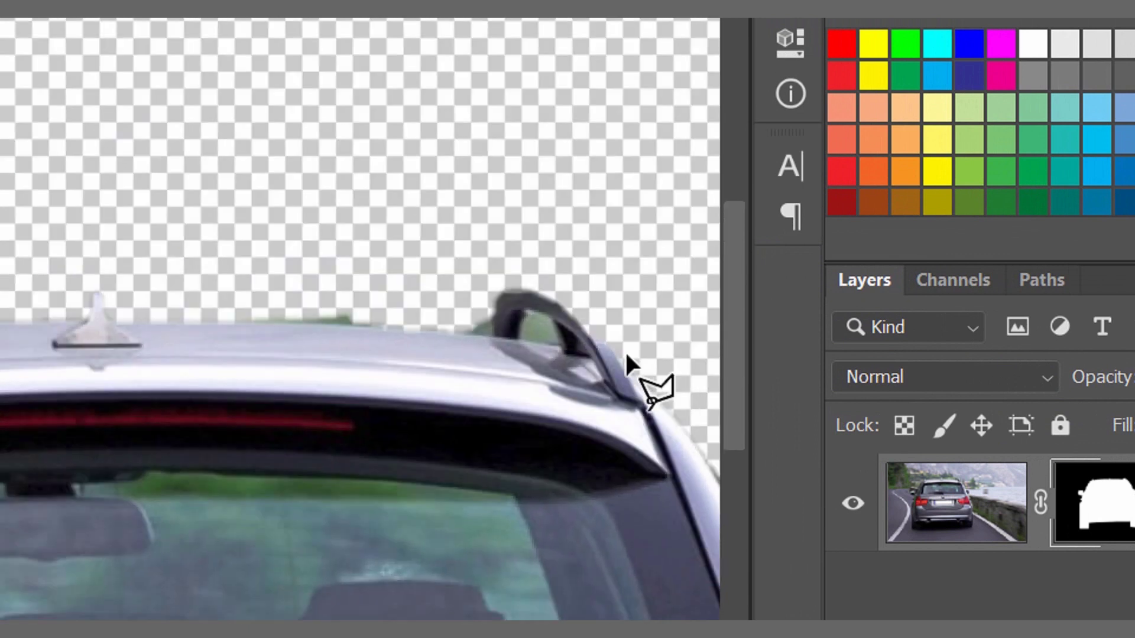
scroll(625, 350, "up", 4)
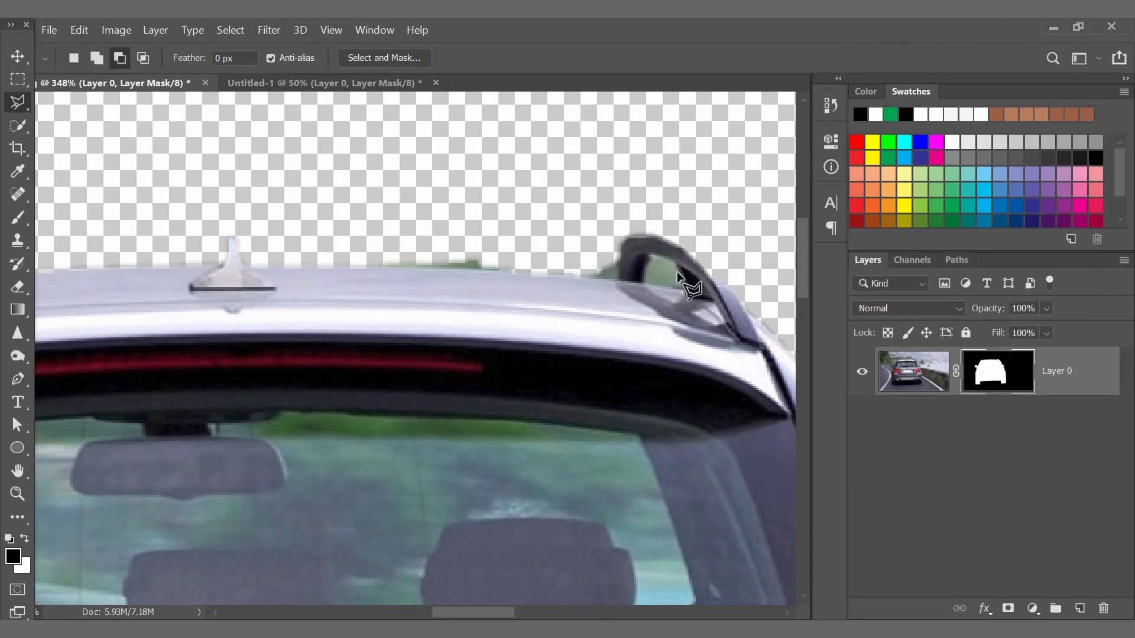
scroll(676, 272, "up", 3)
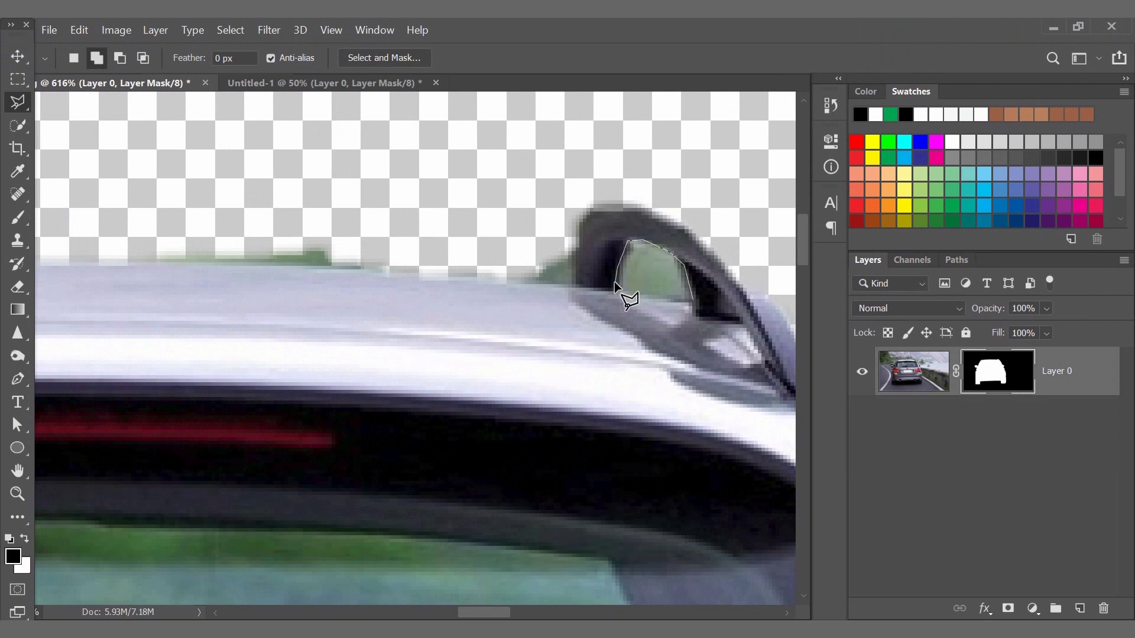
double_click(643, 293)
Add the green patch beside the right roof rail, above the roof edge, to the selection with the Polygonal Lasso tool
scroll(580, 282, "up", 1)
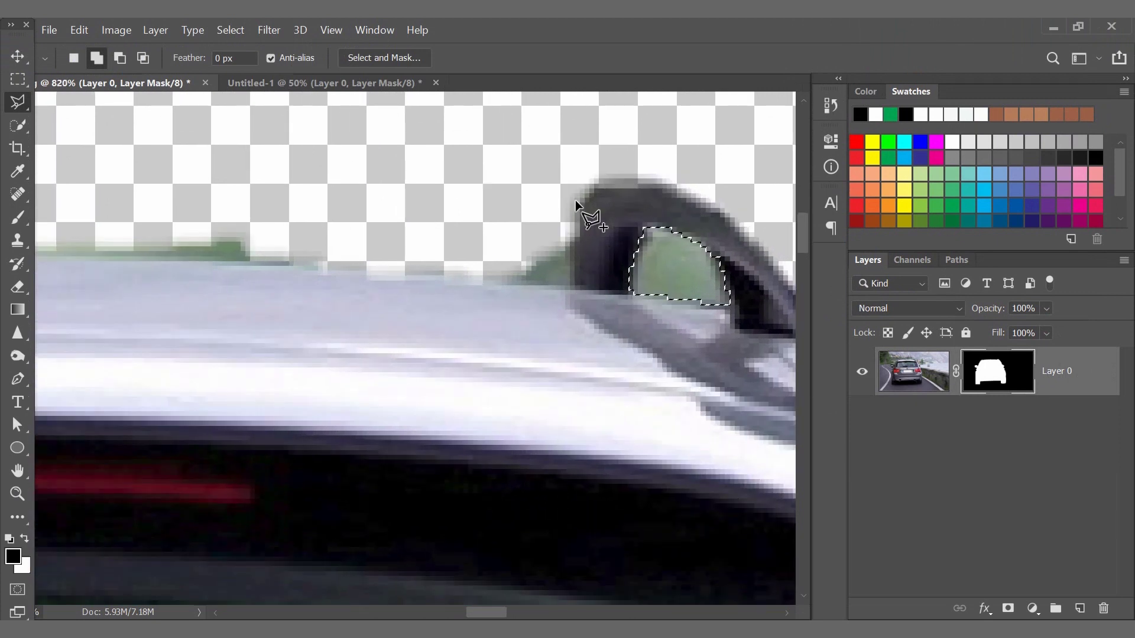
left_click(584, 164)
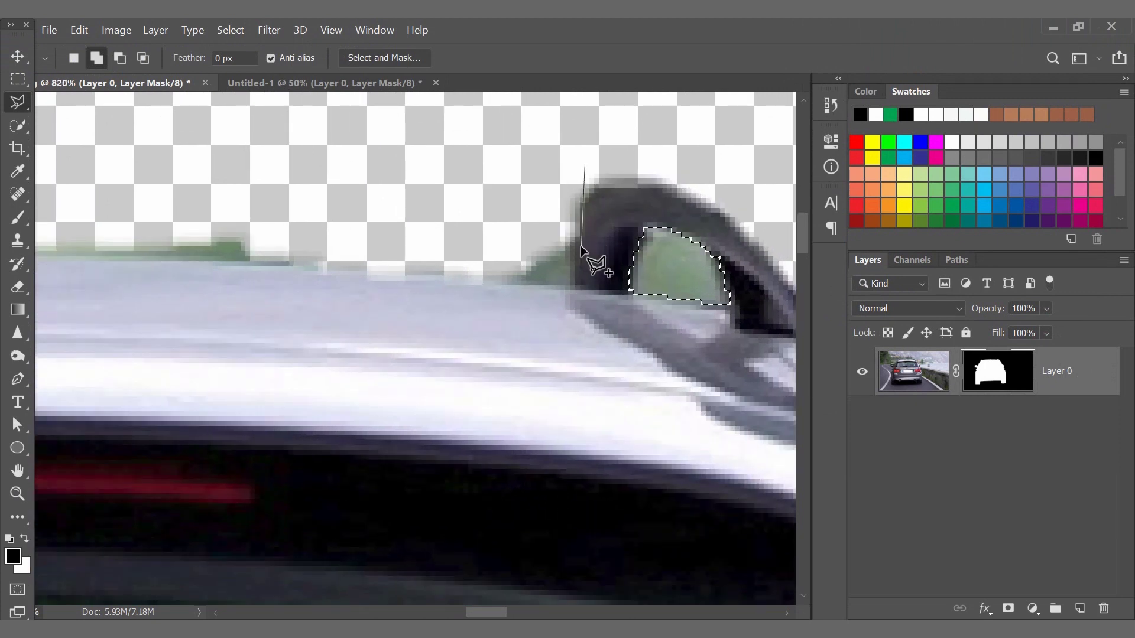
left_click(578, 286)
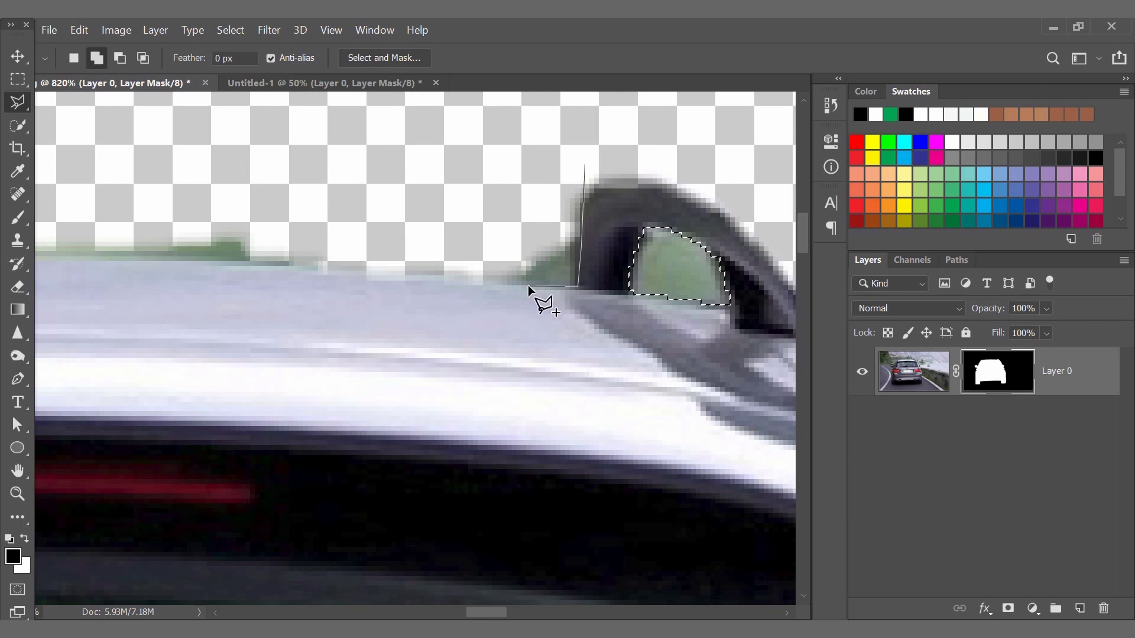
left_click(370, 270)
double_click(395, 173)
Add the green strip along the roof edge between the antenna and the right roof rail to the selection
scroll(683, 253, "down", 2)
scroll(686, 251, "down", 1)
scroll(281, 252, "up", 4)
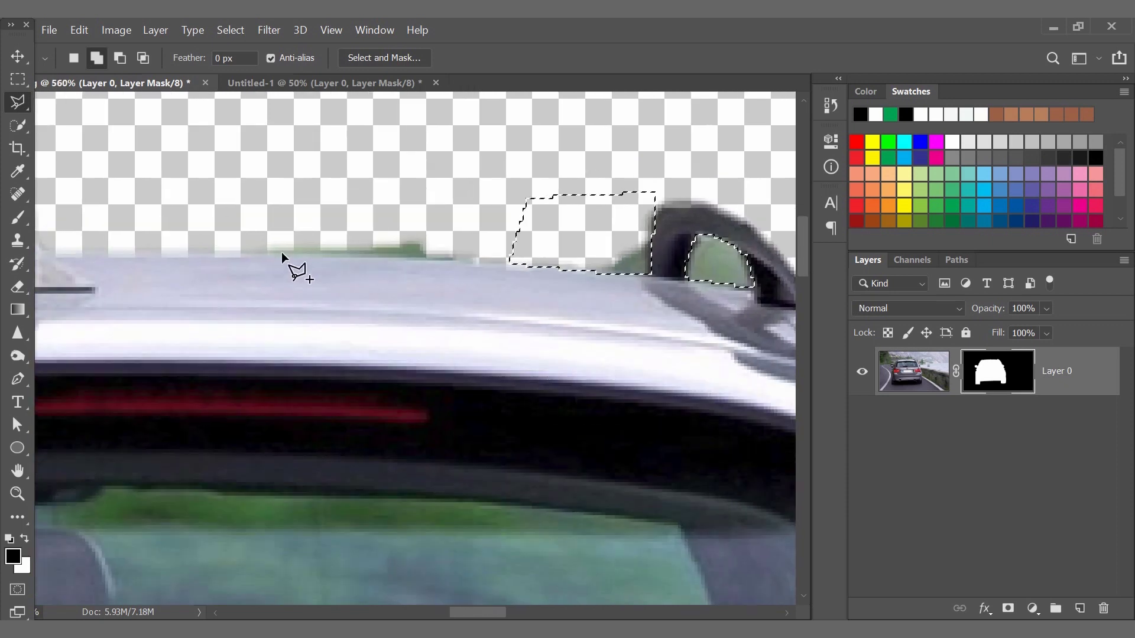
left_click(555, 241)
left_click(544, 265)
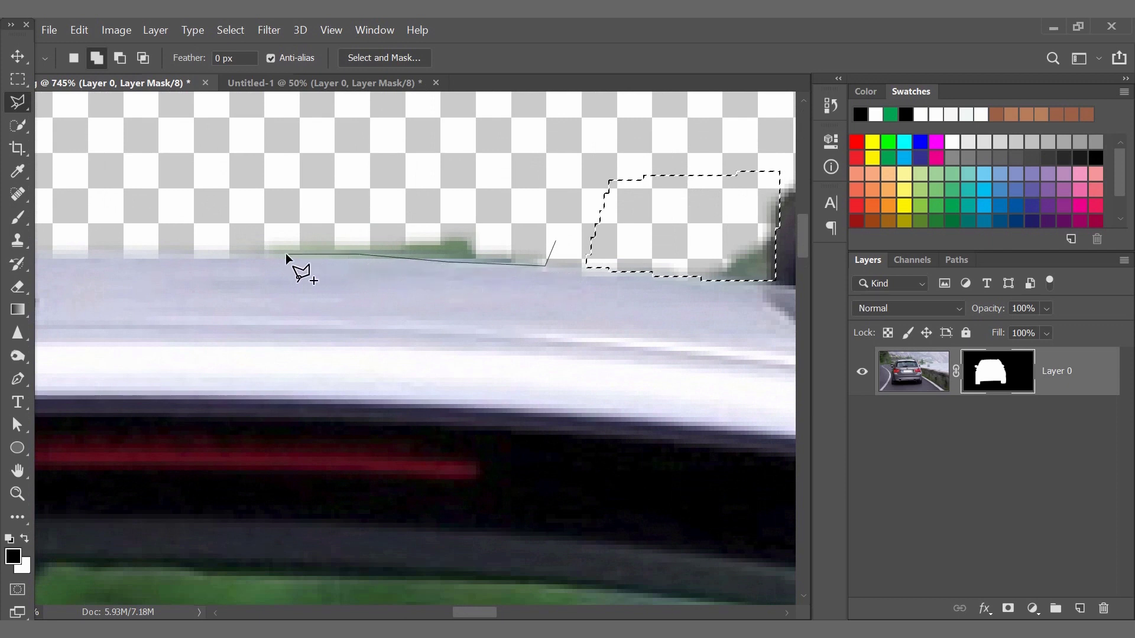
left_click(185, 253)
left_click(167, 213)
left_click(345, 146)
double_click(512, 155)
Fill the selected areas of the car's layer mask with black to hide the green remnants, and deselect
scroll(541, 251, "down", 3)
scroll(543, 249, "down", 1)
left_click_drag(664, 243, 649, 309)
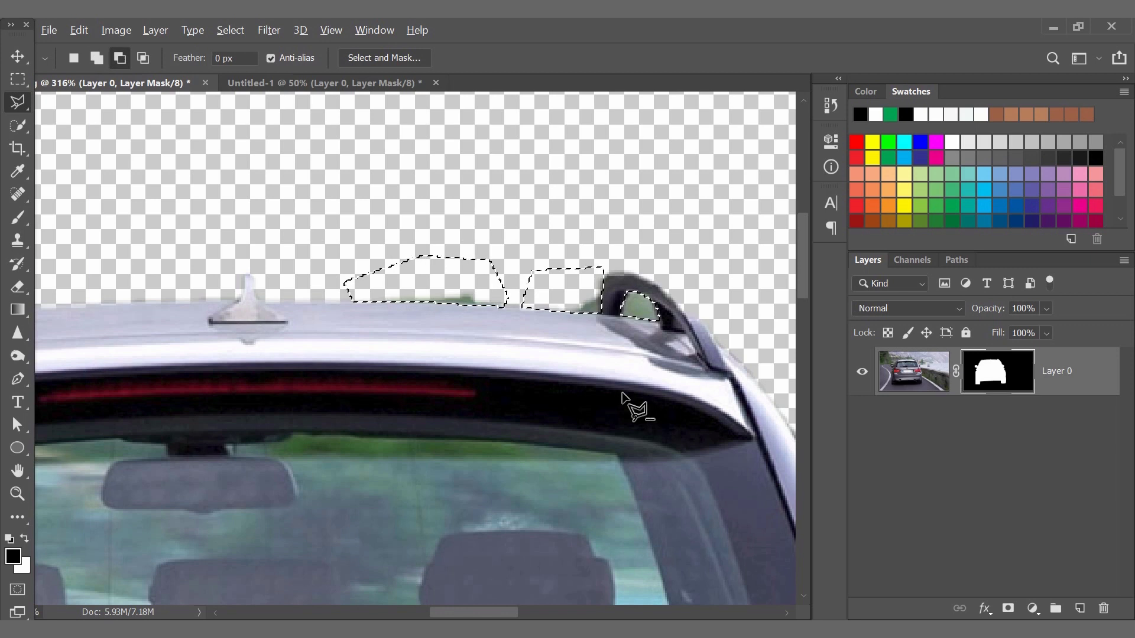
key("alt+BackSpace")
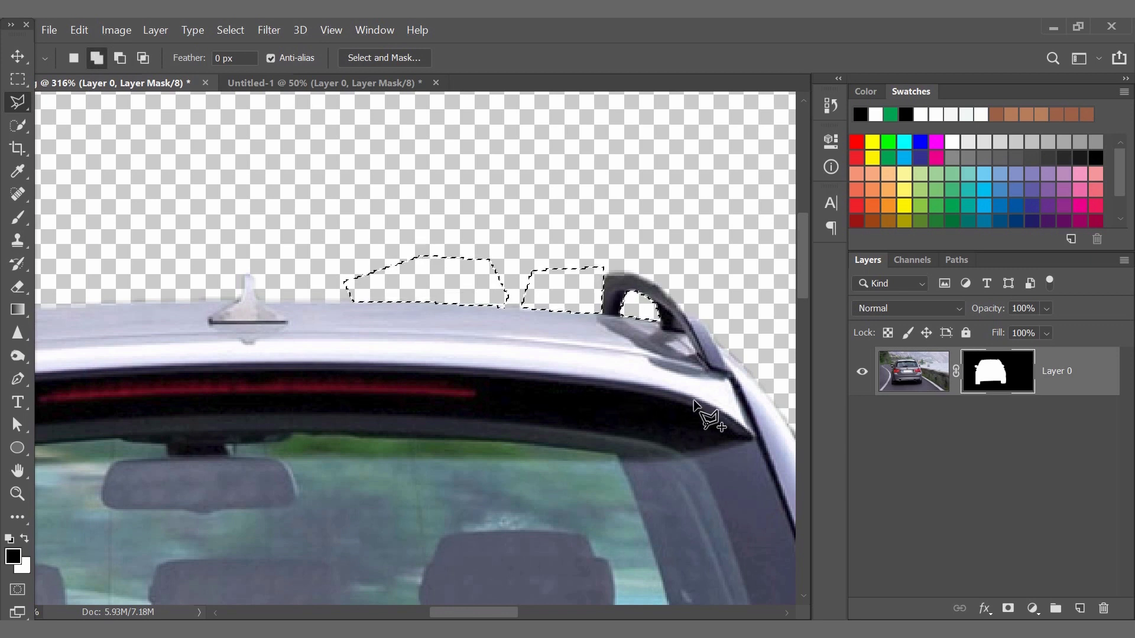
right_click(546, 362)
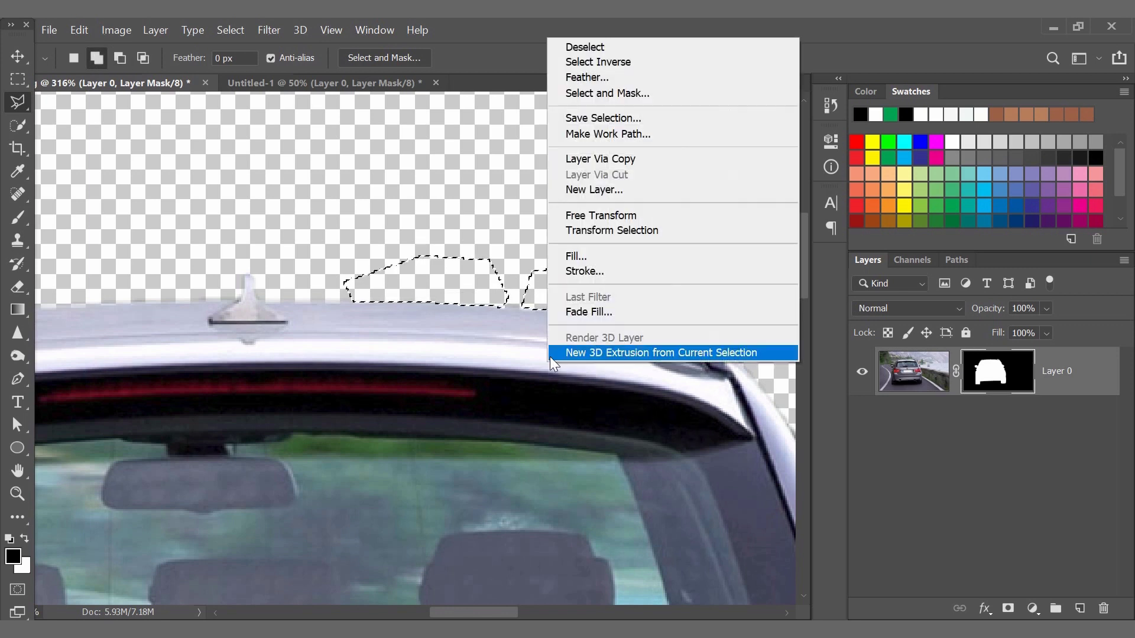
left_click(594, 48)
scroll(509, 190, "down", 5)
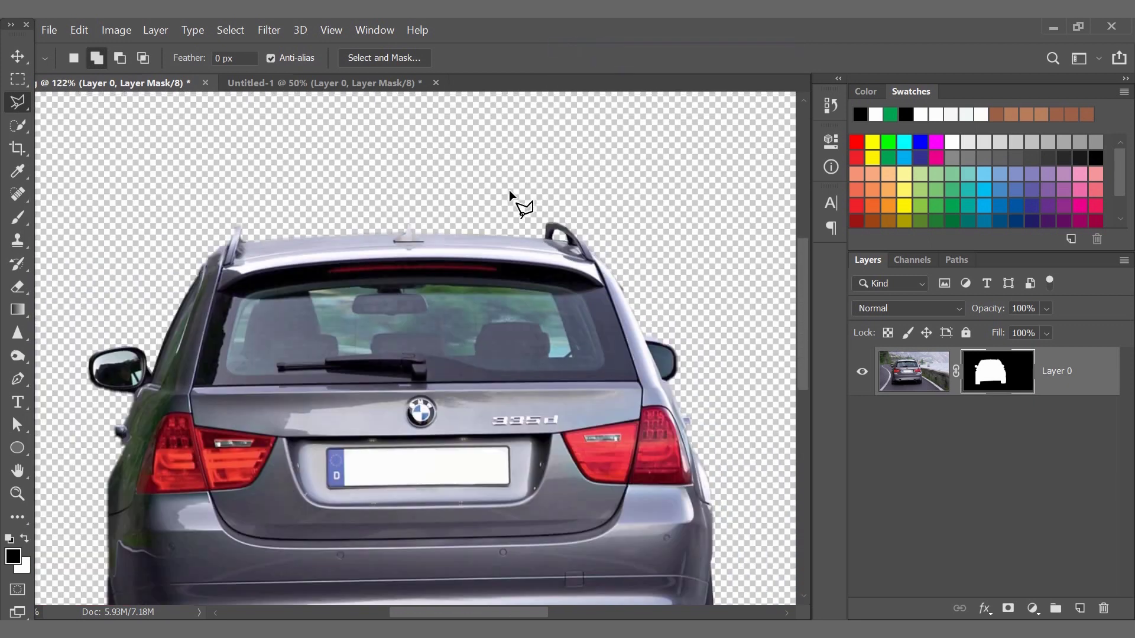
scroll(434, 207, "down", 3)
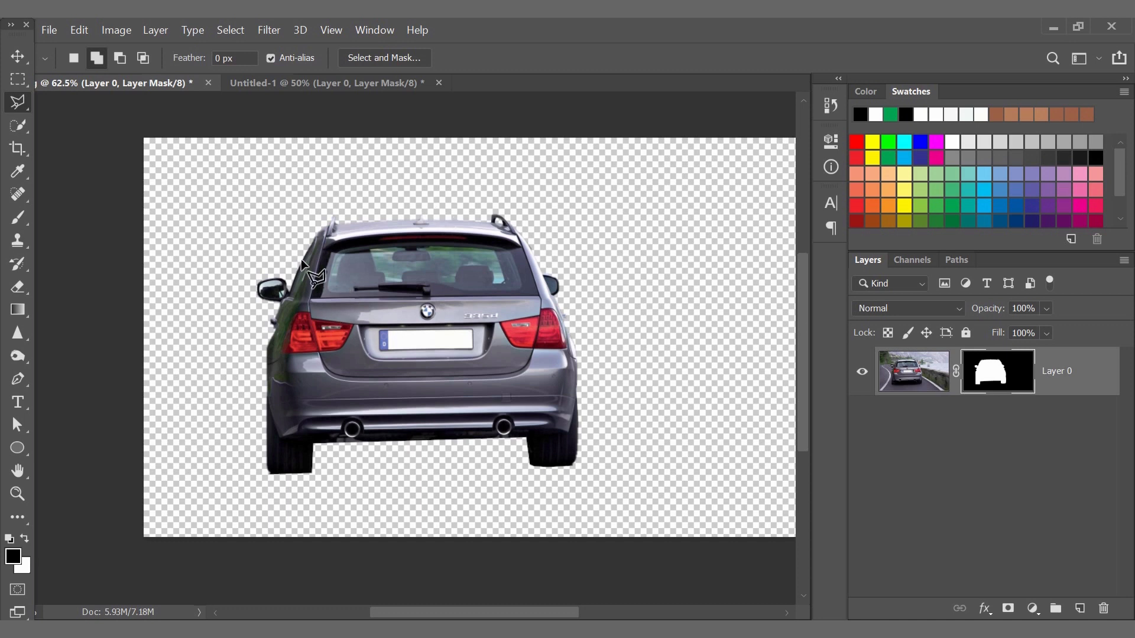
Move the masked car a short distance on the canvas with the Move tool and undo the move
scroll(367, 326, "up", 2)
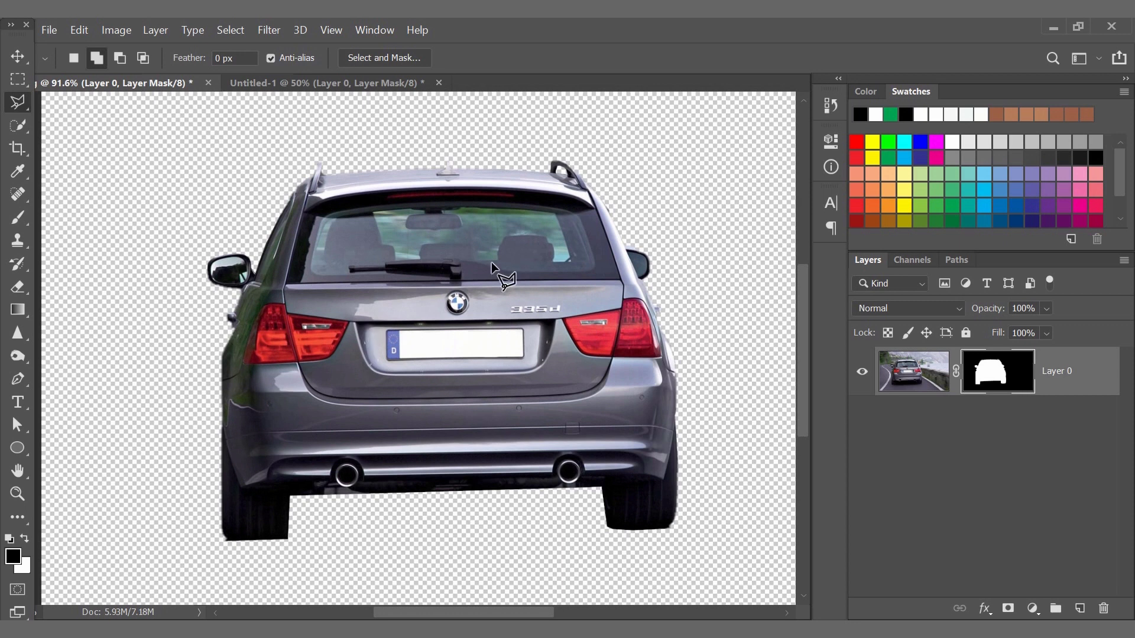
scroll(416, 246, "down", 2)
key("v")
mouse_move(476, 331)
left_mouse_down()
mouse_move(472, 322)
mouse_move(649, 283)
mouse_move(459, 277)
mouse_move(560, 251)
mouse_move(601, 261)
mouse_move(456, 338)
left_mouse_up()
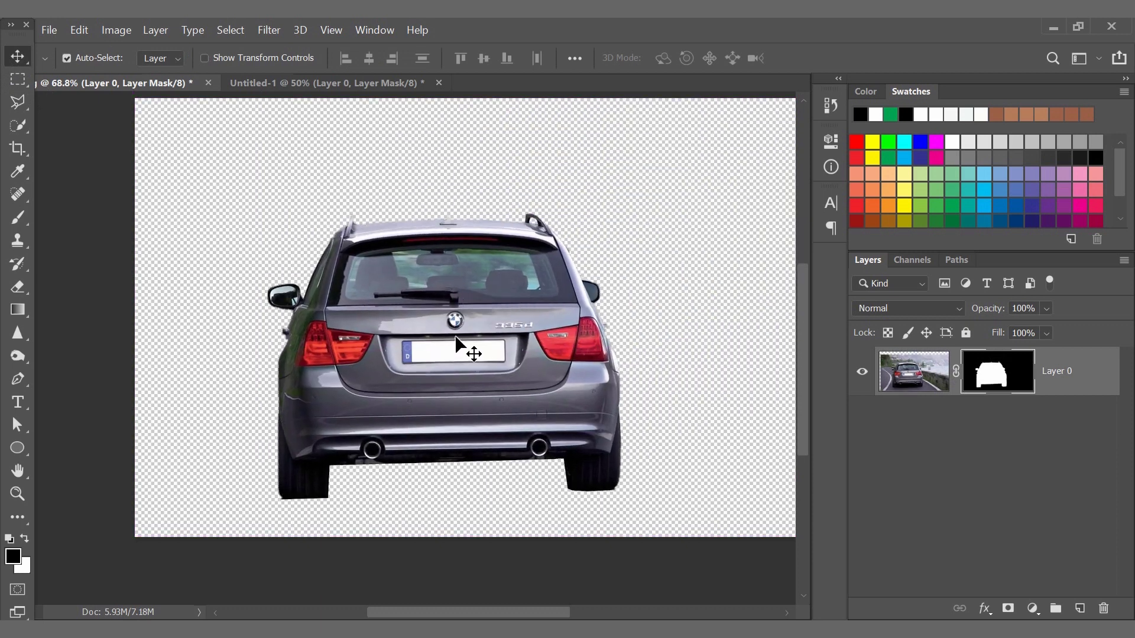
key("ctrl+z")
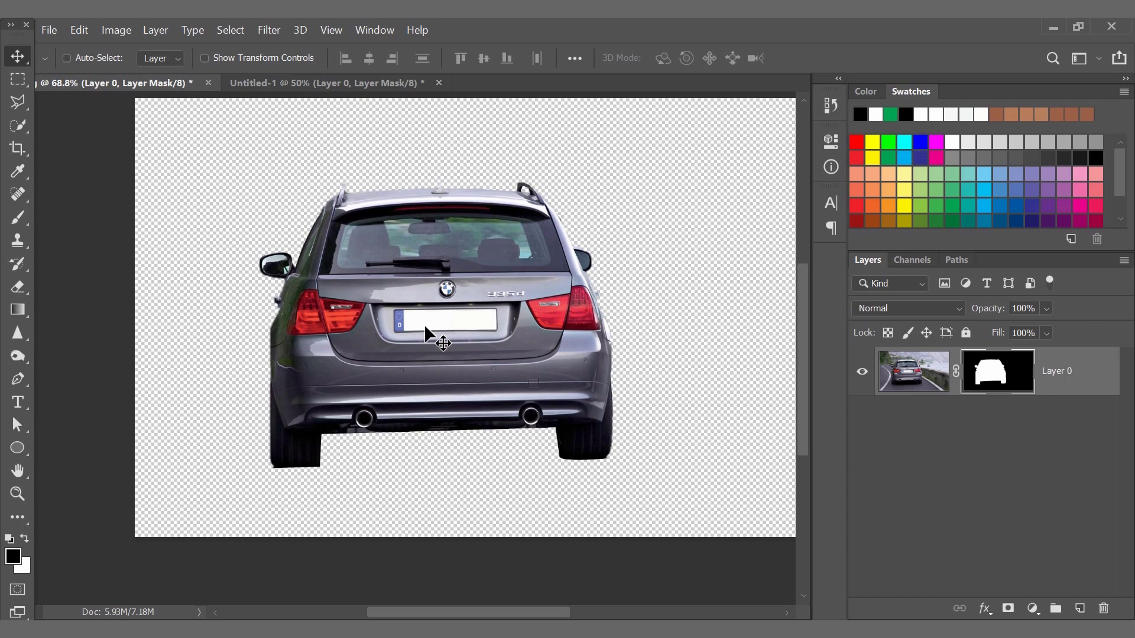
Delete the layer mask from Layer 0 and reset the foreground and background colours to black and white
right_click(1014, 368)
left_click(1055, 396)
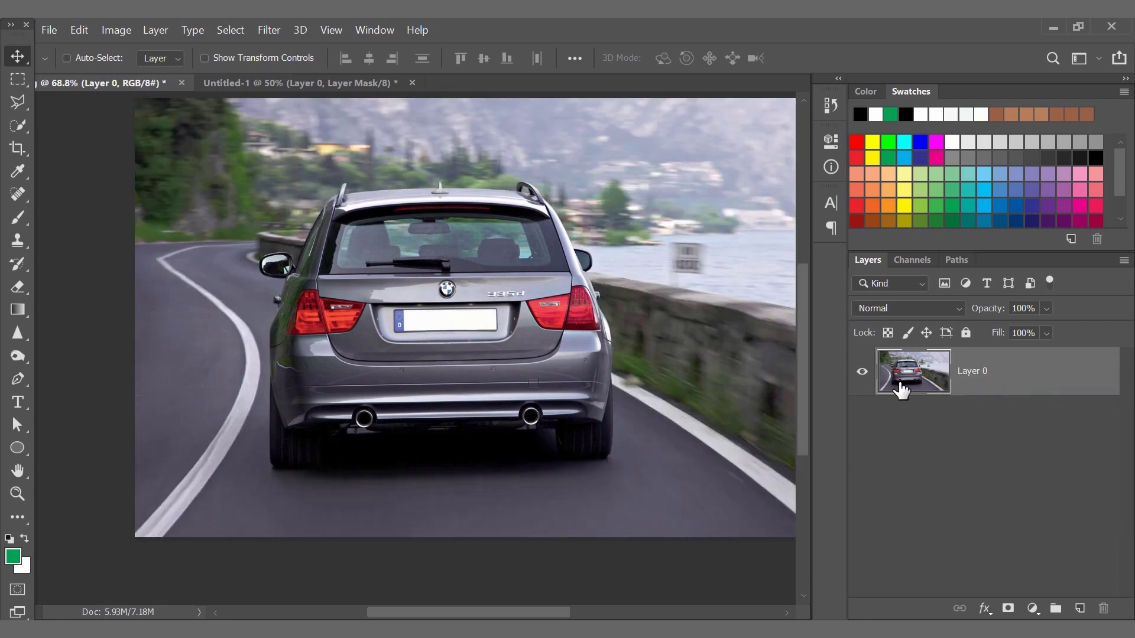
scroll(494, 349, "down", 3)
scroll(494, 355, "up", 3)
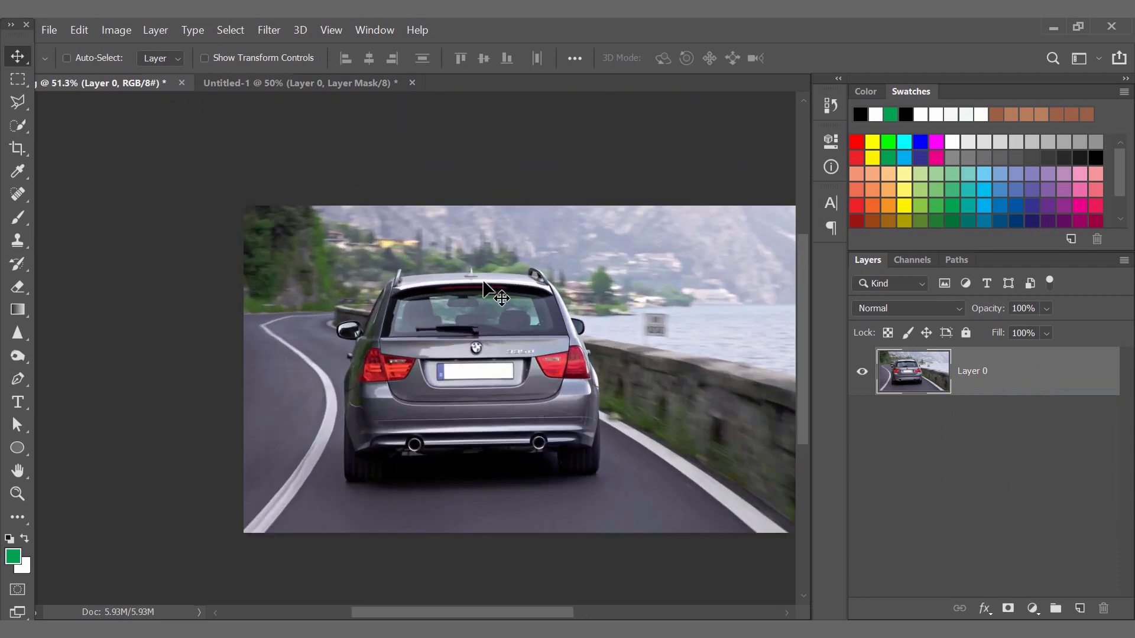
left_click_drag(499, 299, 431, 254)
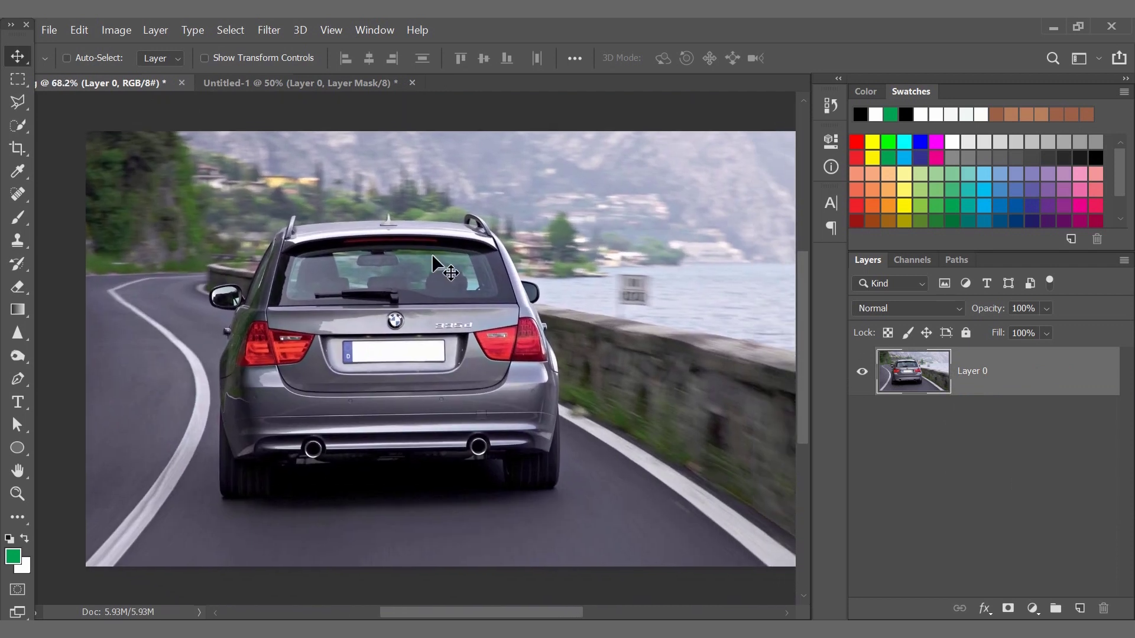
left_click(9, 538)
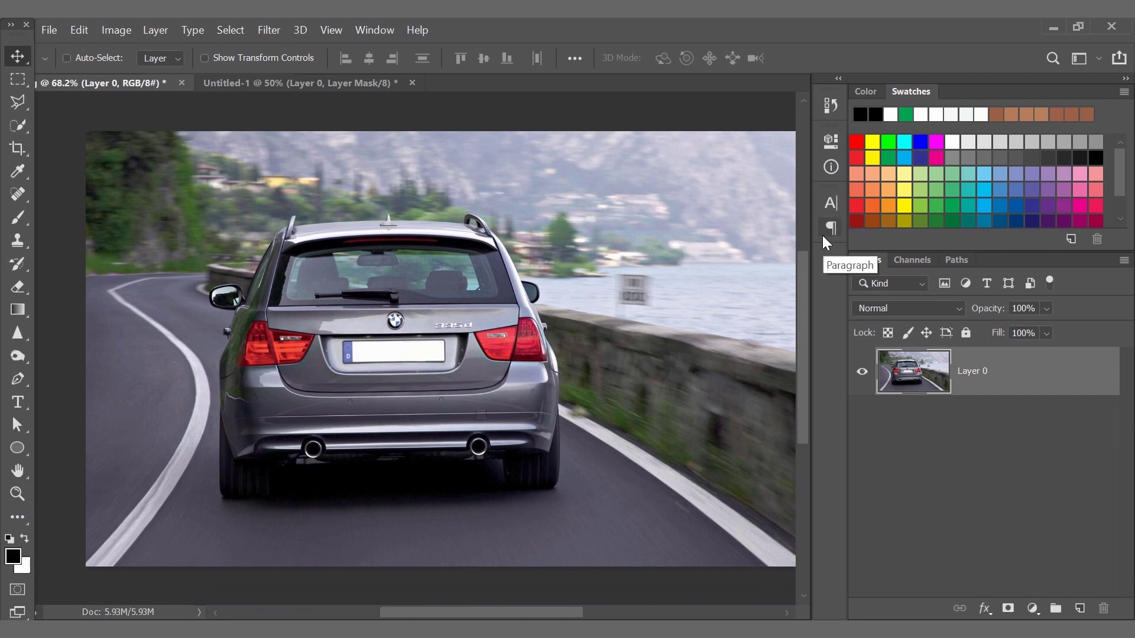
Add a Levels adjustment layer above the car photo and darken it by setting the white output level to 35
scroll(463, 310, "down", 3)
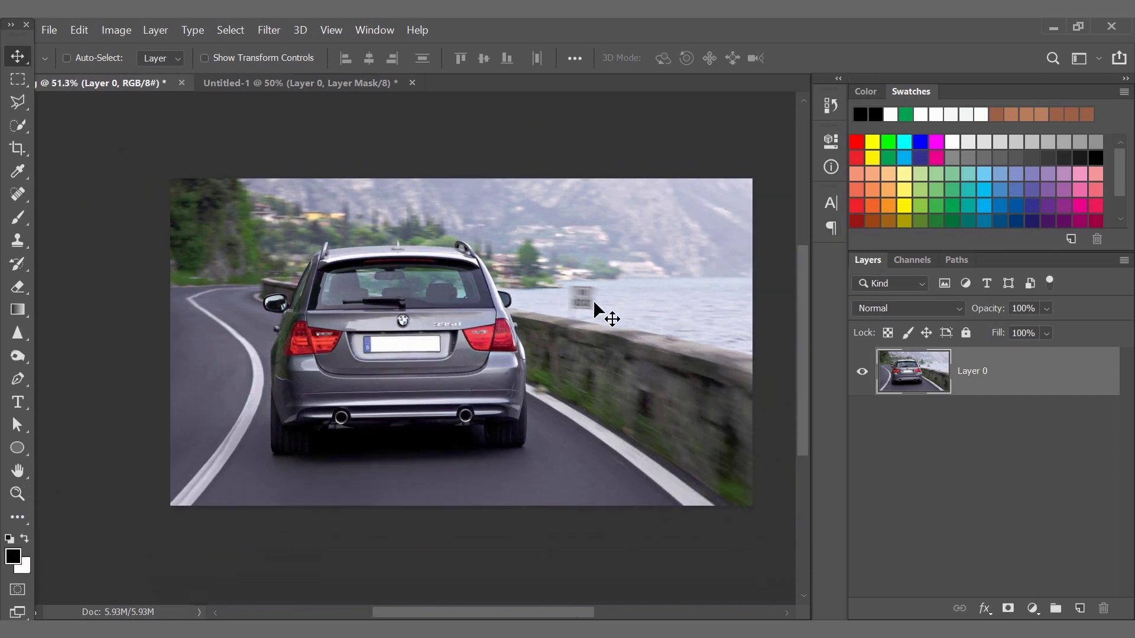
scroll(538, 307, "up", 2)
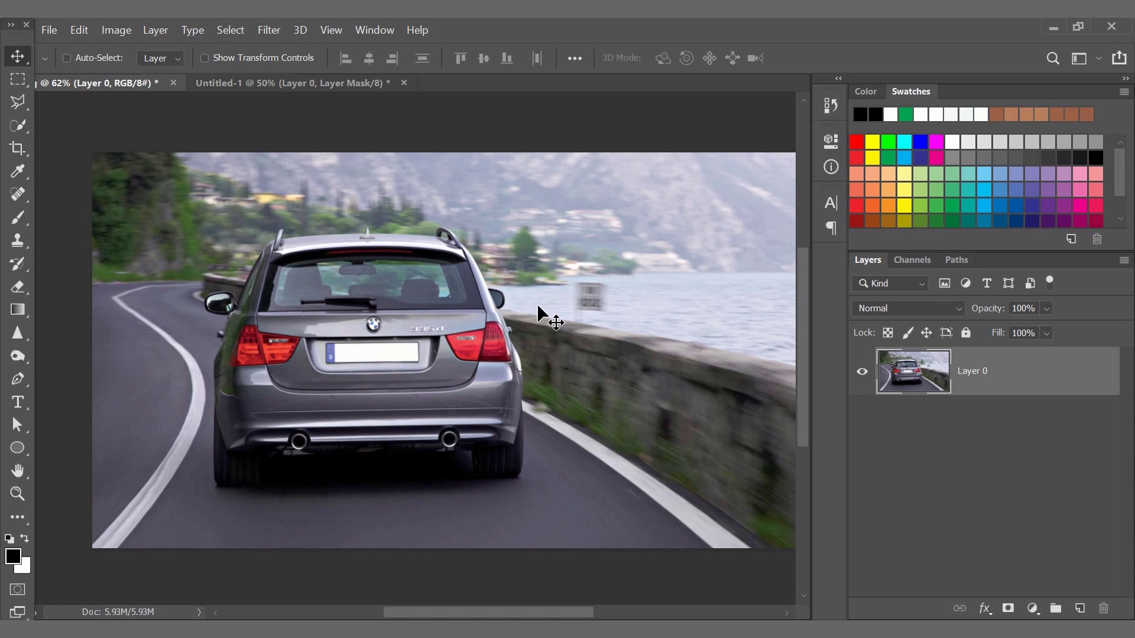
left_click(1033, 608)
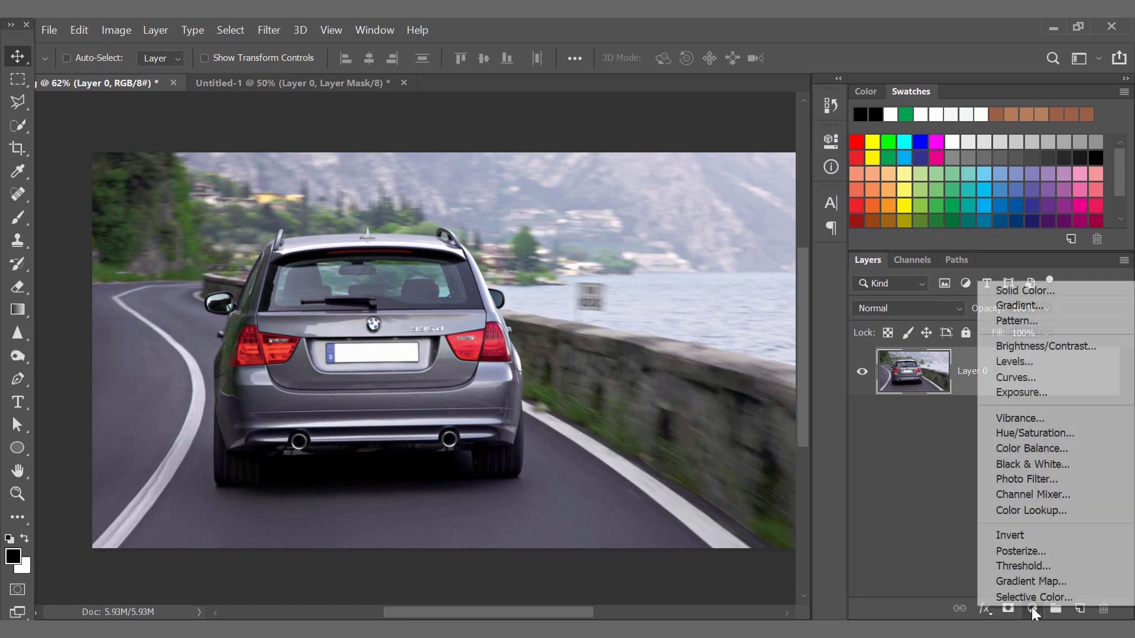
left_click(1077, 362)
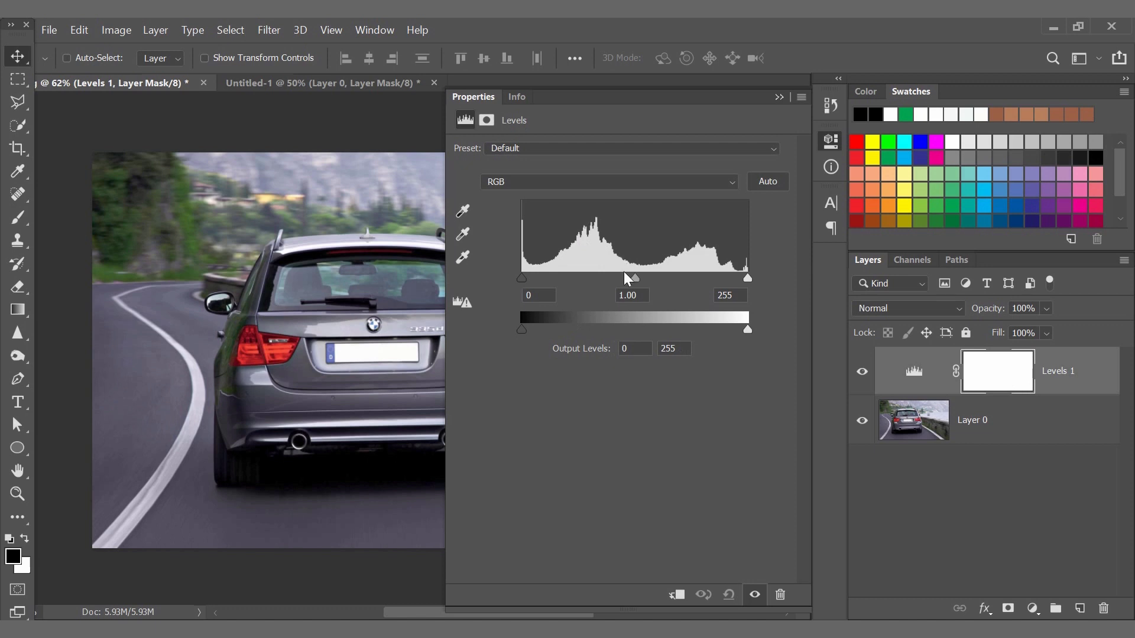
left_click_drag(748, 329, 555, 346)
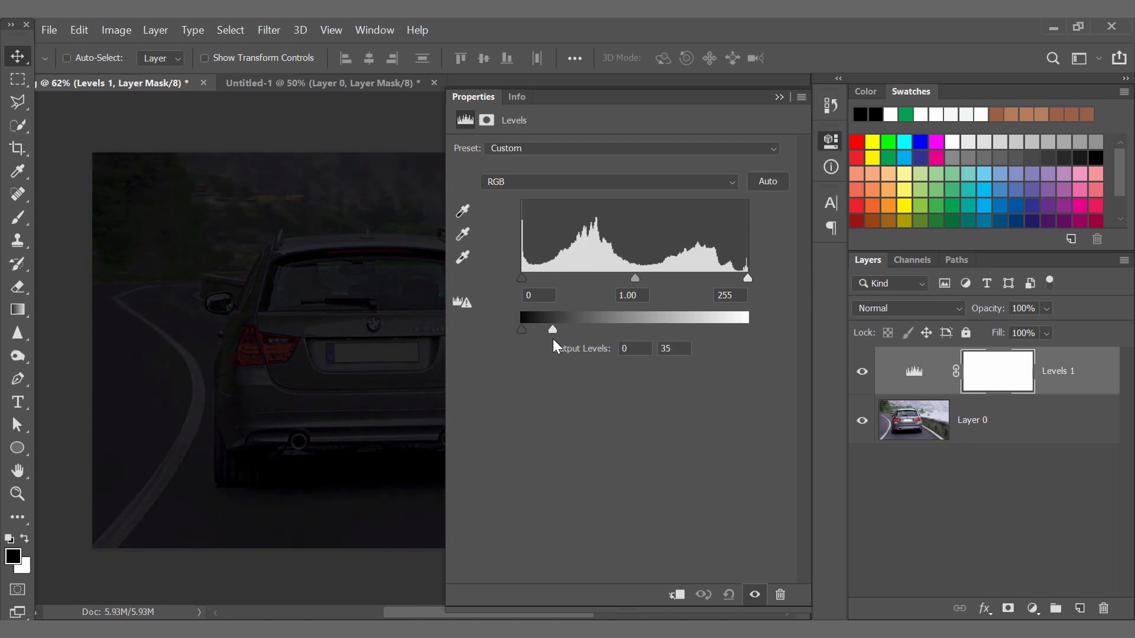
left_click(779, 97)
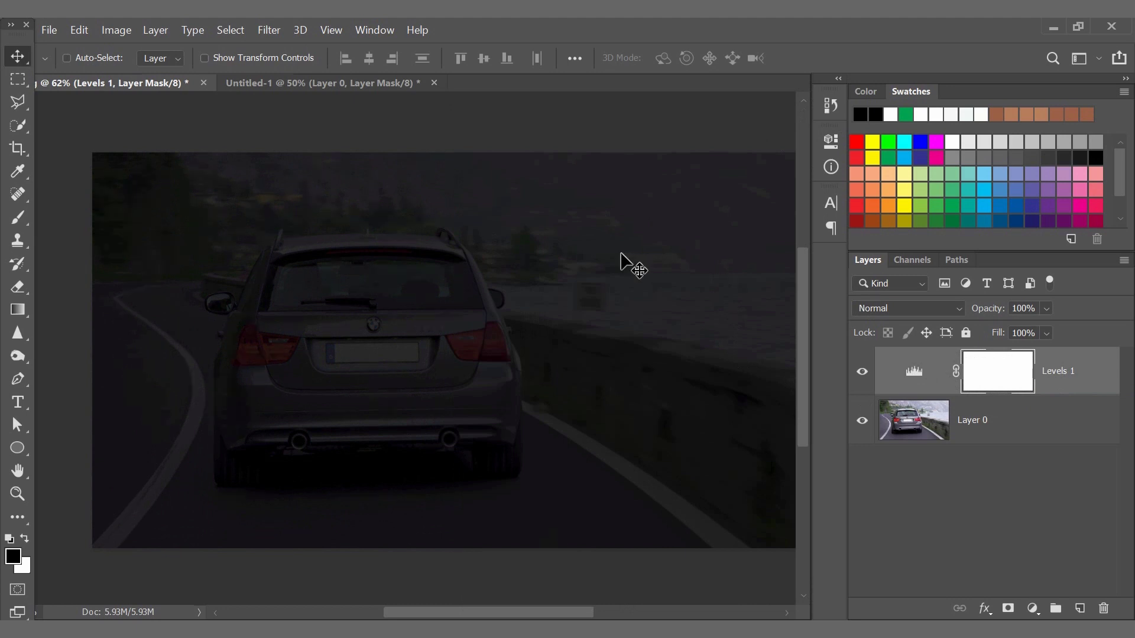
Toggle the Levels 1 layer's visibility to compare the photo with and without the darkening
scroll(201, 333, "up", 3)
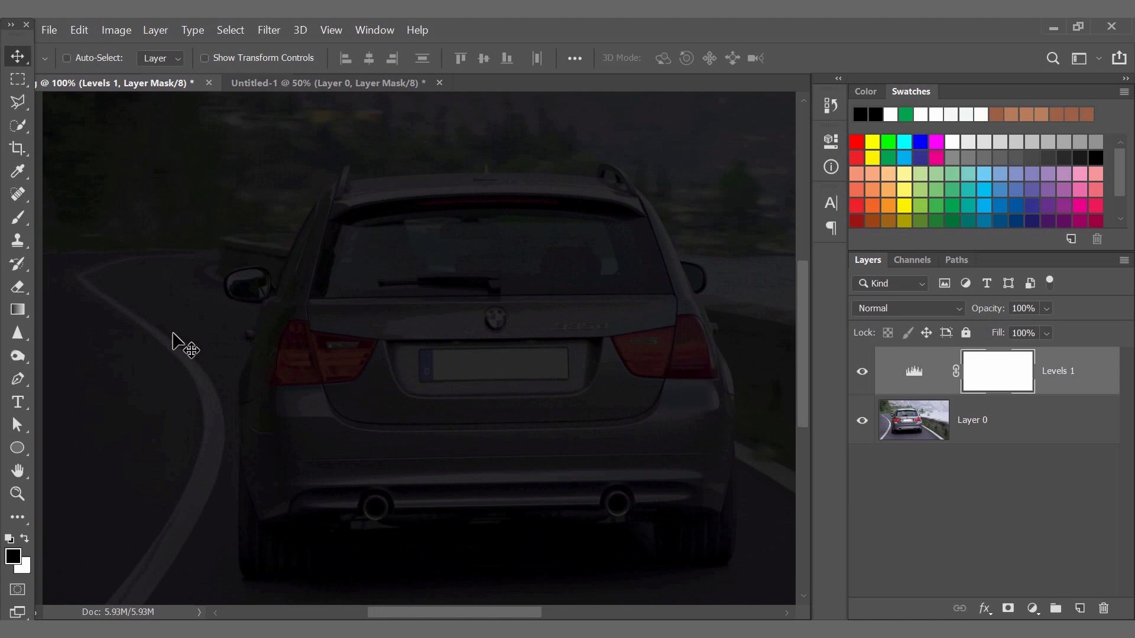
scroll(426, 438, "down", 2)
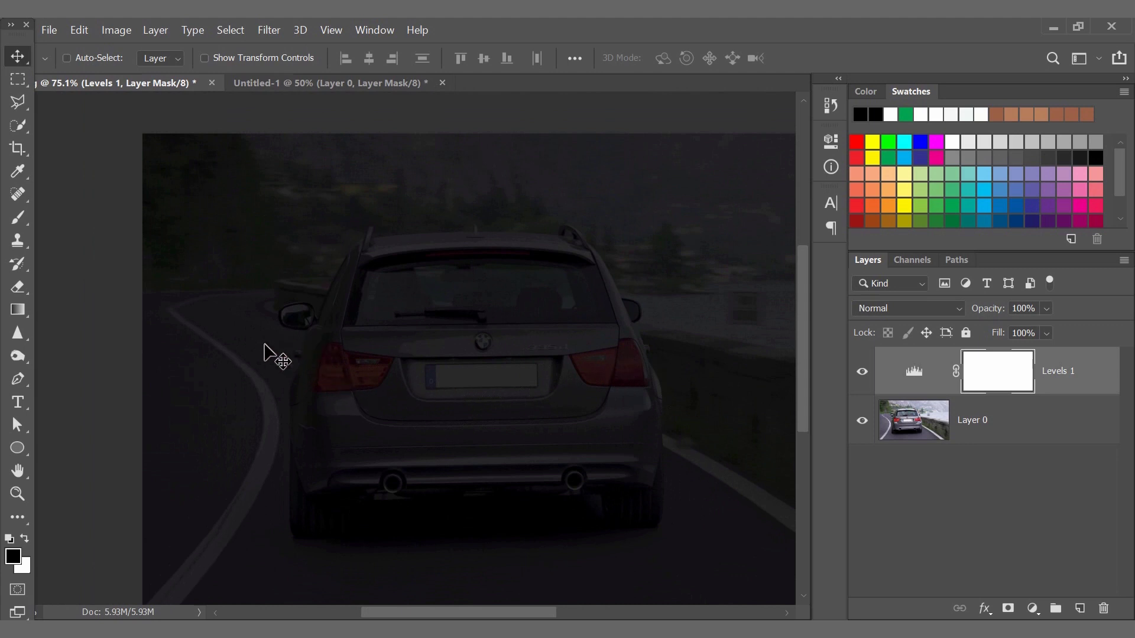
scroll(242, 354, "up", 4)
left_click_drag(297, 353, 486, 367)
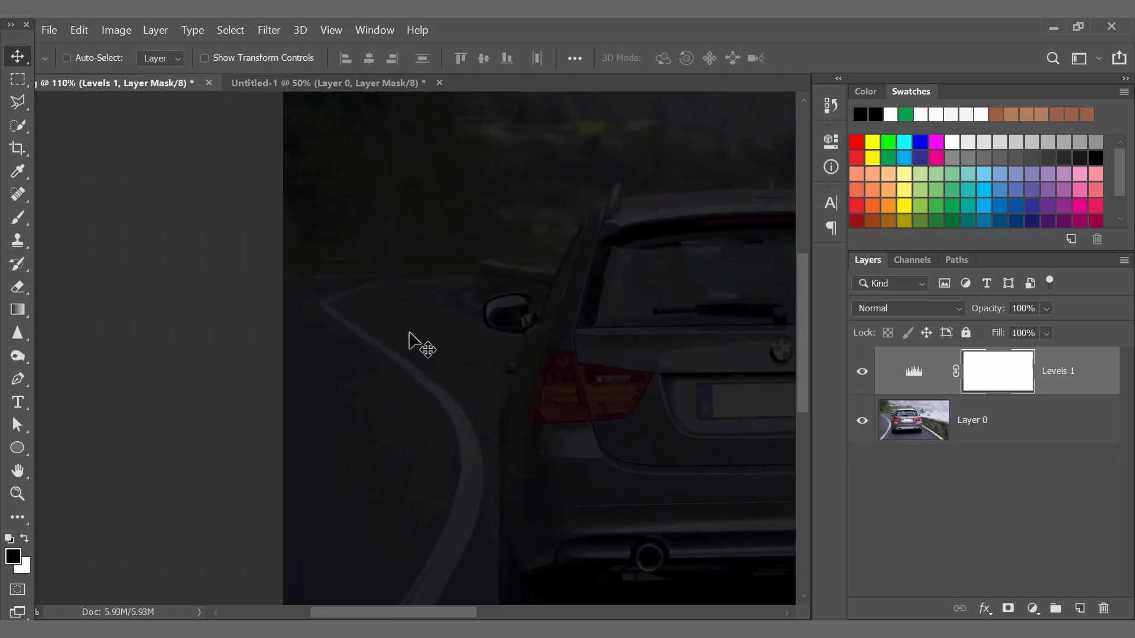
scroll(407, 337, "down", 3)
scroll(443, 334, "up", 4)
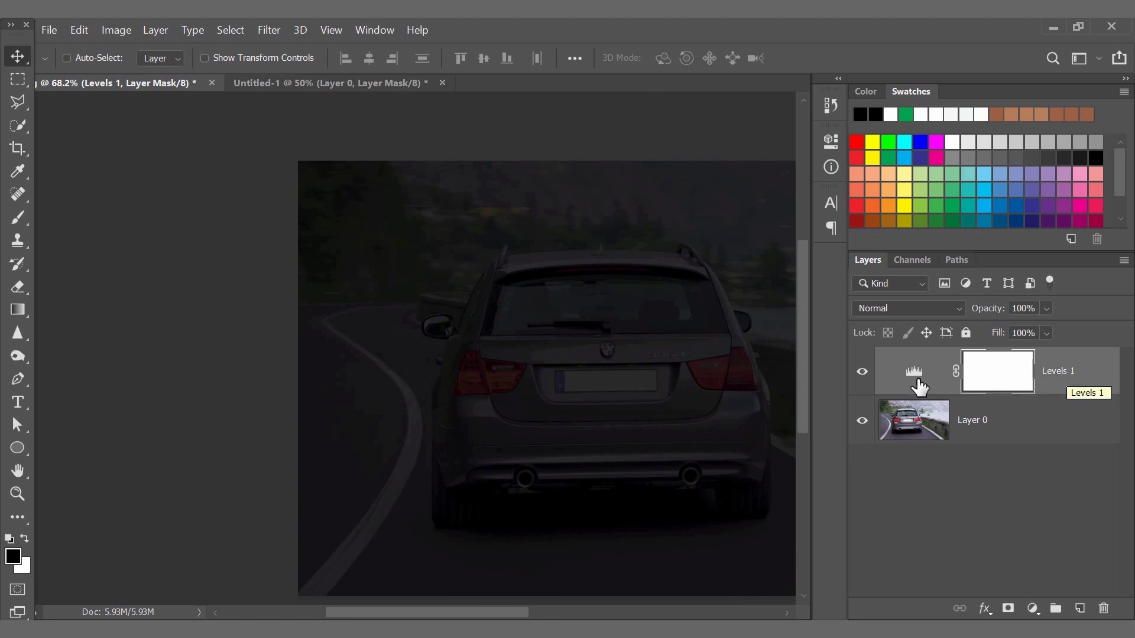
left_click(862, 371)
left_click(861, 374)
left_click(860, 374)
left_click(861, 374)
scroll(378, 289, "down", 2)
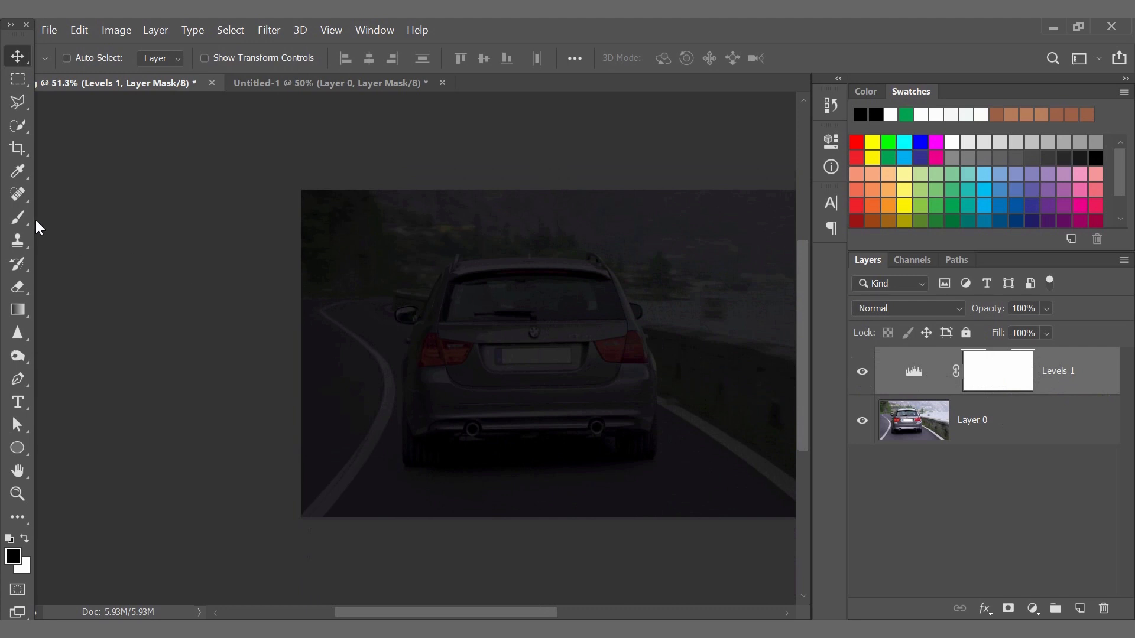
Paint black over the car and nearby road on the Levels 1 mask with a 125 px brush, and undo the stroke
left_click(18, 217)
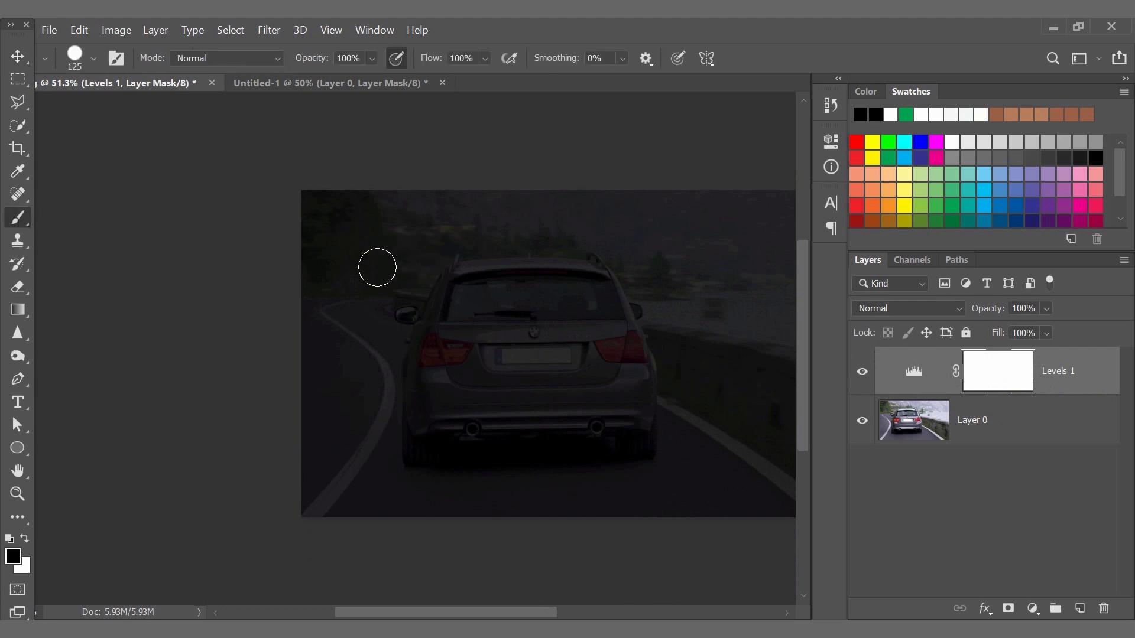
mouse_move(442, 311)
left_mouse_down()
mouse_move(406, 304)
mouse_move(575, 392)
mouse_move(514, 300)
mouse_move(357, 337)
mouse_move(372, 378)
mouse_move(351, 303)
left_mouse_up()
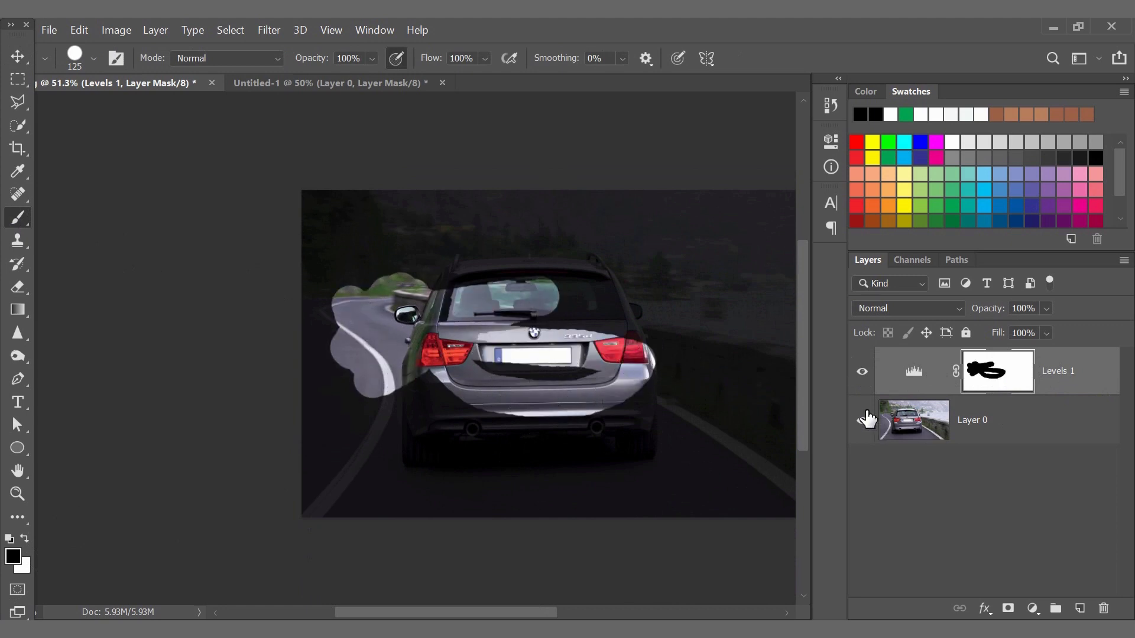
key("ctrl+z")
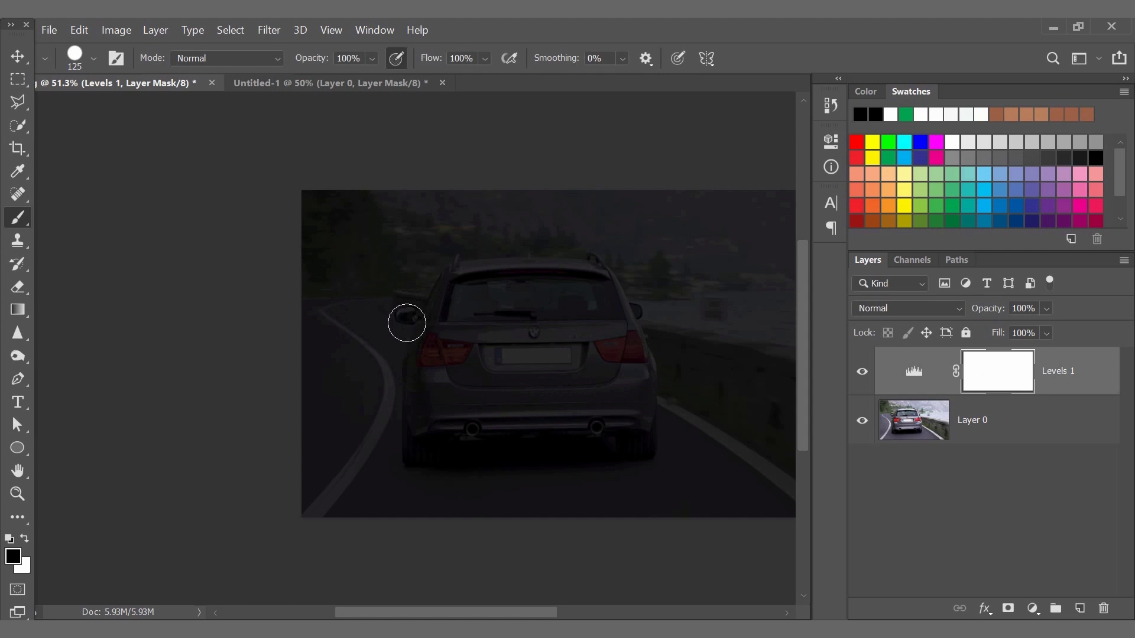
Hide the Levels 1 adjustment layer and make Layer 0 active with the Quick Selection tool
scroll(406, 322, "up", 3)
left_click_drag(481, 356, 436, 271)
scroll(335, 261, "up", 1)
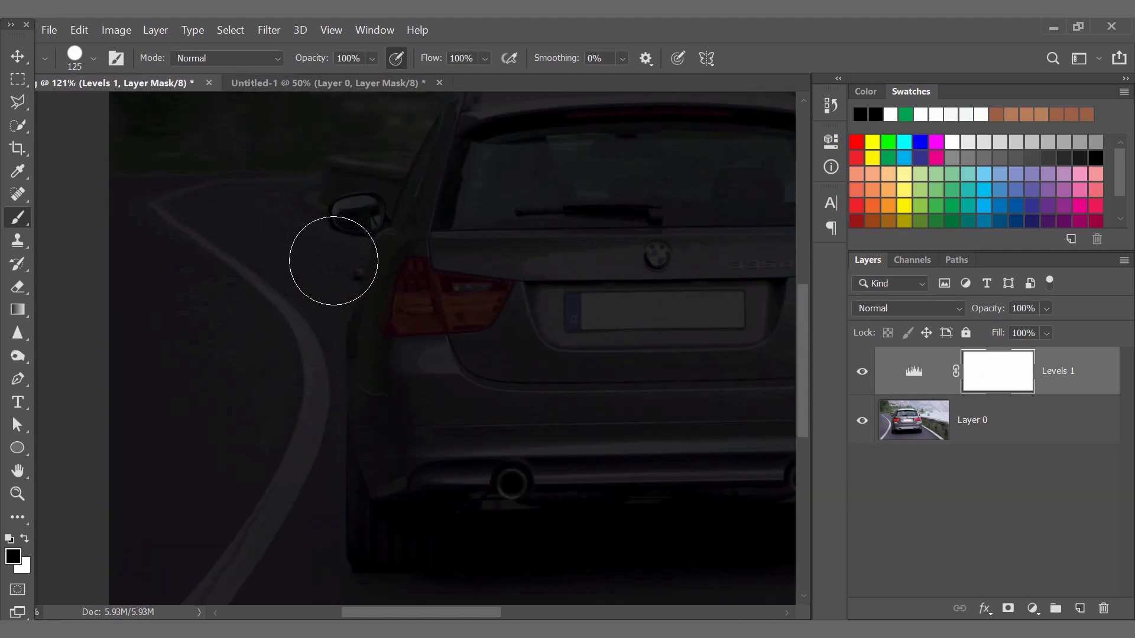
left_click(863, 372)
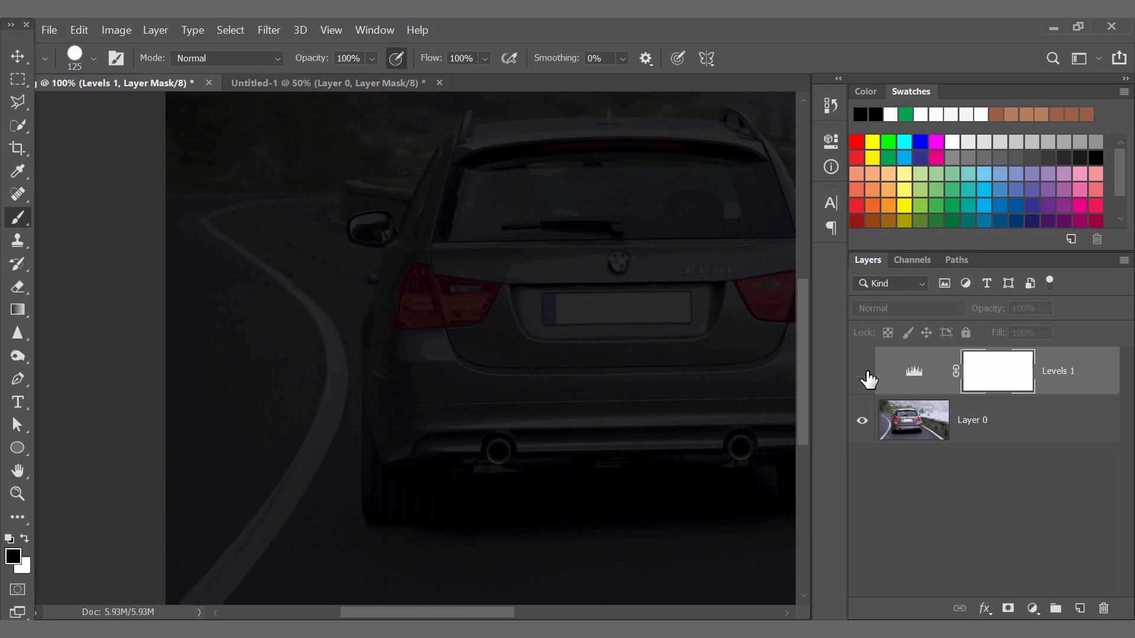
left_click_drag(17, 125, 80, 126)
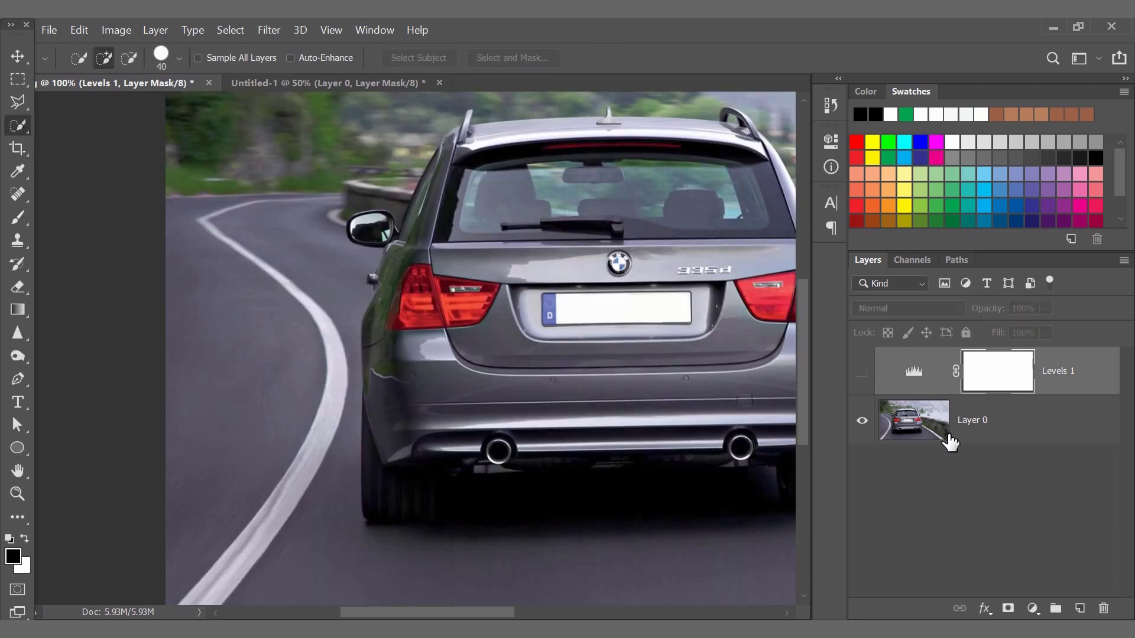
left_click(930, 431)
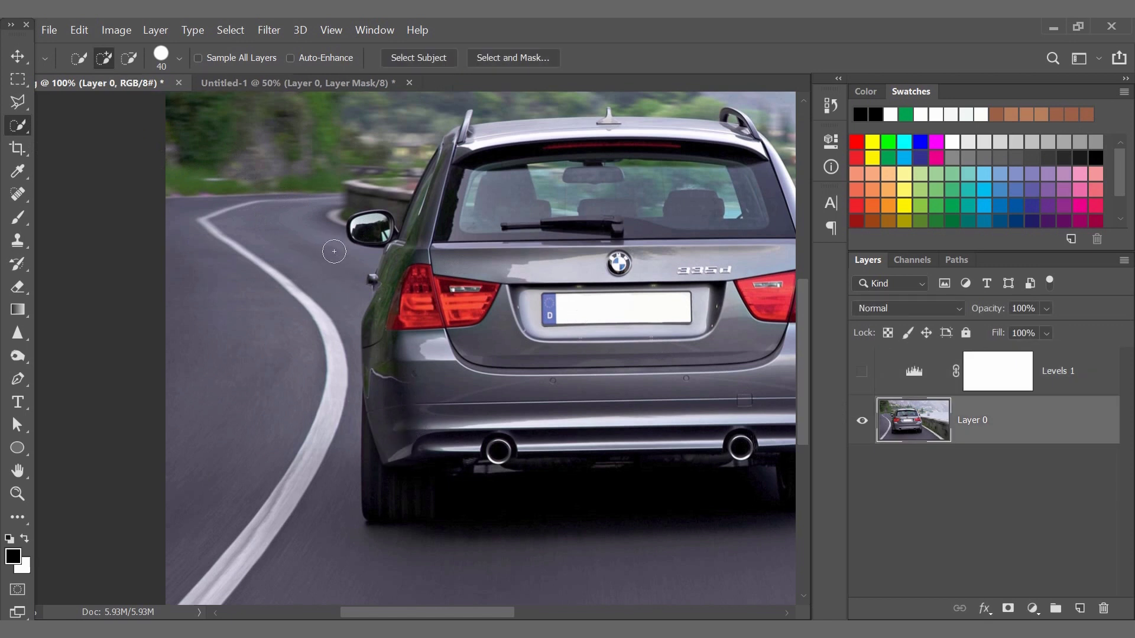
Quick-select the car's near-side bodywork, rear wheel, side mirror and roof edge on Layer 0 with a 40 px brush
left_click_drag(392, 436, 386, 363)
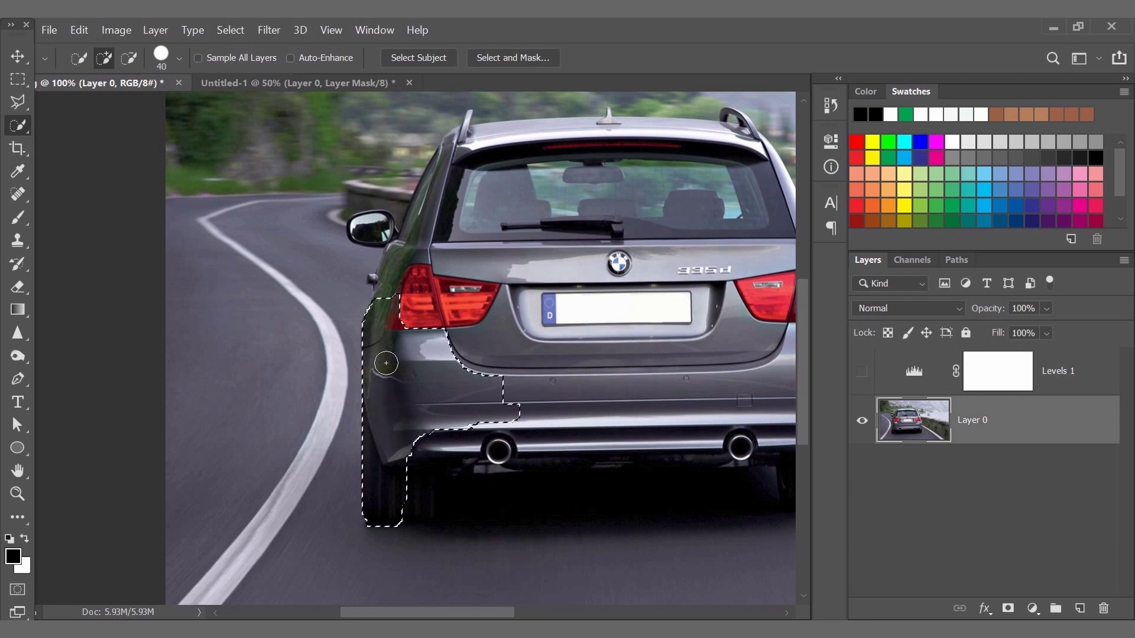
mouse_move(416, 256)
left_mouse_down()
mouse_move(390, 251)
mouse_move(376, 222)
left_mouse_up()
scroll(377, 223, "up", 4)
left_click_drag(467, 273, 471, 378)
mouse_move(474, 299)
left_mouse_down()
mouse_move(513, 203)
mouse_move(548, 213)
left_mouse_up()
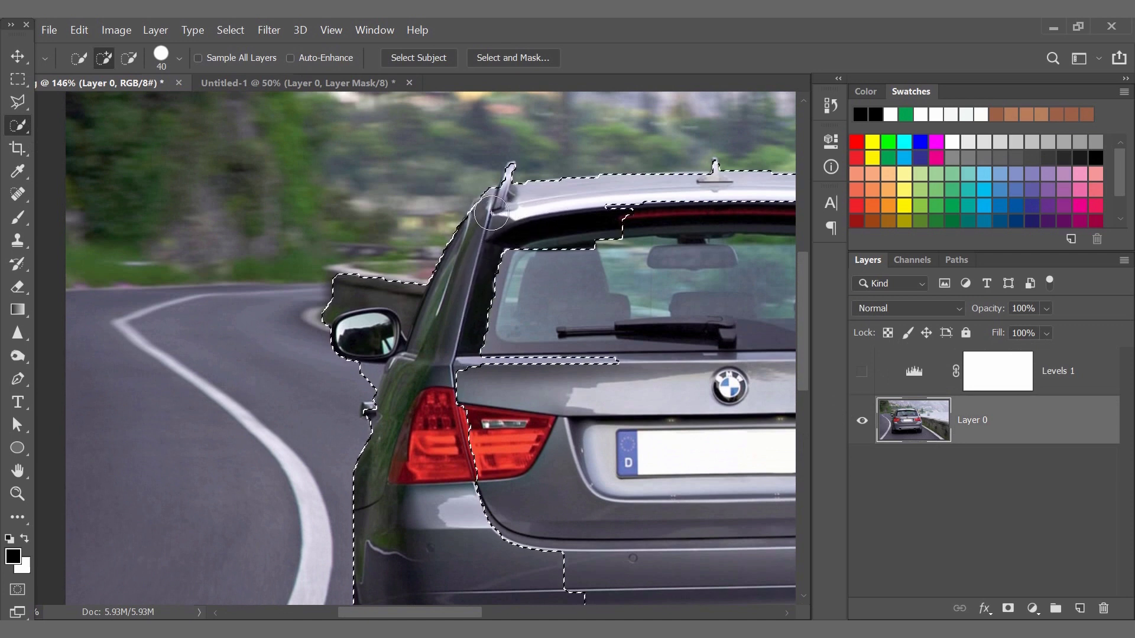
Subtract the stone wall behind the side mirror and the road below it from the selection, reducing the brush to 15 px
scroll(487, 216, "up", 4)
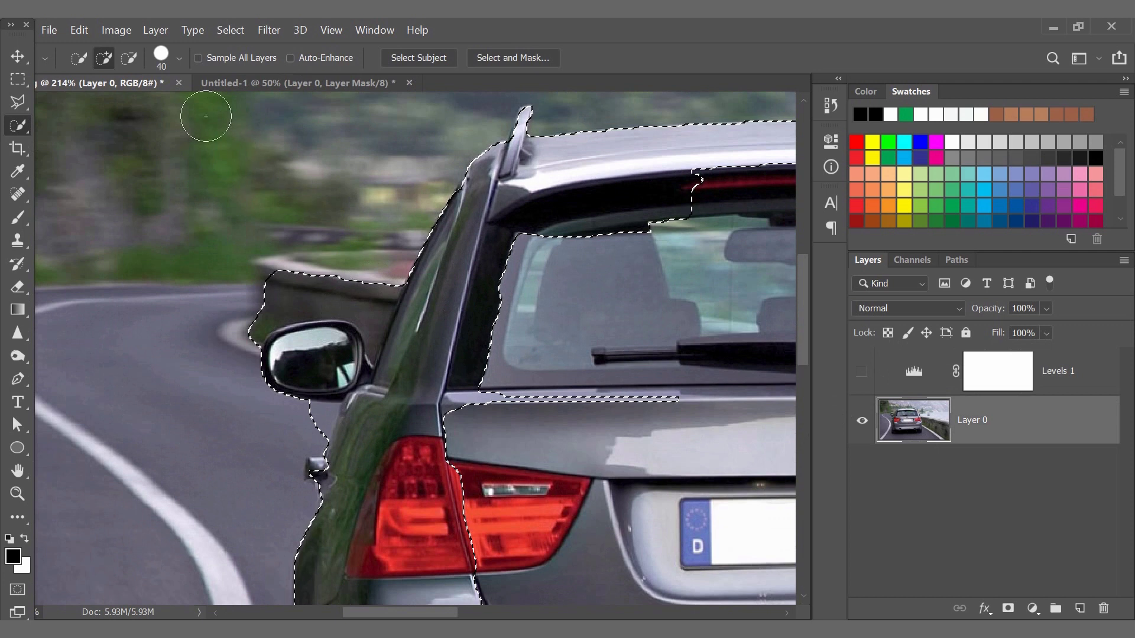
left_click(128, 58)
mouse_move(373, 285)
left_mouse_down()
mouse_move(291, 270)
mouse_move(251, 281)
left_mouse_up()
left_click_drag(243, 426, 347, 286)
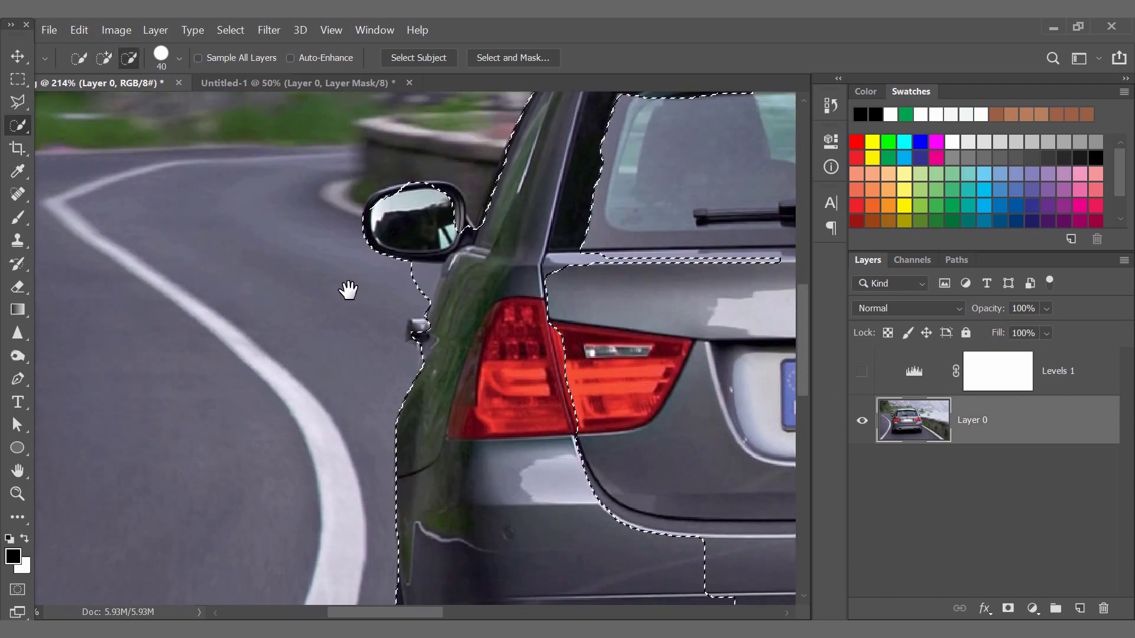
key("bracketleft")
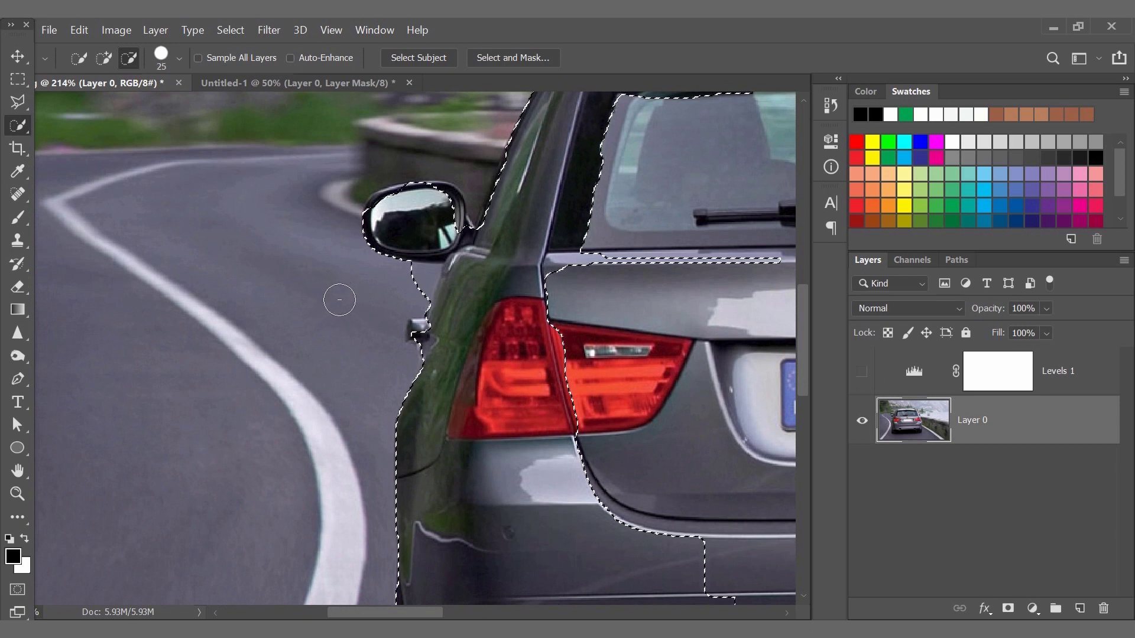
key("bracketleft")
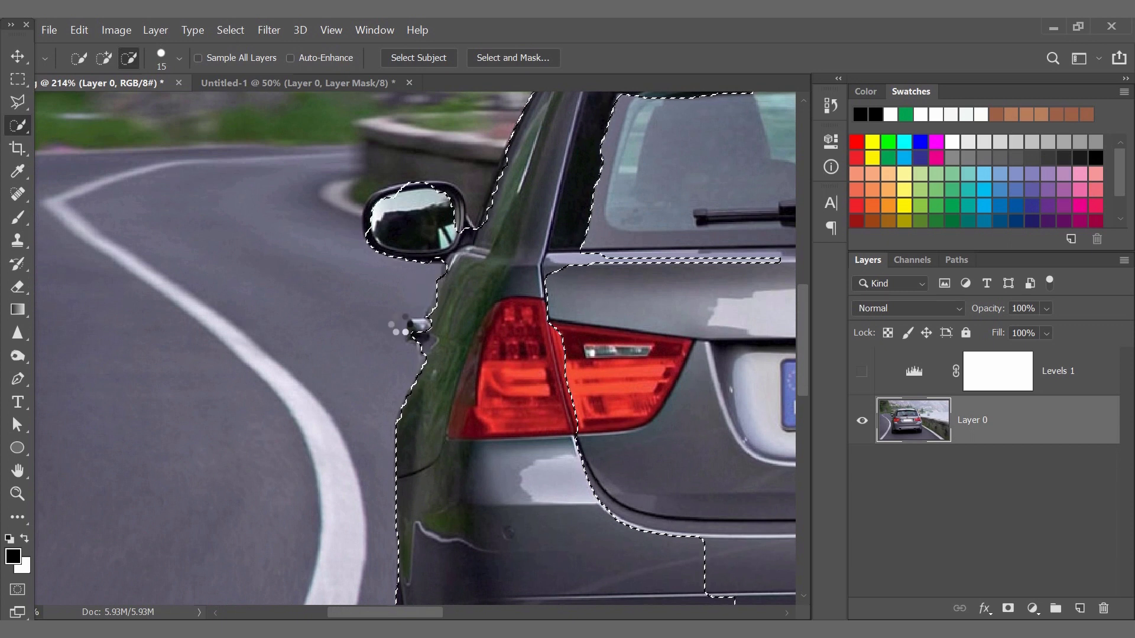
scroll(407, 289, "down", 2)
scroll(400, 284, "down", 1)
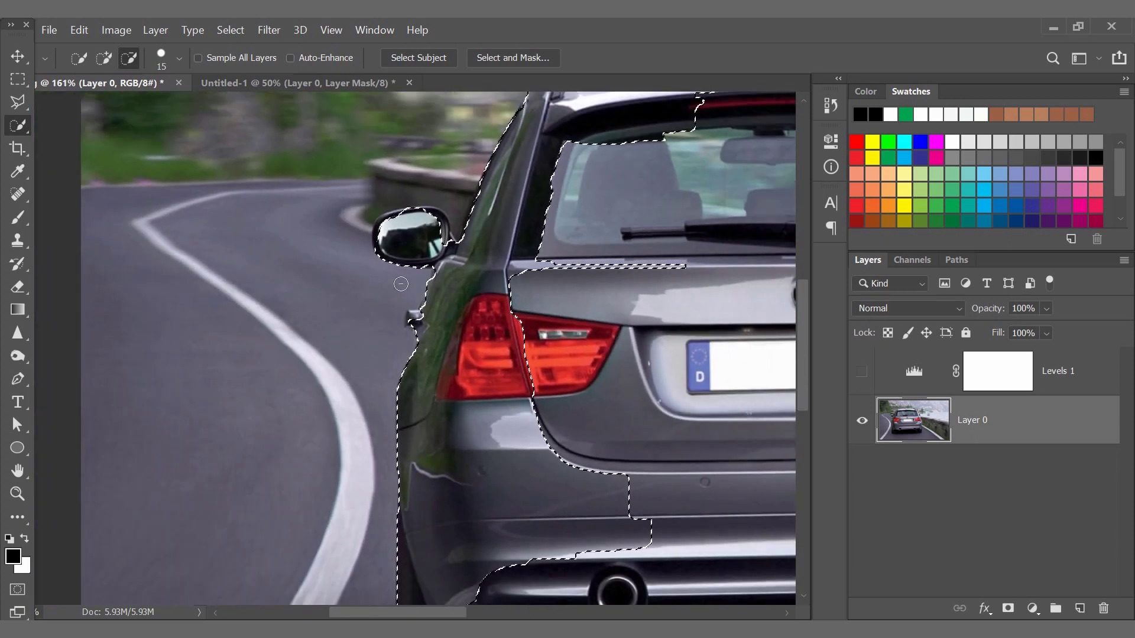
Extend the selection over the rear window, tailgate and bumper with a 30 px Quick Selection brush in add mode
key("bracketright")
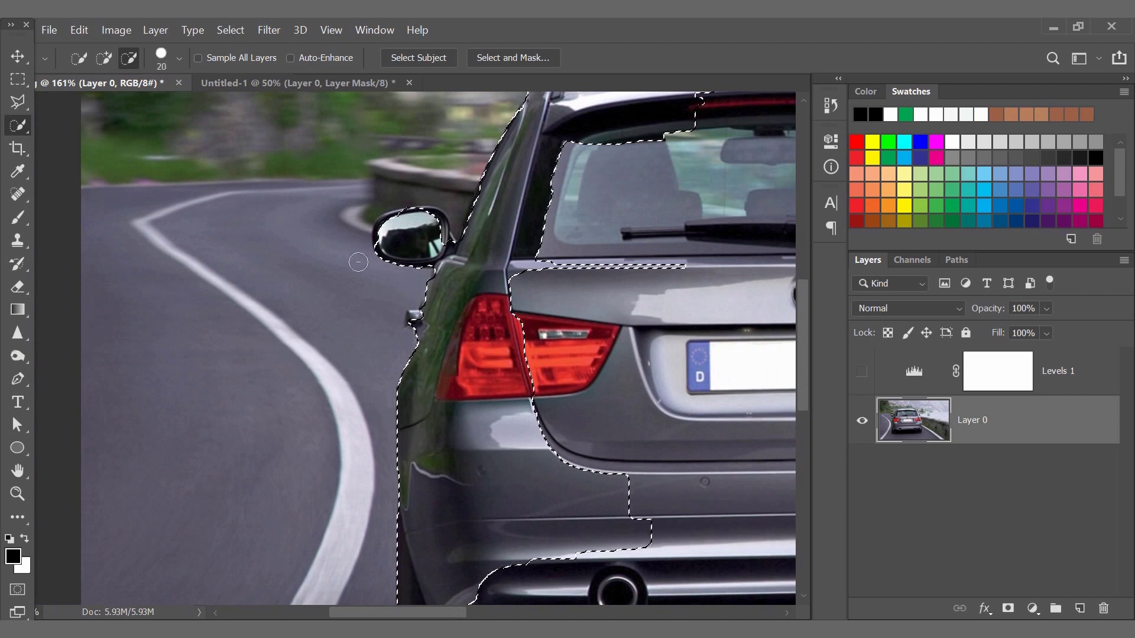
left_click(99, 62)
key("bracketright")
mouse_move(551, 260)
left_mouse_down()
mouse_move(579, 414)
mouse_move(534, 299)
mouse_move(573, 132)
mouse_move(594, 158)
mouse_move(648, 538)
mouse_move(634, 409)
mouse_move(654, 270)
mouse_move(639, 444)
mouse_move(686, 267)
mouse_move(685, 123)
left_mouse_up()
Add the side mirror's dark housing and the adjoining side window edge to the selection with the Polygonal Lasso
scroll(443, 212, "up", 10)
left_click_drag(520, 271, 551, 424)
scroll(436, 330, "down", 3)
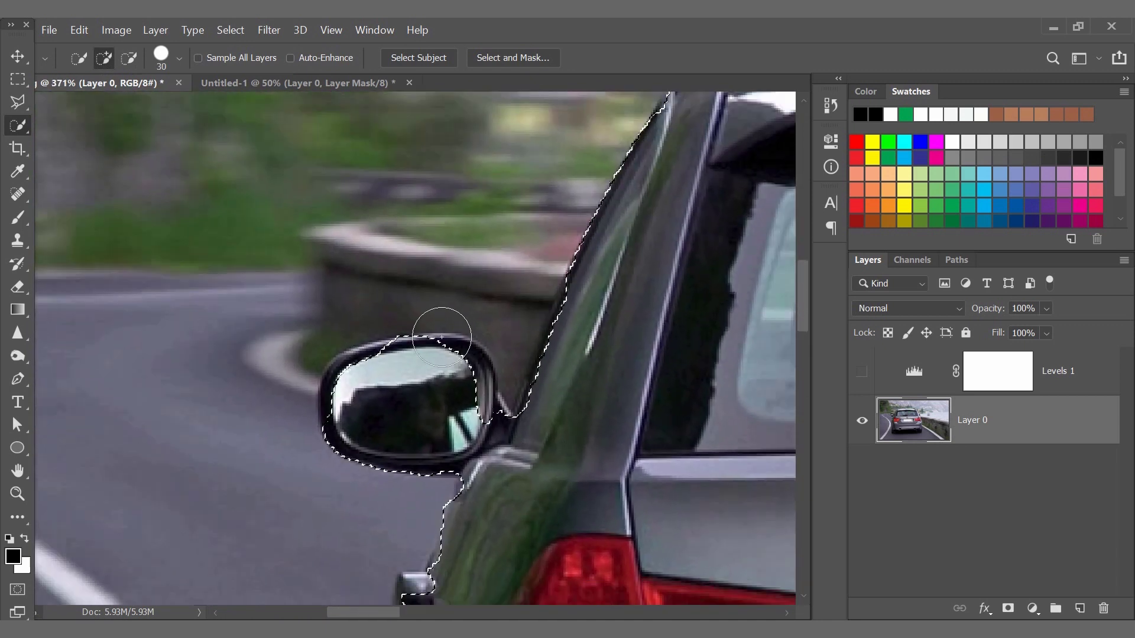
left_click(18, 101)
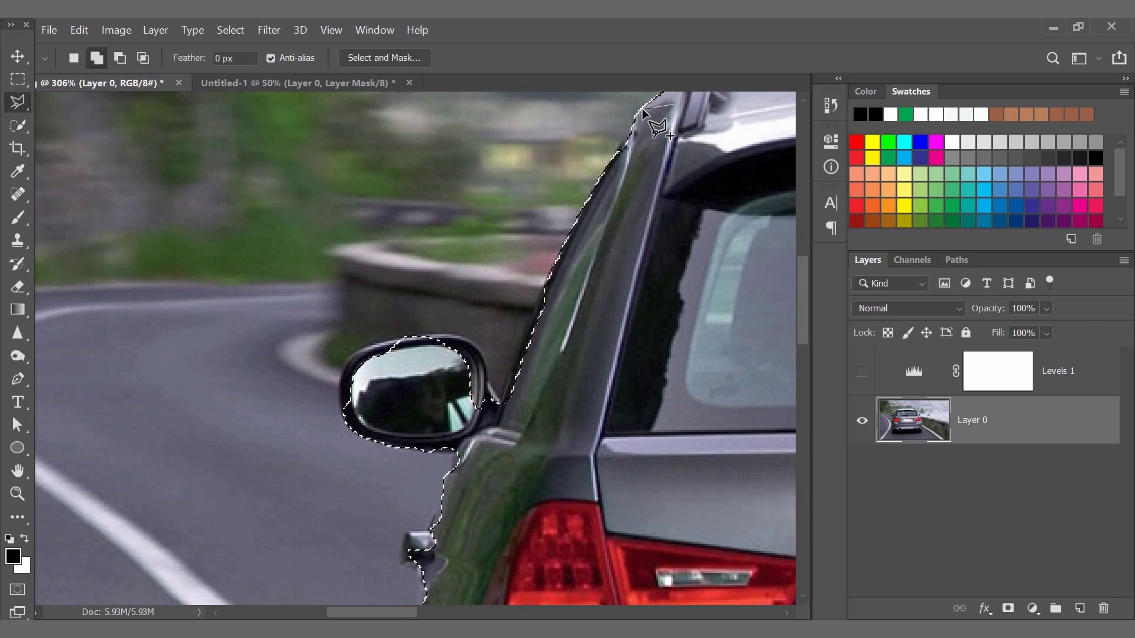
left_click(546, 279)
left_click(489, 382)
left_click(487, 361)
left_click(475, 347)
left_click(458, 338)
left_click(438, 335)
left_click(404, 338)
left_click(364, 347)
left_click(342, 368)
left_click(340, 408)
left_click(345, 416)
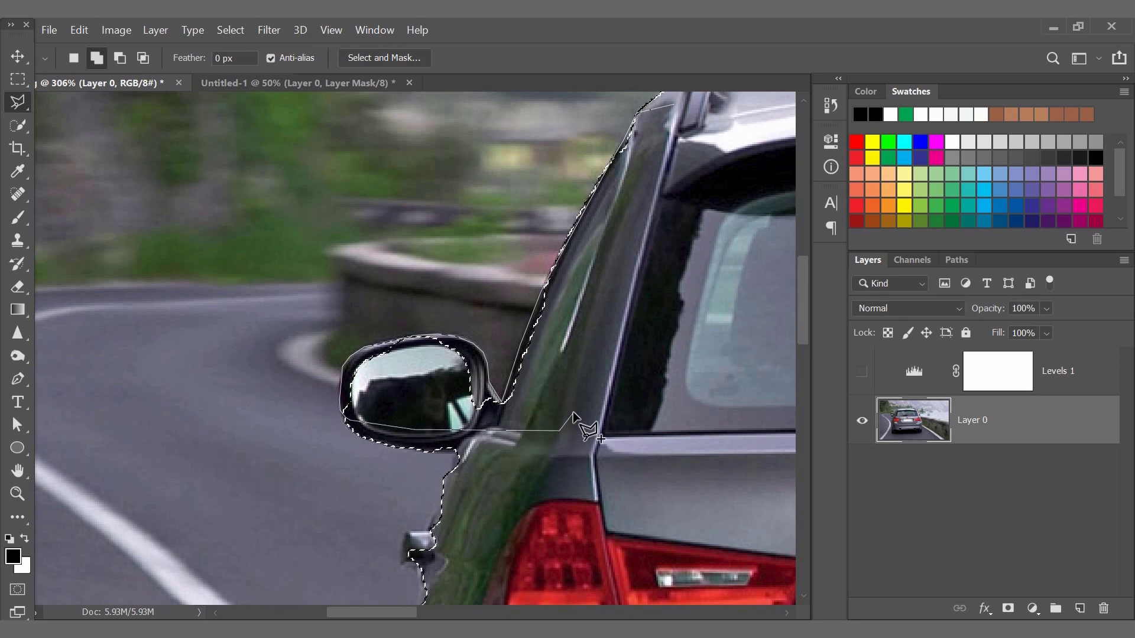
double_click(594, 302)
Add the mirror's underside and the strip of bodywork down to the door handle to the selection
key("space")
left_click_drag(491, 455, 514, 307)
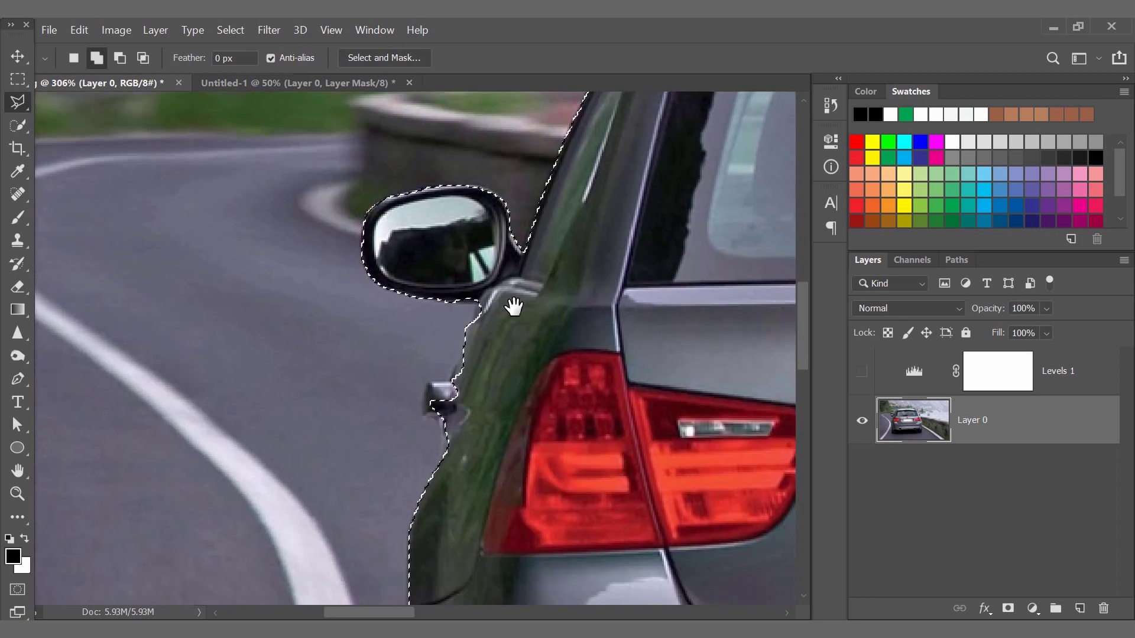
scroll(495, 392, "up", 5)
key("space")
left_click_drag(494, 390, 502, 365)
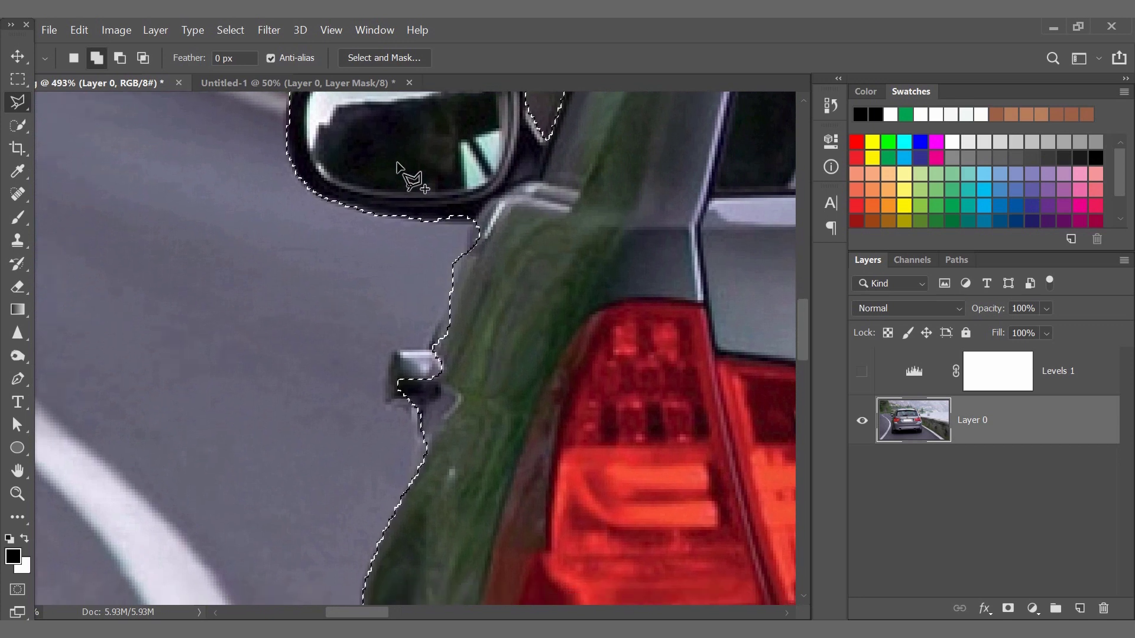
left_click(326, 155)
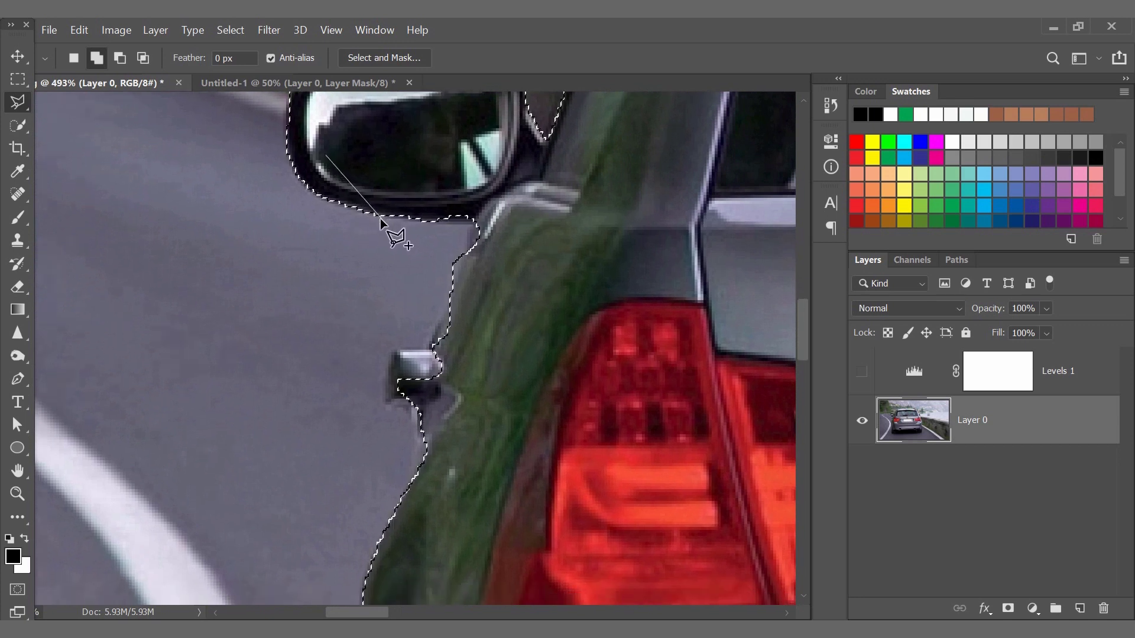
left_click(473, 224)
left_click(451, 278)
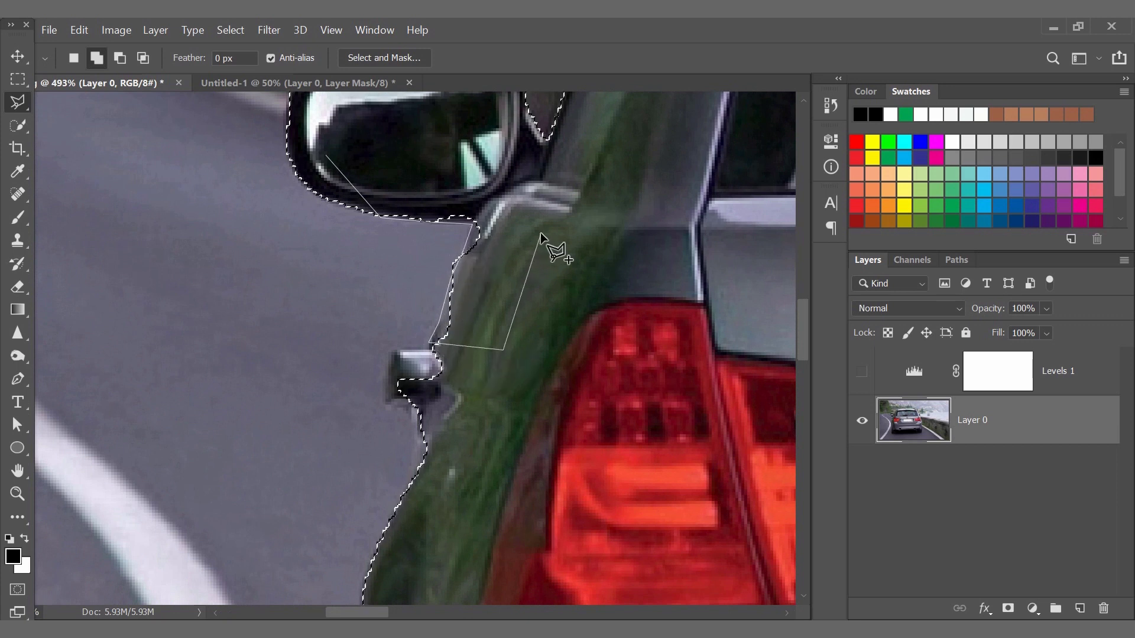
double_click(485, 164)
Outline the protruding door handle with the Polygonal Lasso to add it to the car selection
left_click_drag(496, 416, 554, 274)
left_click(547, 174)
left_click(450, 206)
left_click(443, 230)
left_click(442, 260)
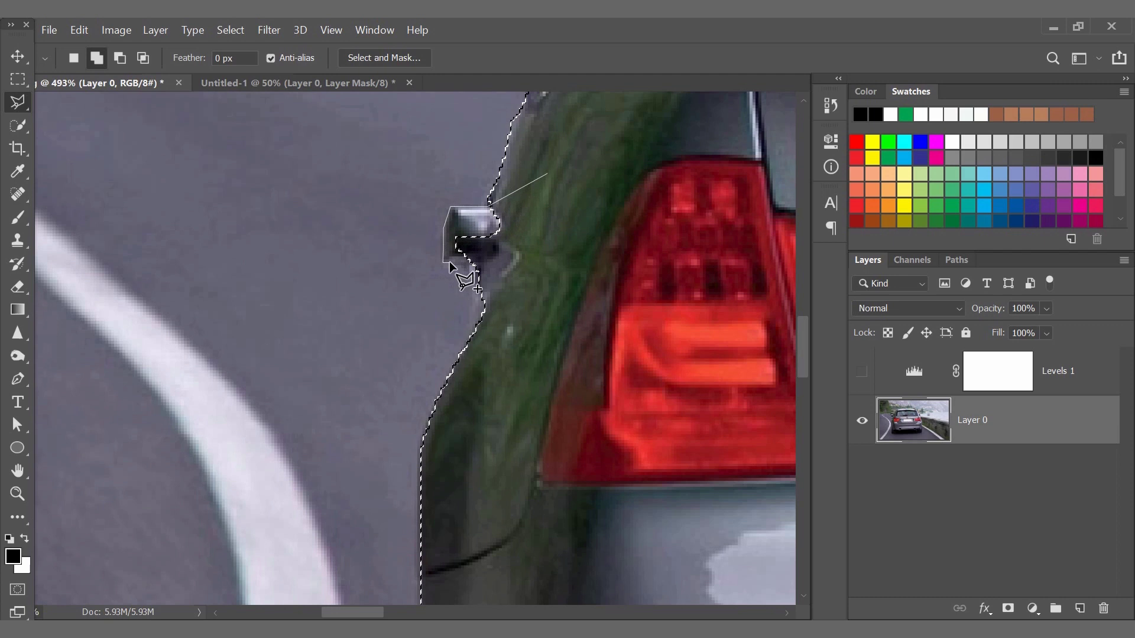
double_click(556, 251)
Show the Levels 1 layer again and invert the selection to cover the surroundings of the car
scroll(575, 260, "down", 3)
scroll(575, 260, "down", 5)
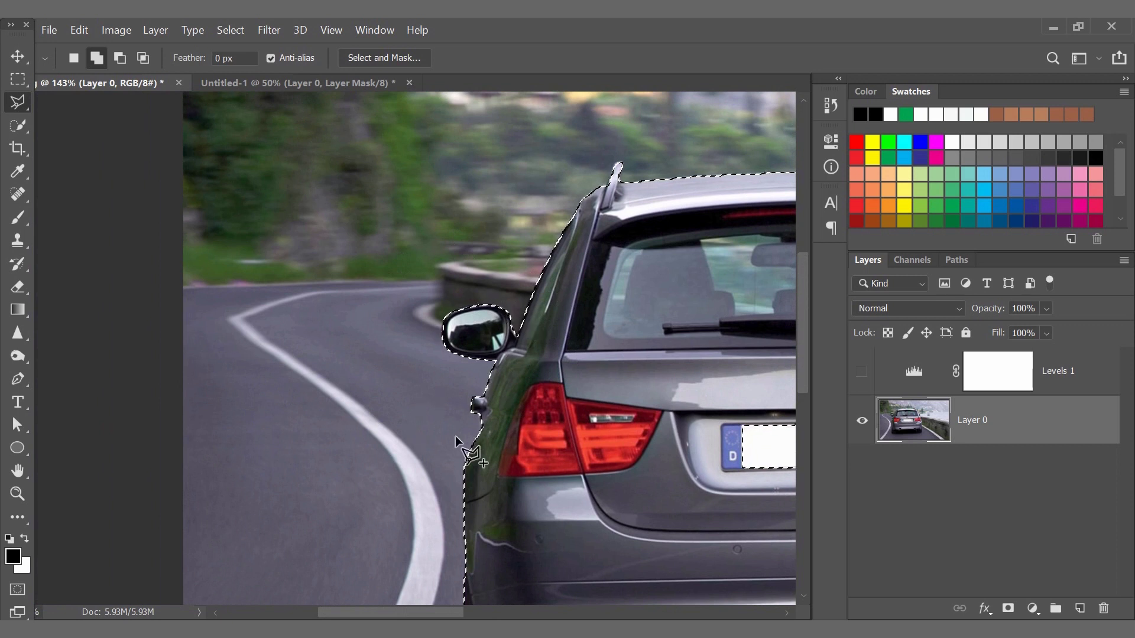
scroll(471, 351, "down", 4)
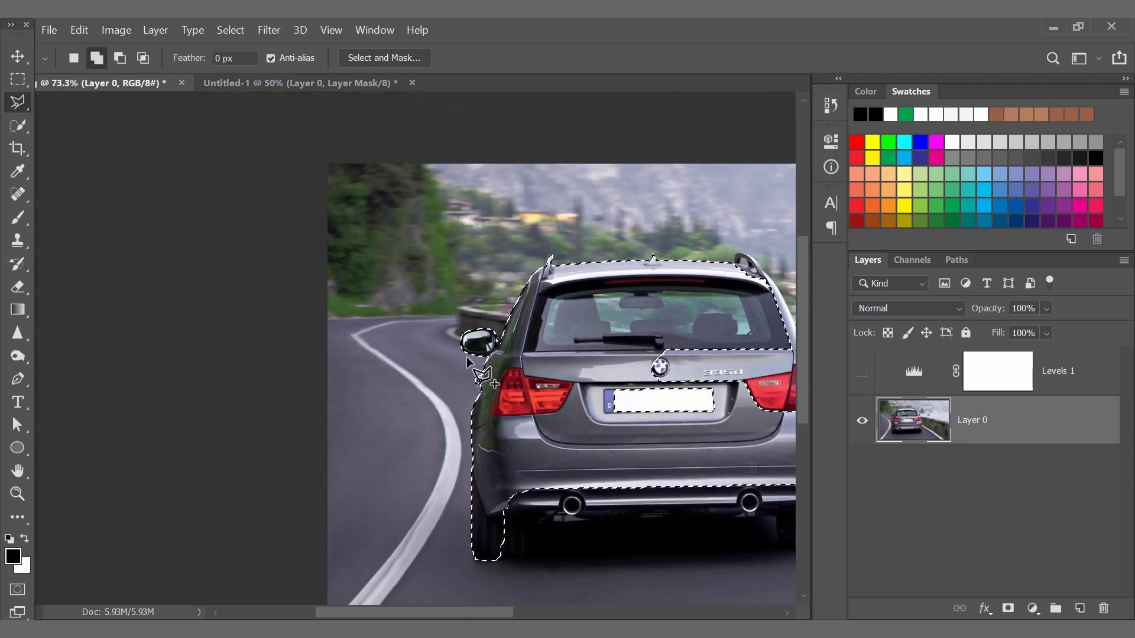
left_click(858, 373)
scroll(452, 361, "up", 4)
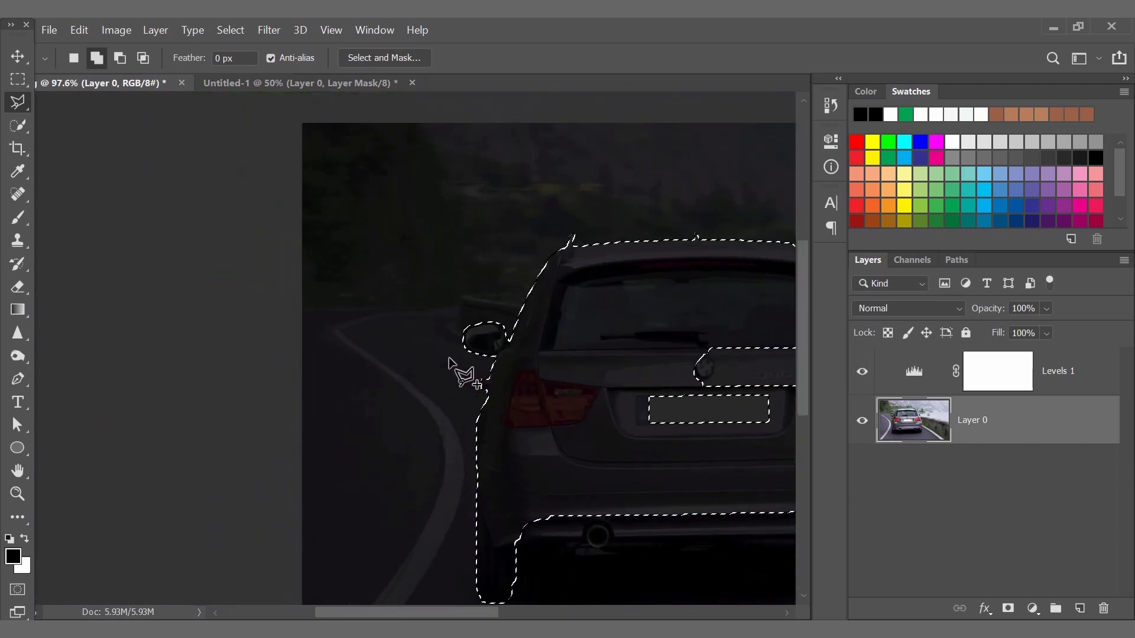
scroll(452, 360, "down", 3)
left_click_drag(590, 400, 464, 346)
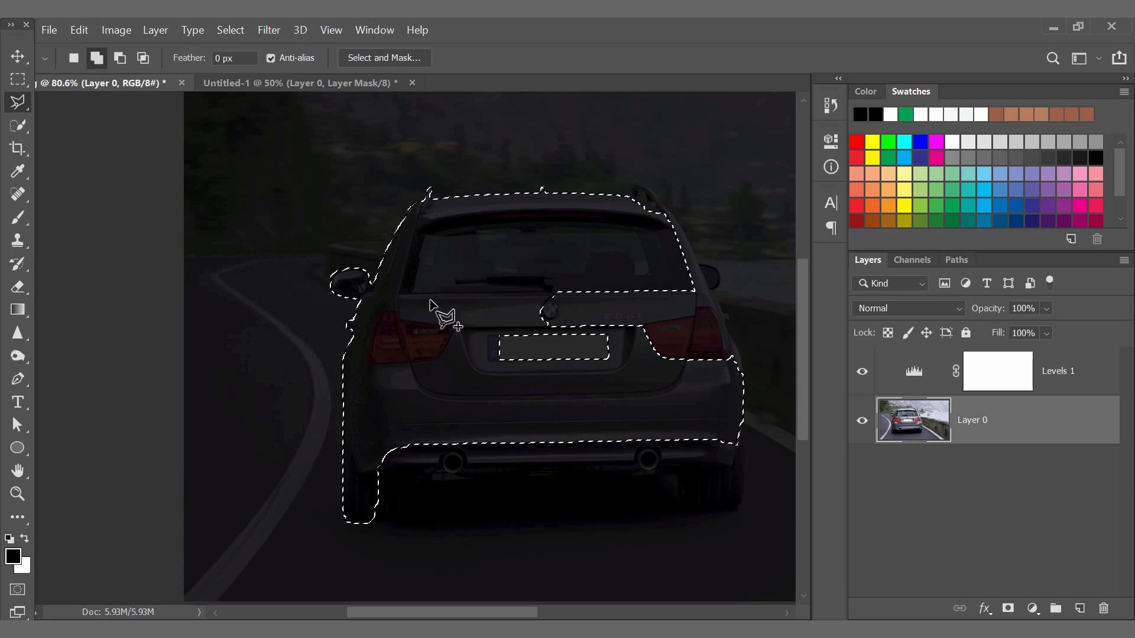
scroll(293, 383, "down", 1)
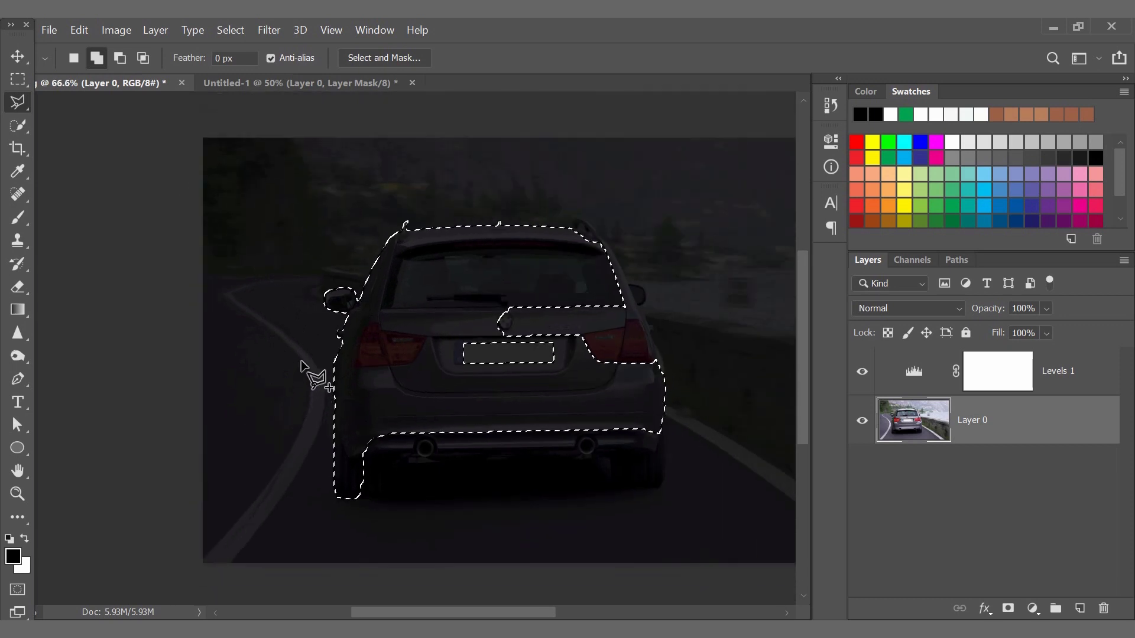
right_click(453, 273)
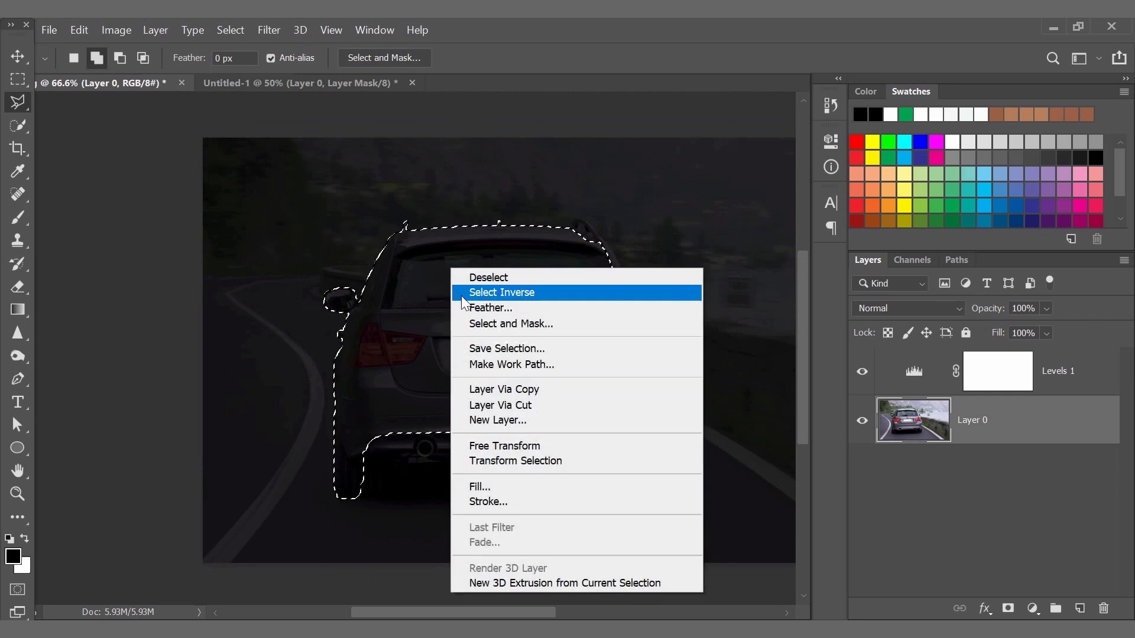
left_click(461, 295)
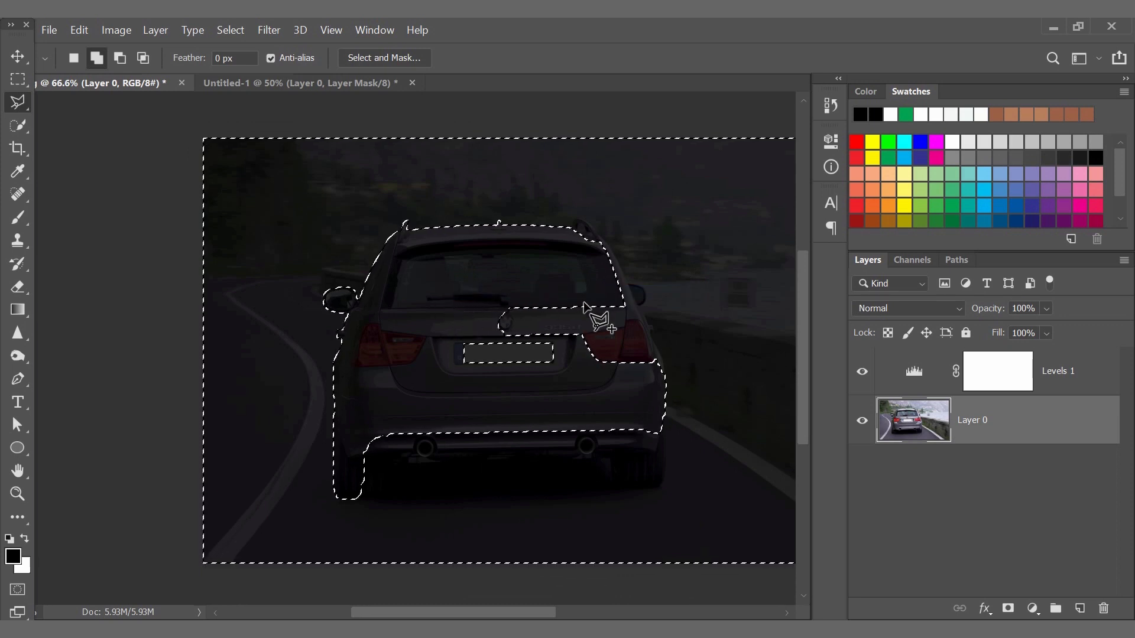
Fill the selected surroundings with black on the Levels 1 mask, and refill them with white
scroll(507, 254, "down", 2)
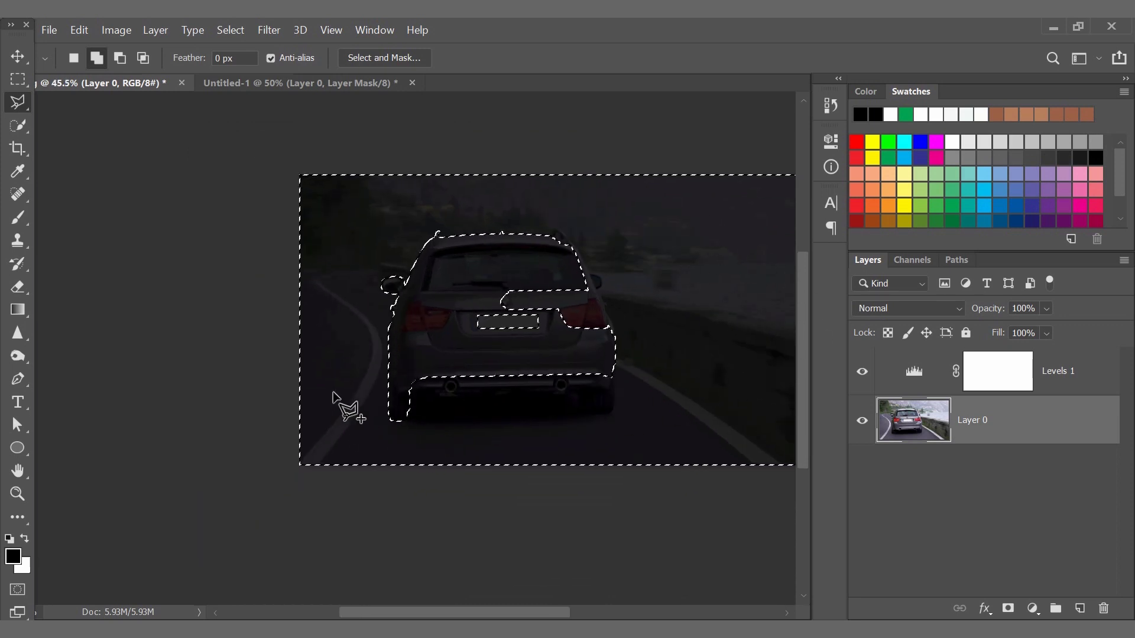
scroll(337, 228, "up", 2)
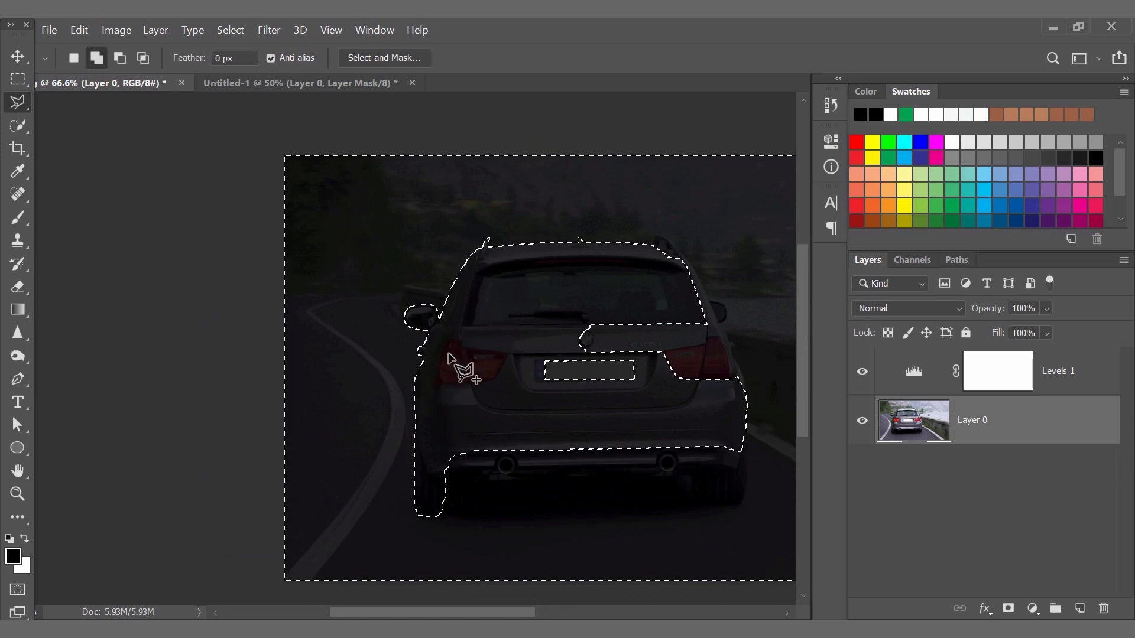
scroll(381, 358, "up", 3)
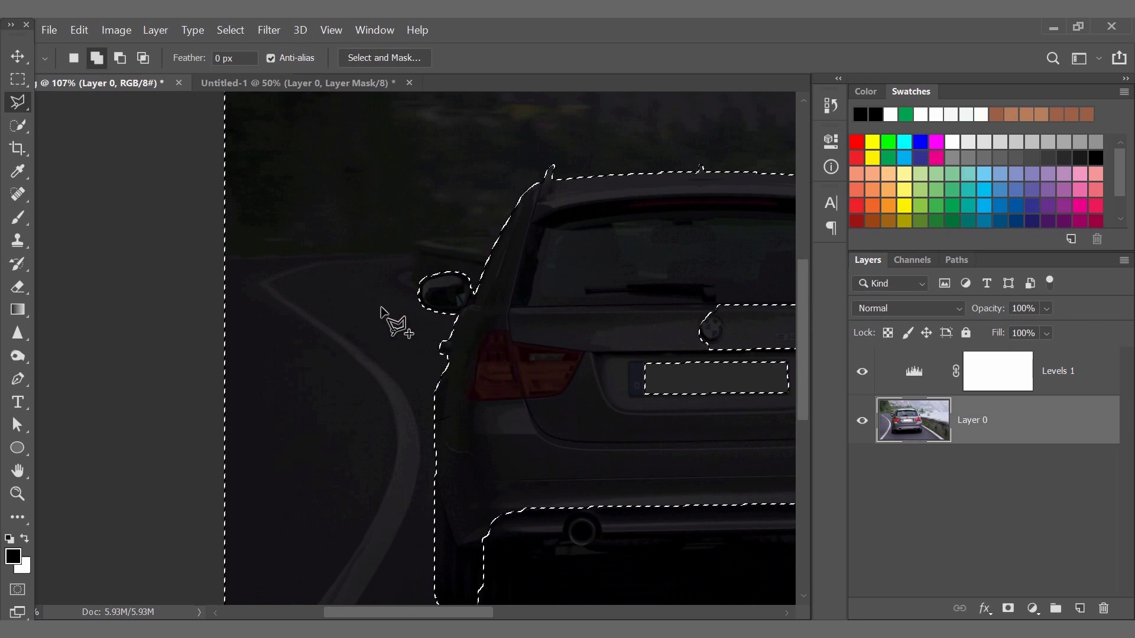
scroll(391, 316, "down", 3)
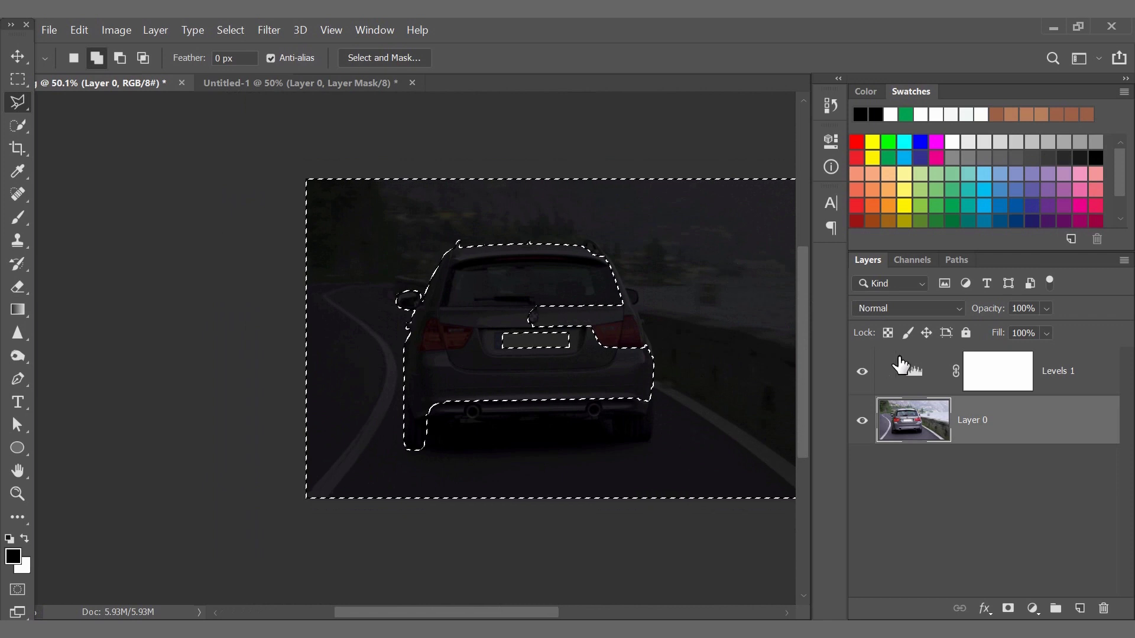
left_click(1007, 383)
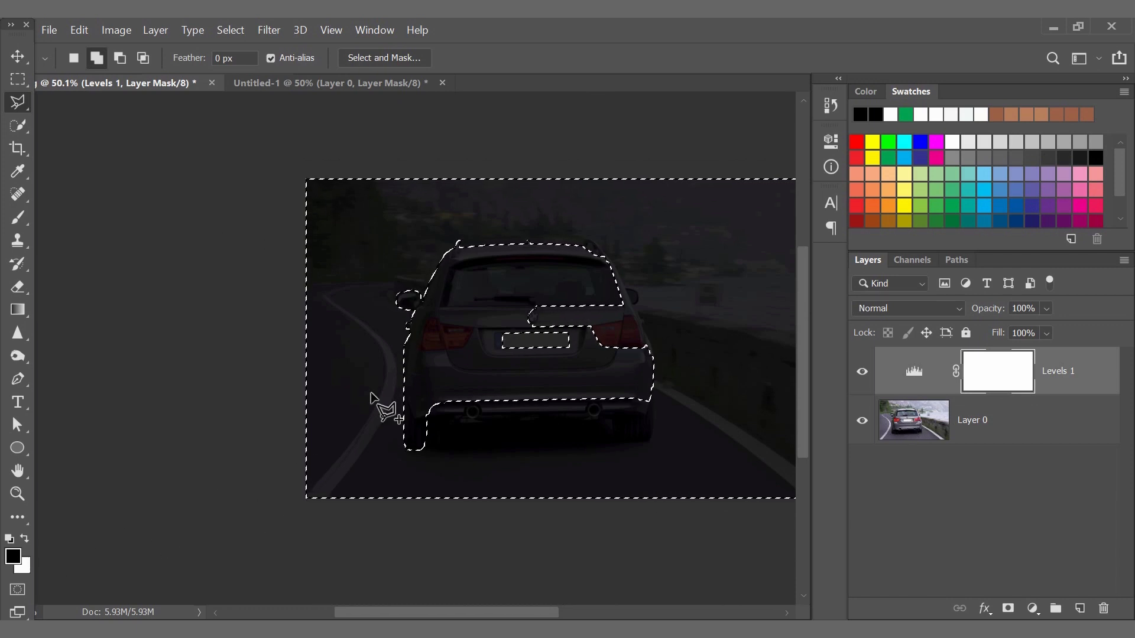
key("alt+BackSpace")
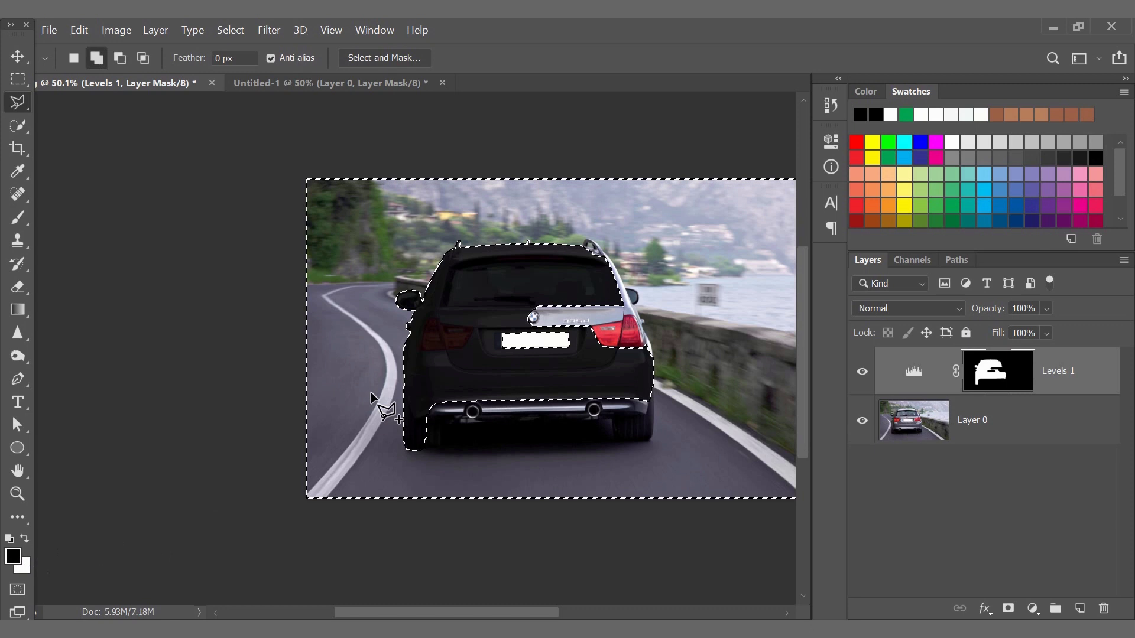
scroll(370, 392, "up", 1)
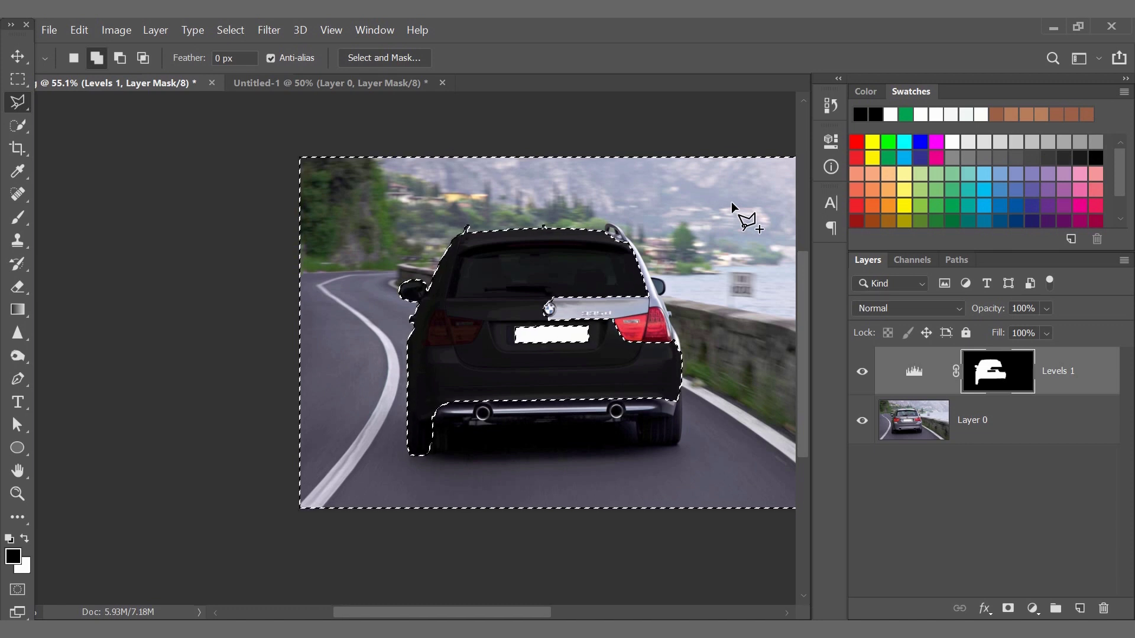
key("ctrl+BackSpace")
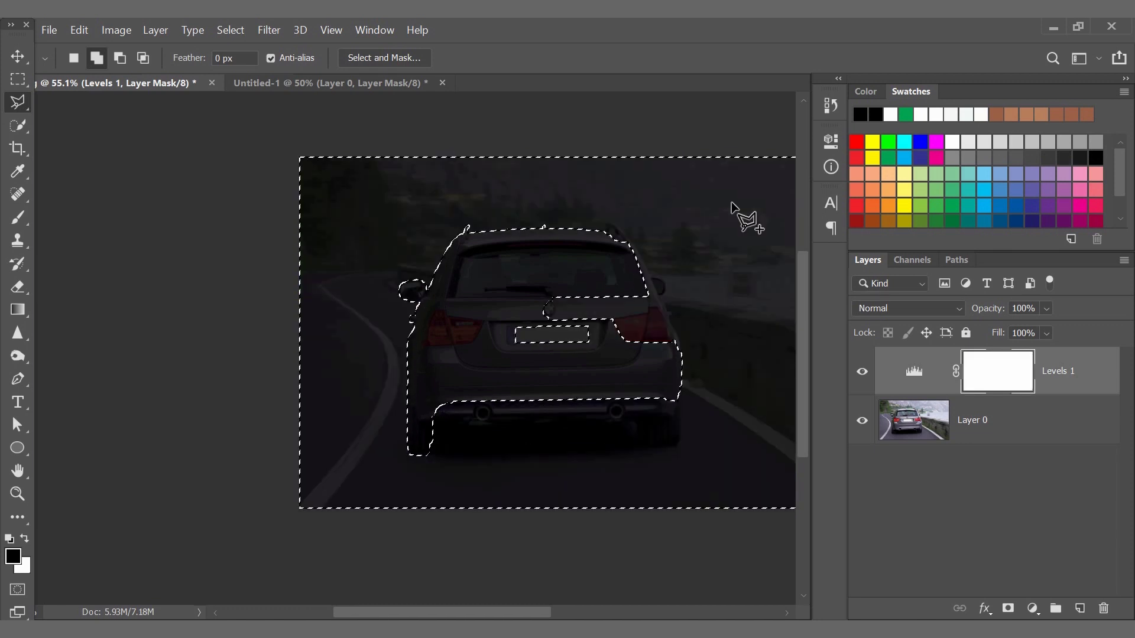
Switch to the Brush tool and choose a soft round tip at 0% hardness
scroll(405, 263, "up", 3)
scroll(405, 263, "up", 1)
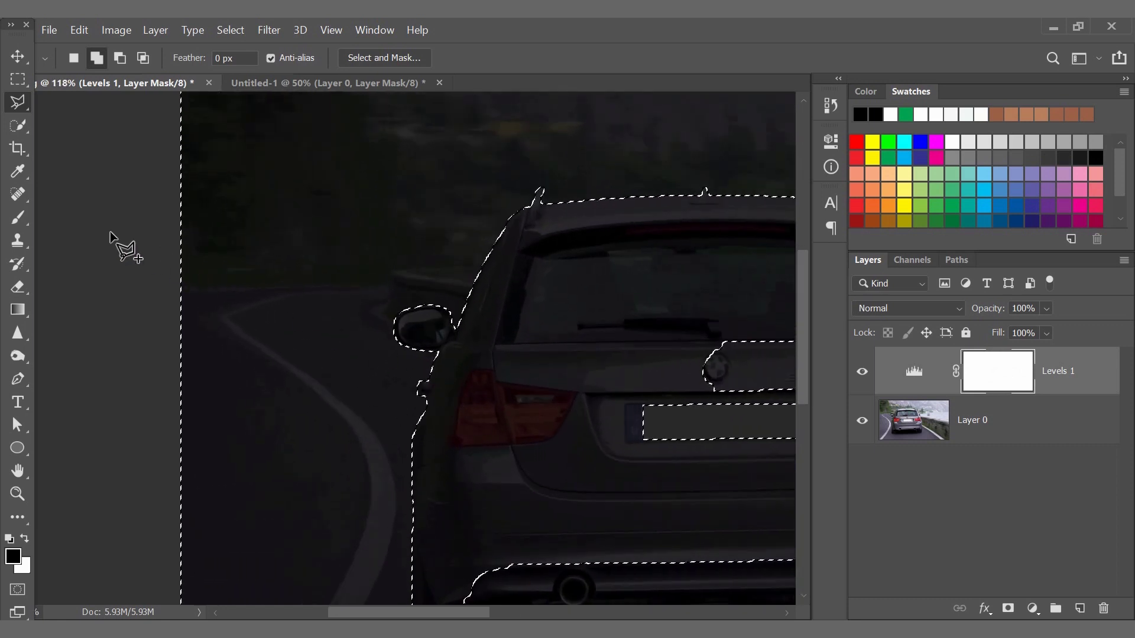
left_click(17, 214)
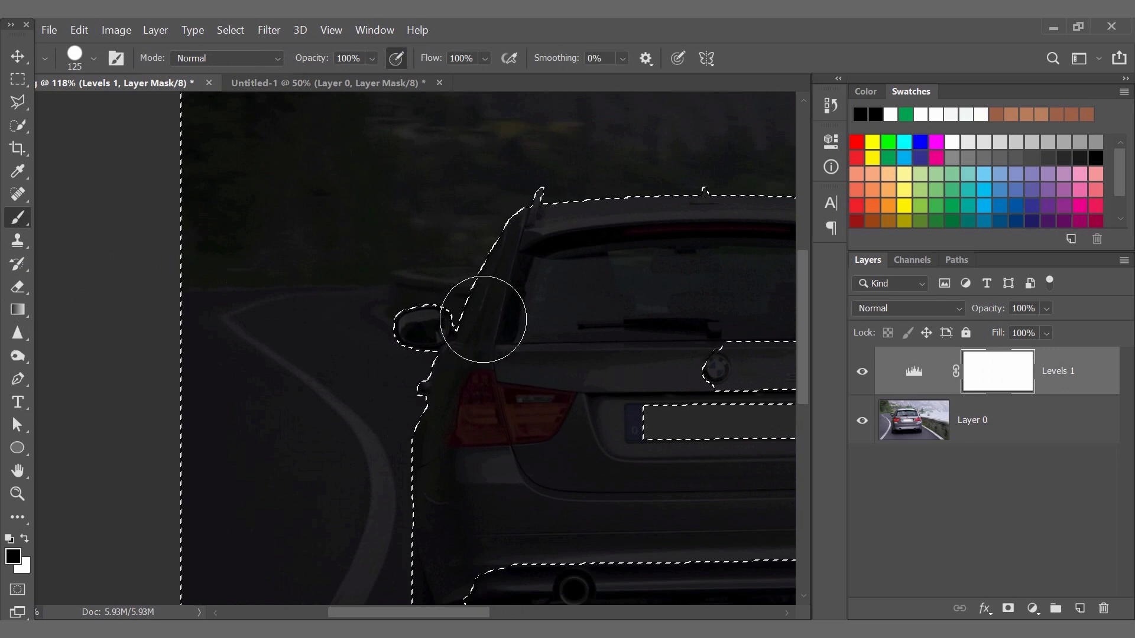
right_click(481, 317)
left_click(549, 305)
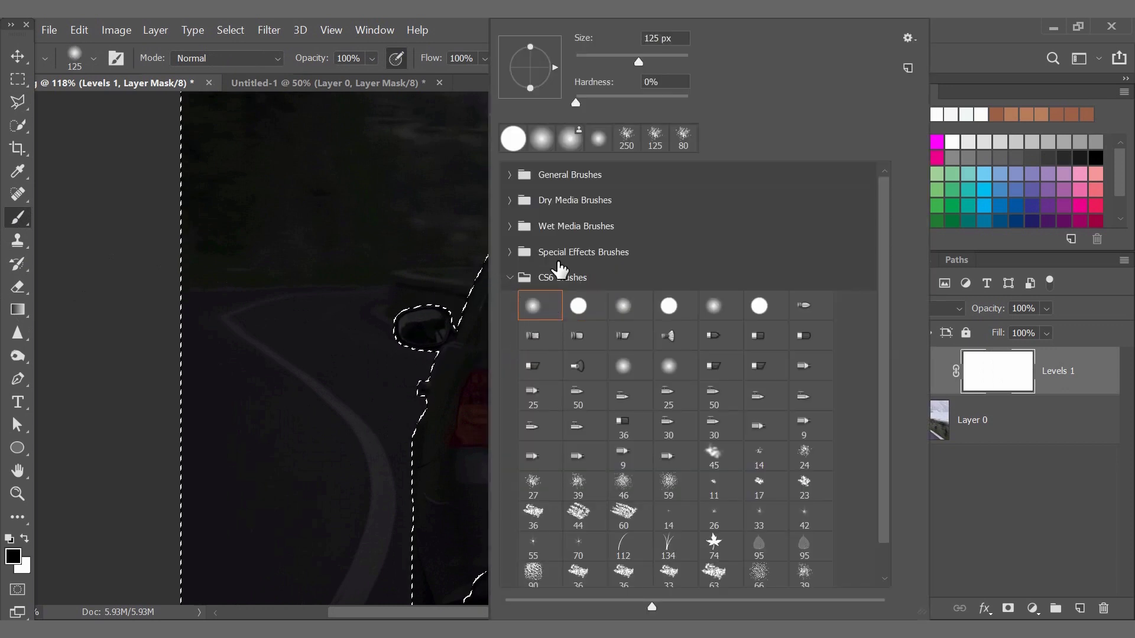
left_click(471, 19)
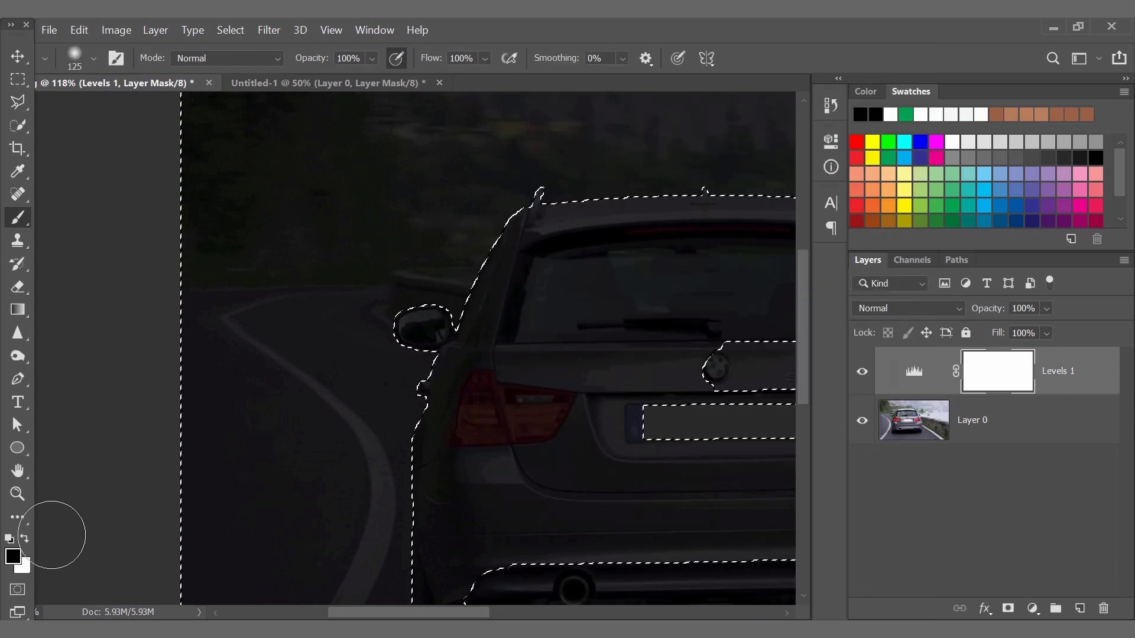
Try painting black with a 150 px brush over the scenery beside the car on the Levels 1 mask, and undo the stroke
scroll(248, 302, "down", 3)
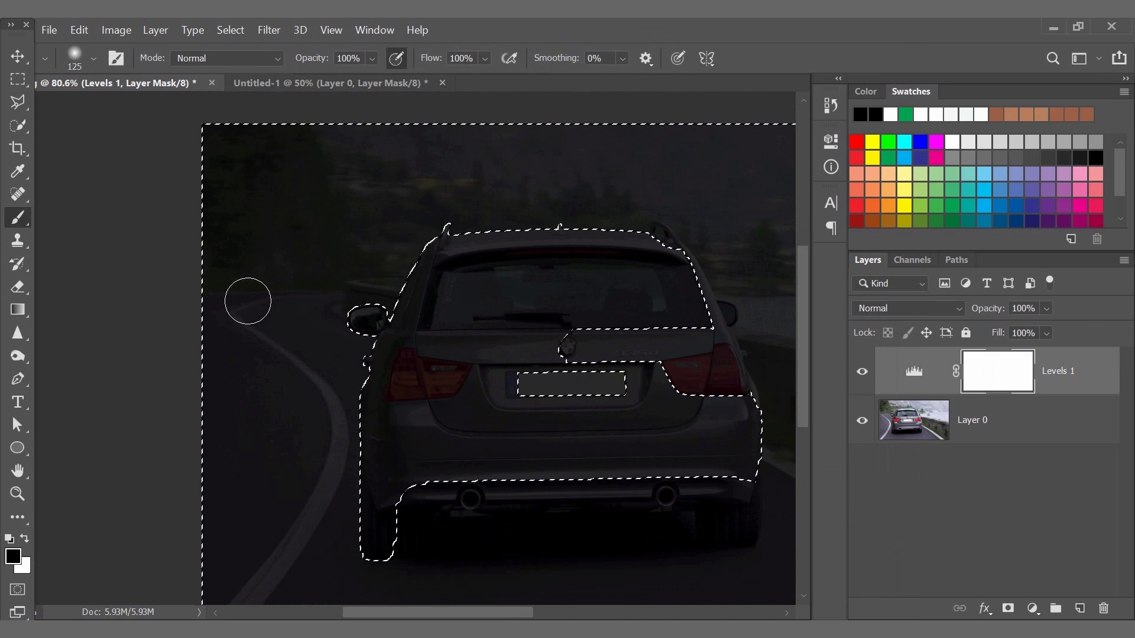
key("bracketright")
key("bracketright")
scroll(248, 302, "down", 2)
scroll(247, 301, "down", 1)
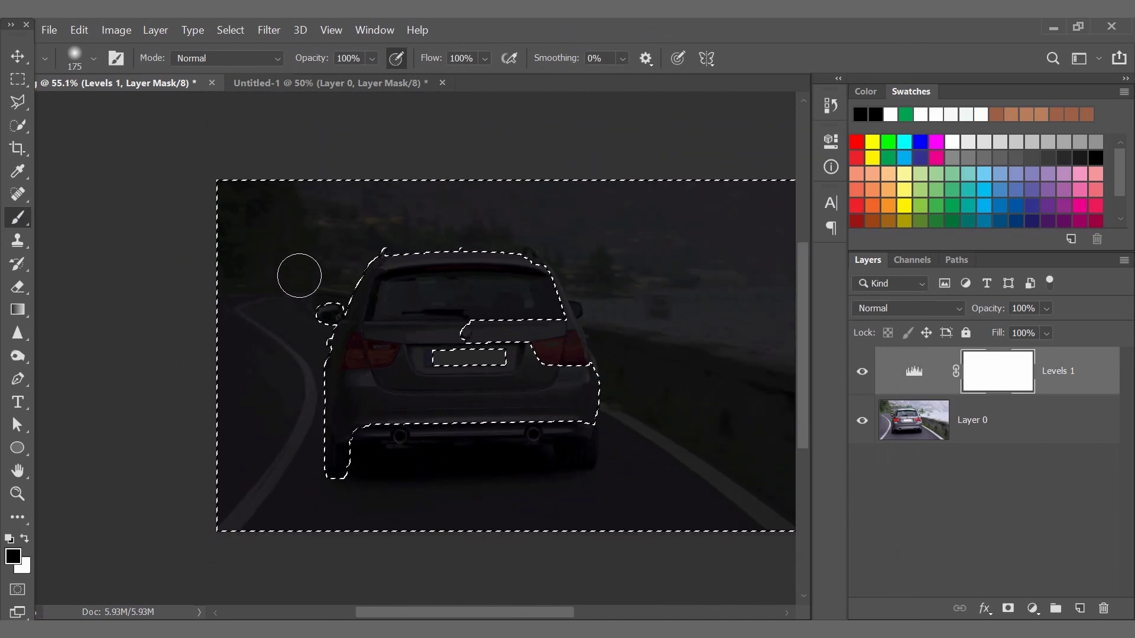
key("bracketleft")
mouse_move(441, 358)
left_mouse_down()
mouse_move(474, 353)
mouse_move(489, 377)
mouse_move(508, 319)
mouse_move(556, 370)
mouse_move(525, 322)
mouse_move(588, 365)
mouse_move(628, 304)
mouse_move(638, 358)
mouse_move(751, 300)
mouse_move(563, 297)
mouse_move(589, 257)
mouse_move(650, 332)
mouse_move(709, 358)
mouse_move(629, 375)
mouse_move(660, 391)
mouse_move(609, 414)
left_mouse_up()
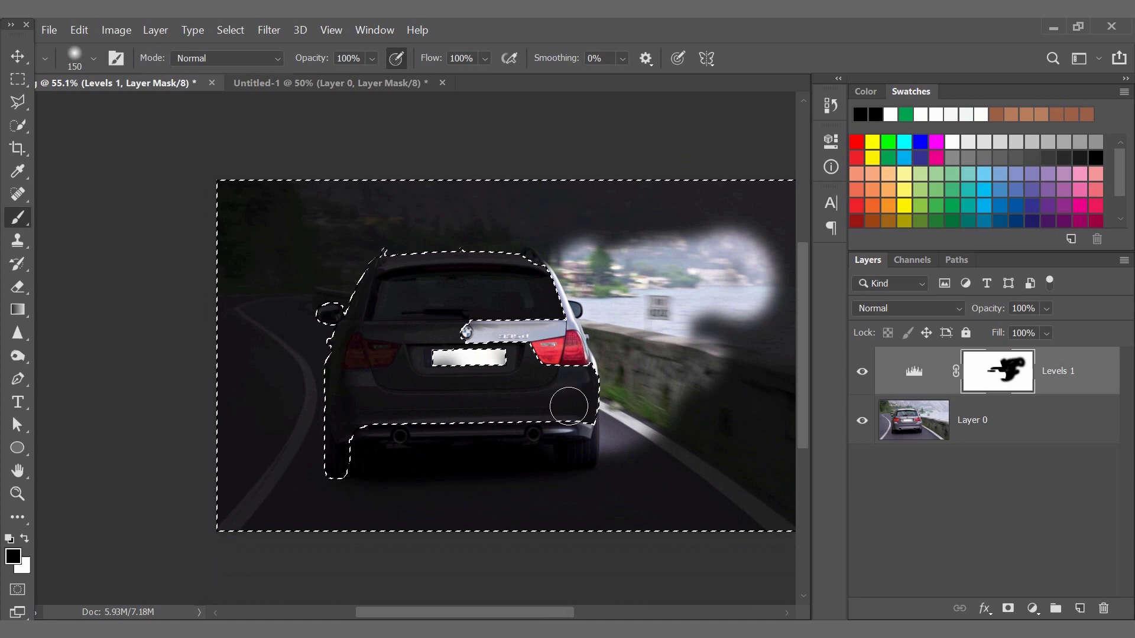
key("ctrl+z")
Paint a soft black glow on the Levels 1 mask over the road beside the car's left mirror, and reduce the brush to 175 px
scroll(241, 309, "up", 3)
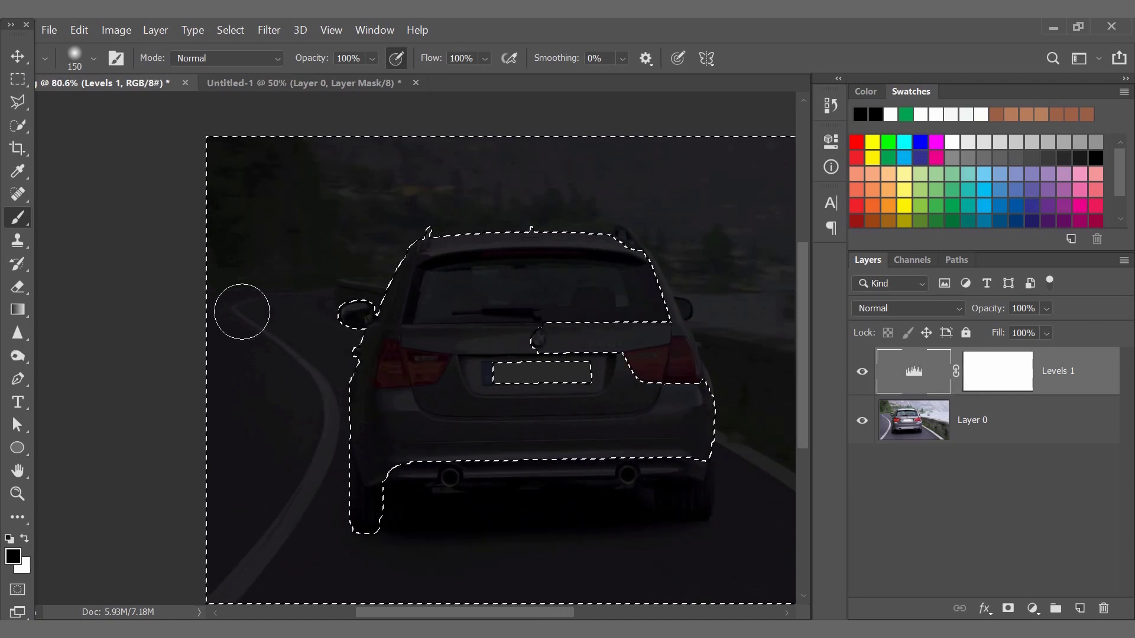
left_click(1004, 374)
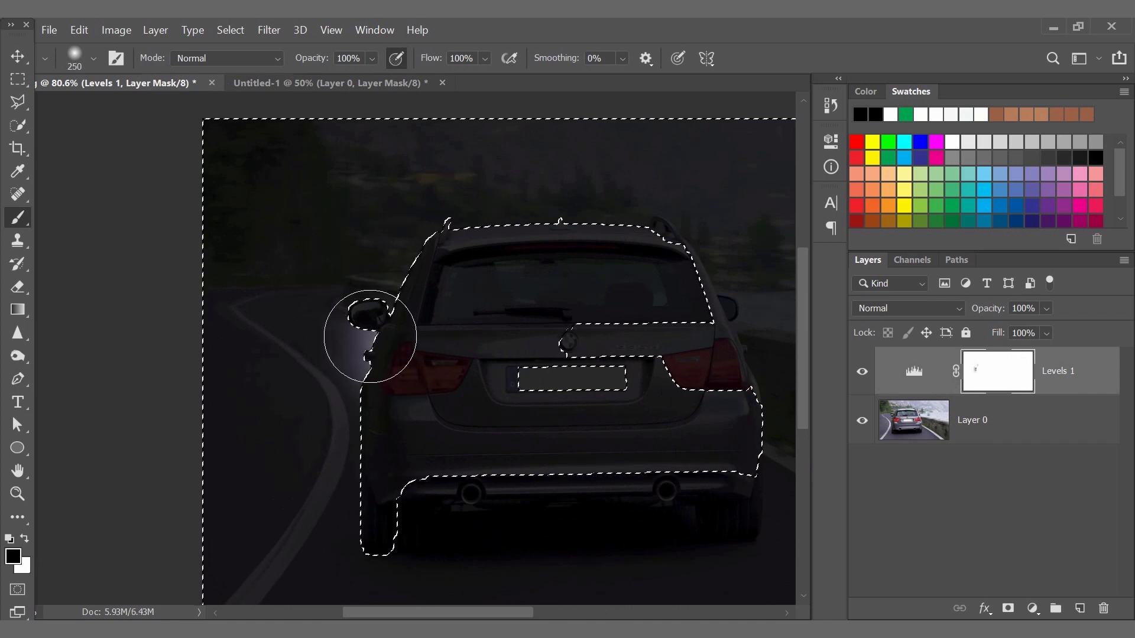
left_click_drag(370, 336, 358, 342)
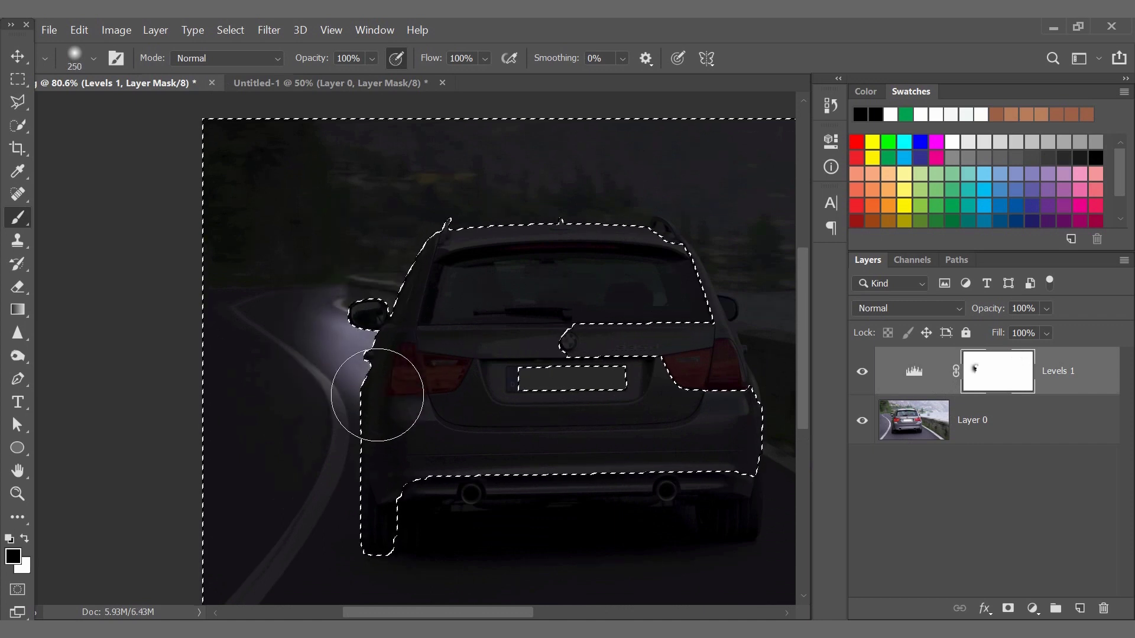
key("bracketleft")
key("bracketright")
key("bracketright")
left_click_drag(357, 342, 327, 343)
key("bracketleft")
key("bracketleft")
key("bracketleft")
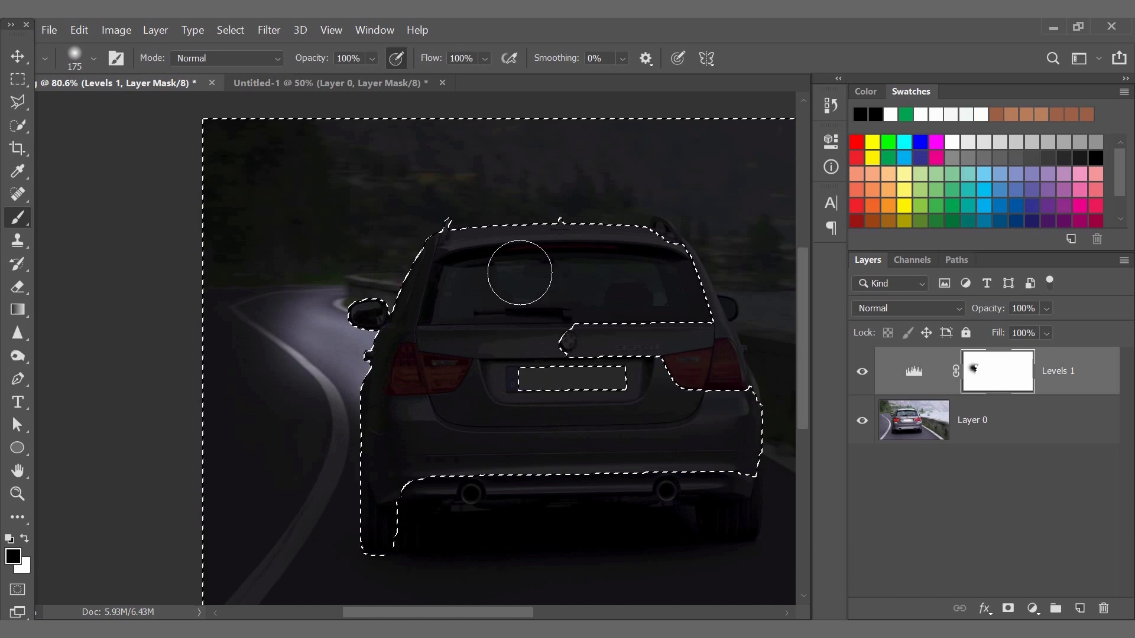
Deselect the selected surroundings of the car and view the whole photo
left_click(234, 32)
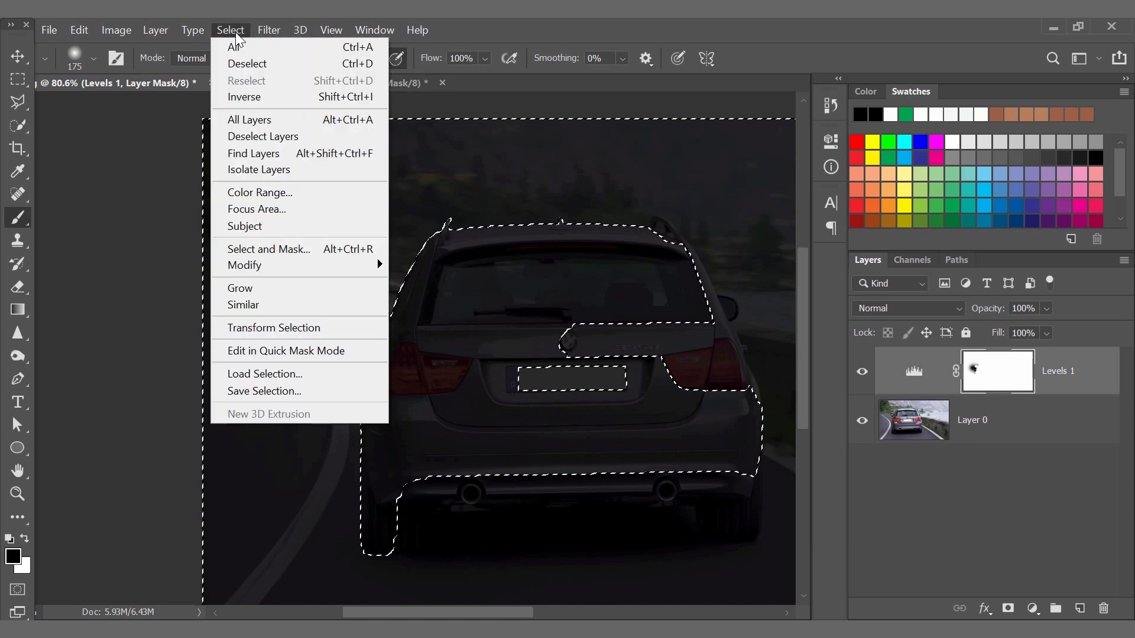
left_click(278, 70)
scroll(246, 370, "down", 5)
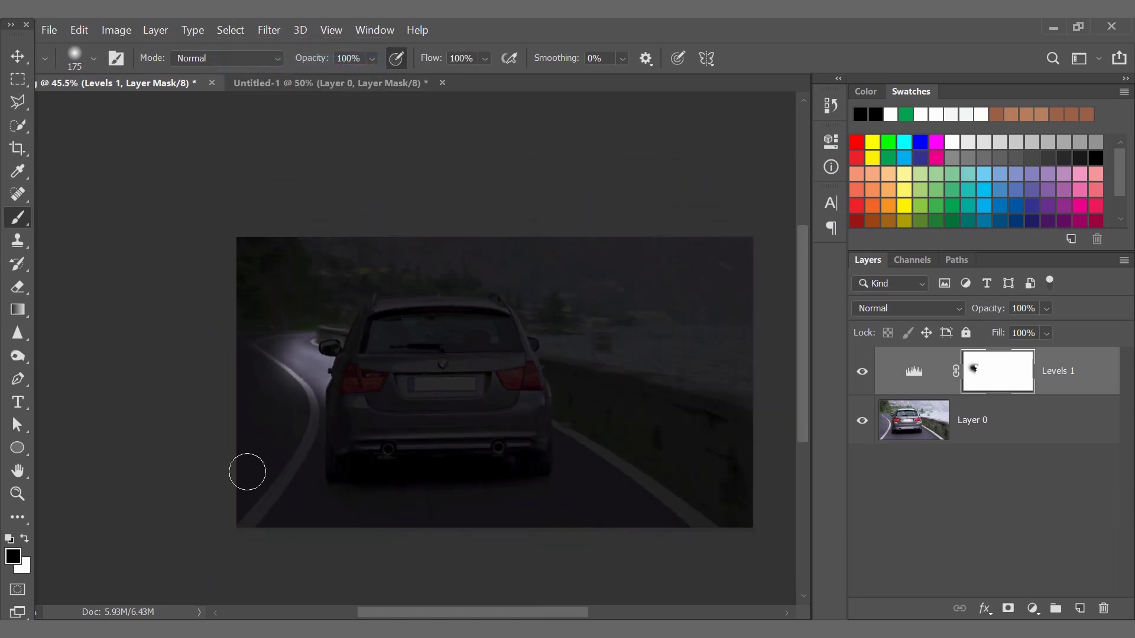
scroll(246, 467, "up", 5)
scroll(249, 461, "down", 4)
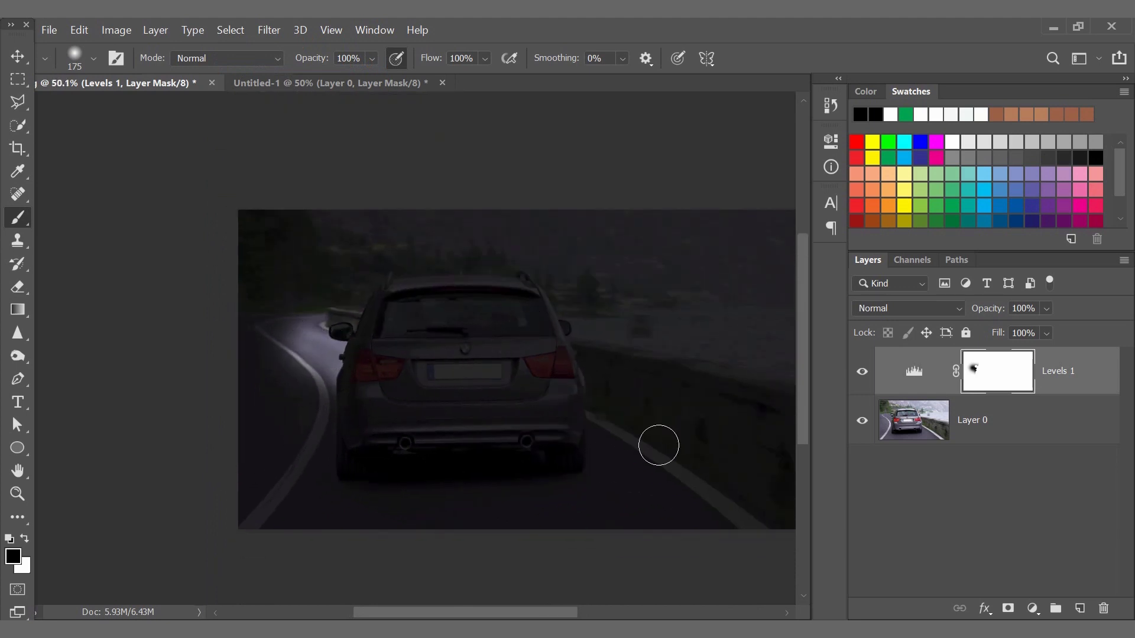
Dab black over each taillight on the Levels 1 mask with the 175 px soft brush
key("v")
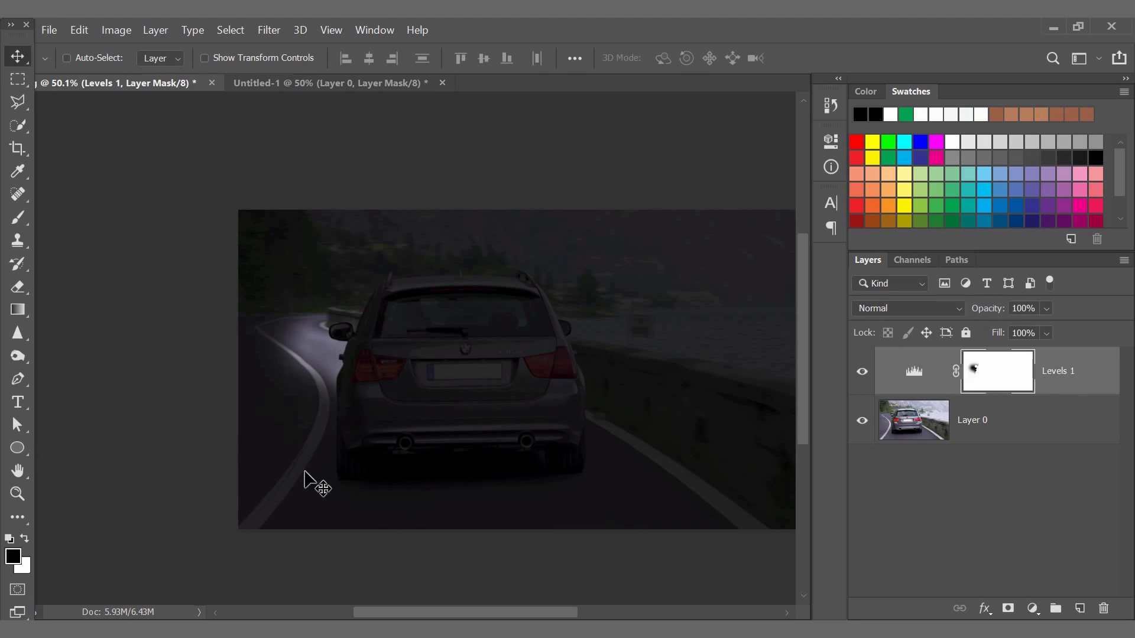
scroll(431, 375, "up", 3)
scroll(432, 375, "down", 2)
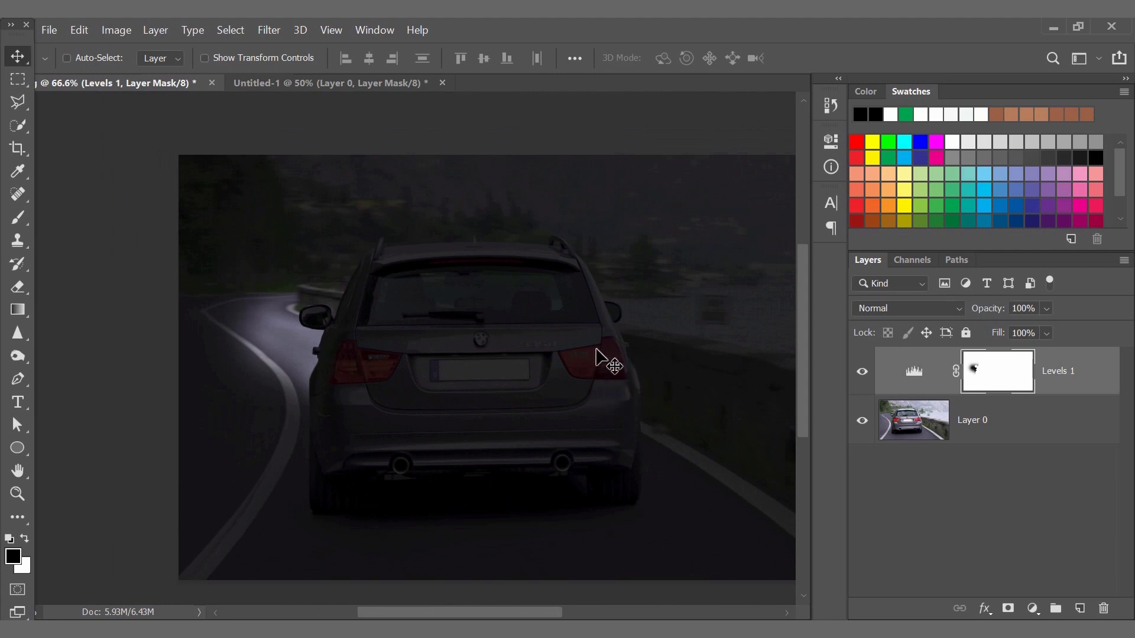
scroll(397, 348, "up", 1)
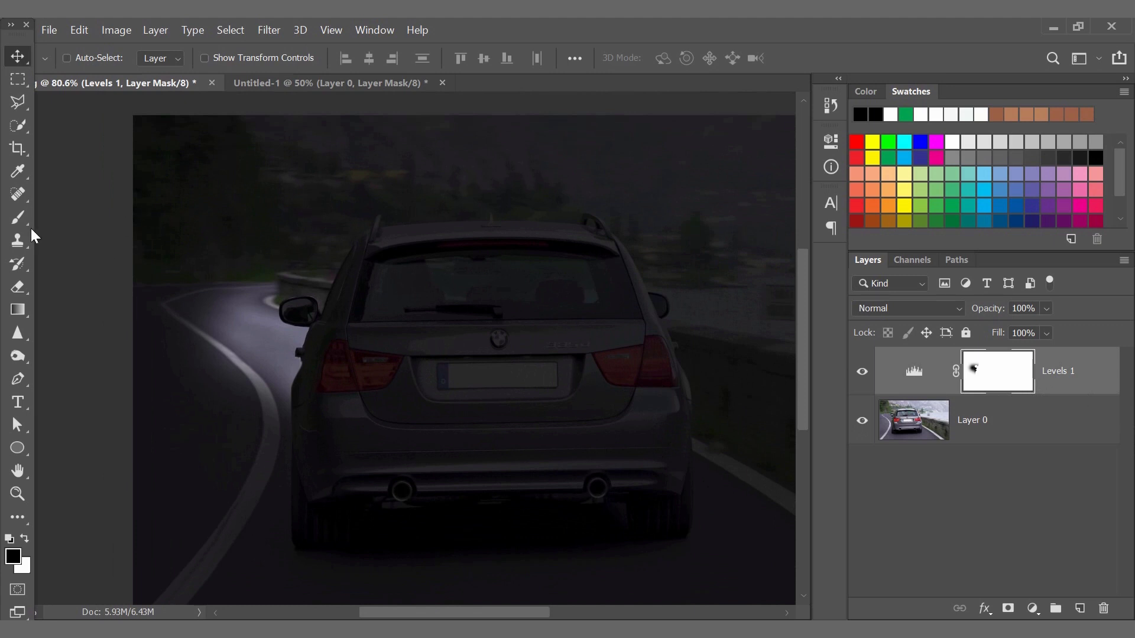
left_click(18, 217)
left_click(100, 219)
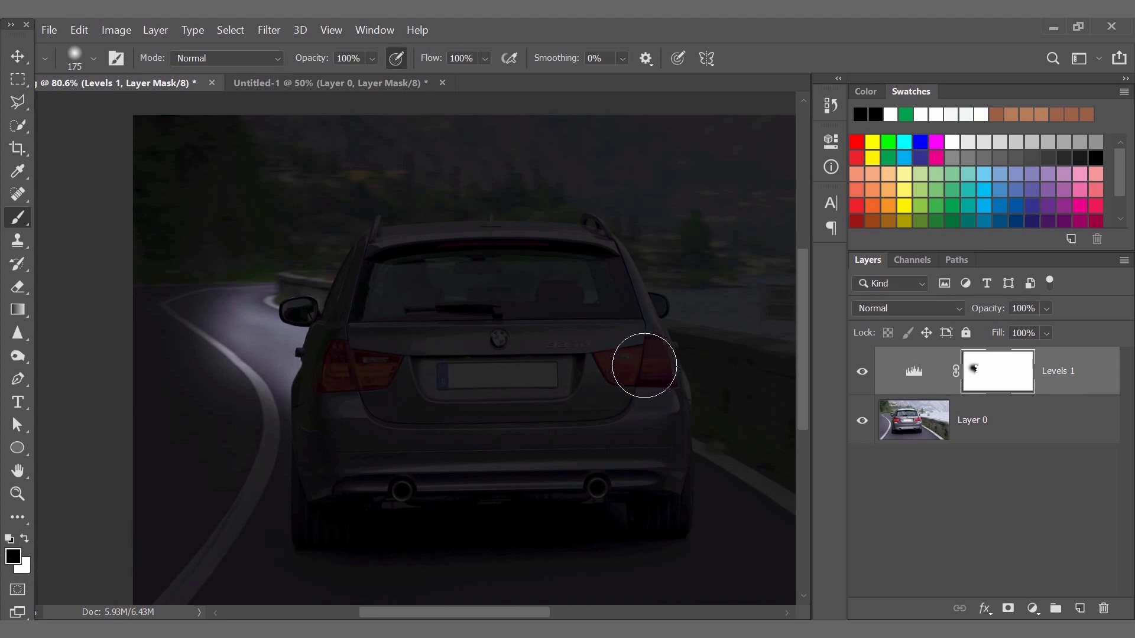
left_click(637, 363)
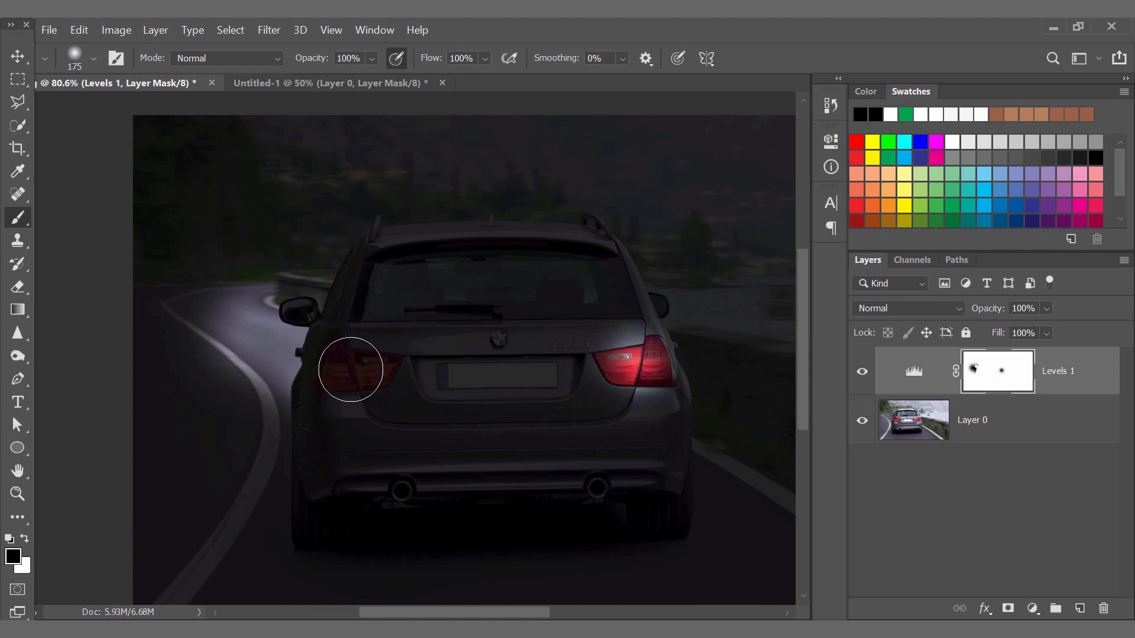
left_click(356, 371)
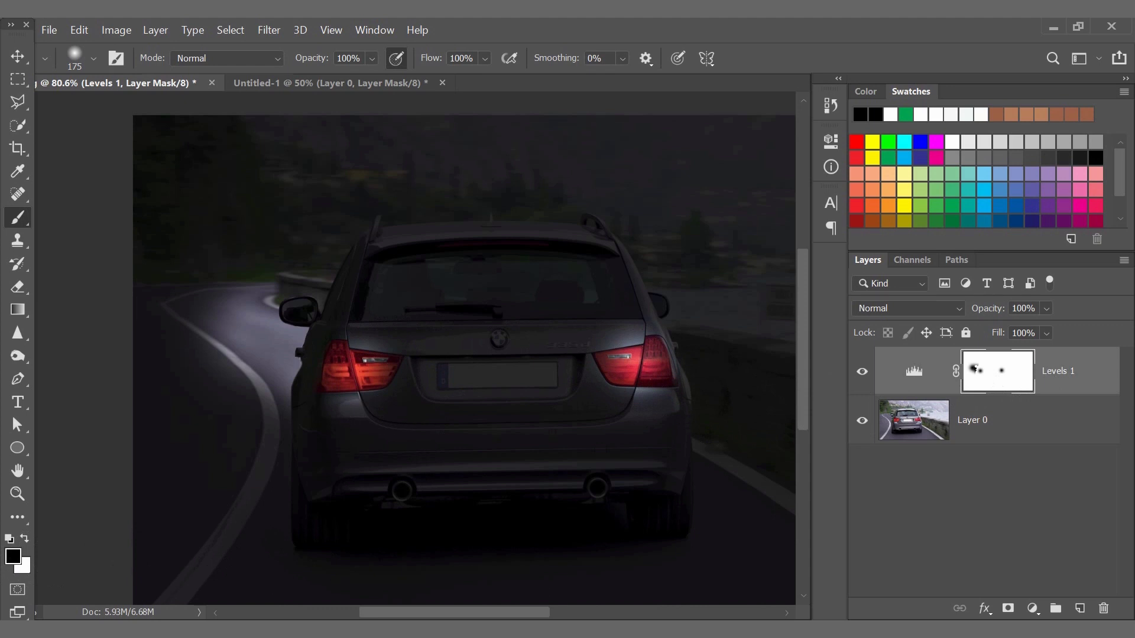
scroll(537, 486, "down", 2)
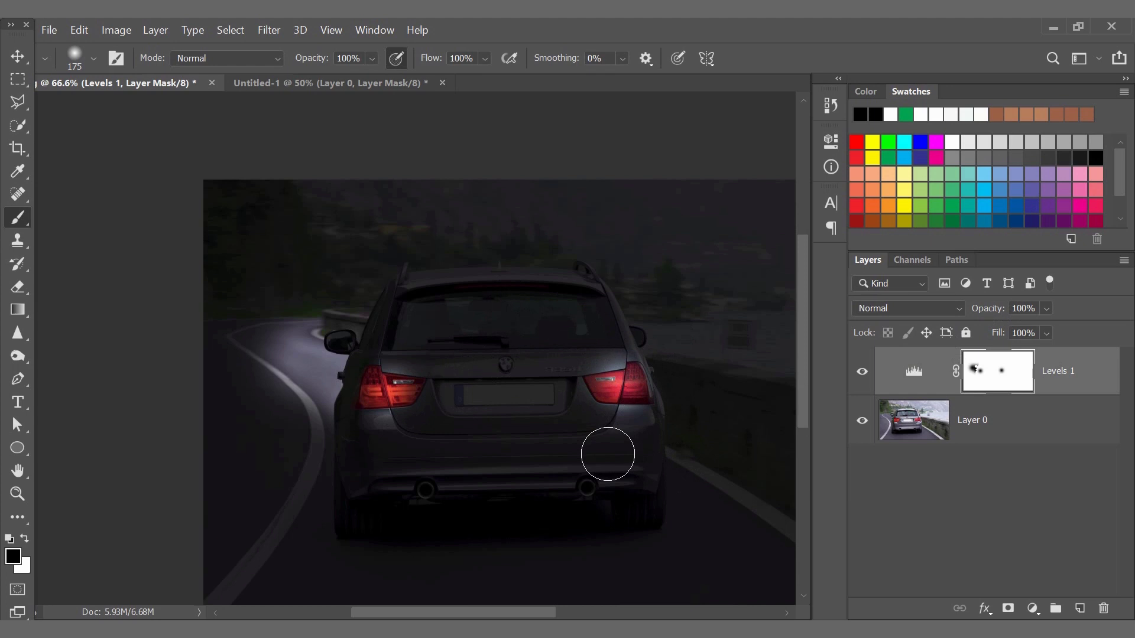
left_click(1032, 609)
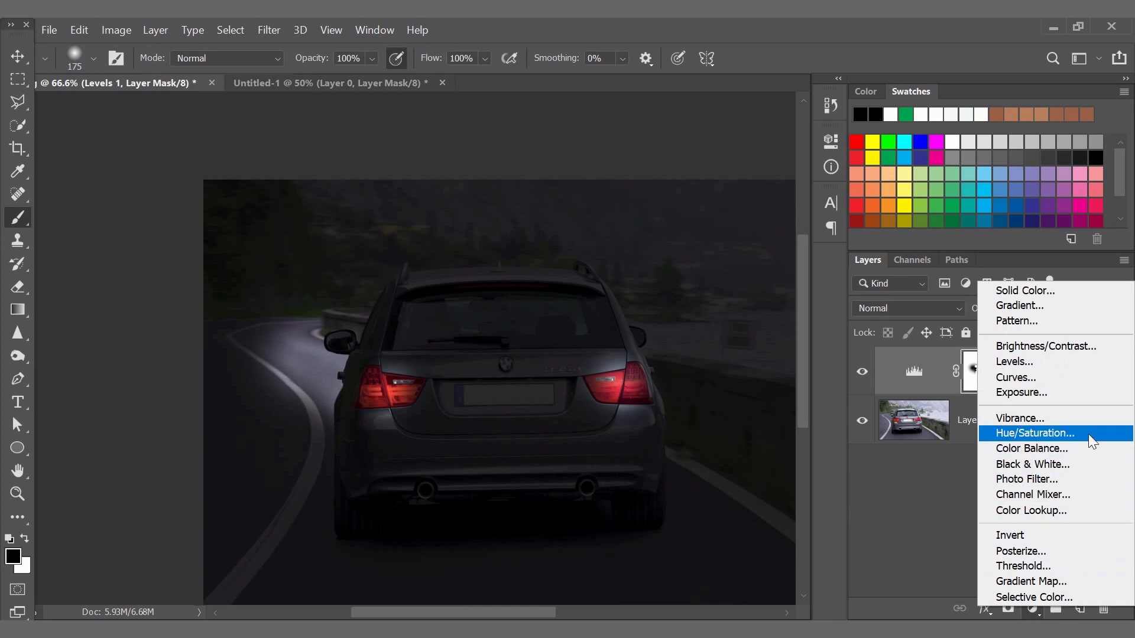
left_click(1038, 609)
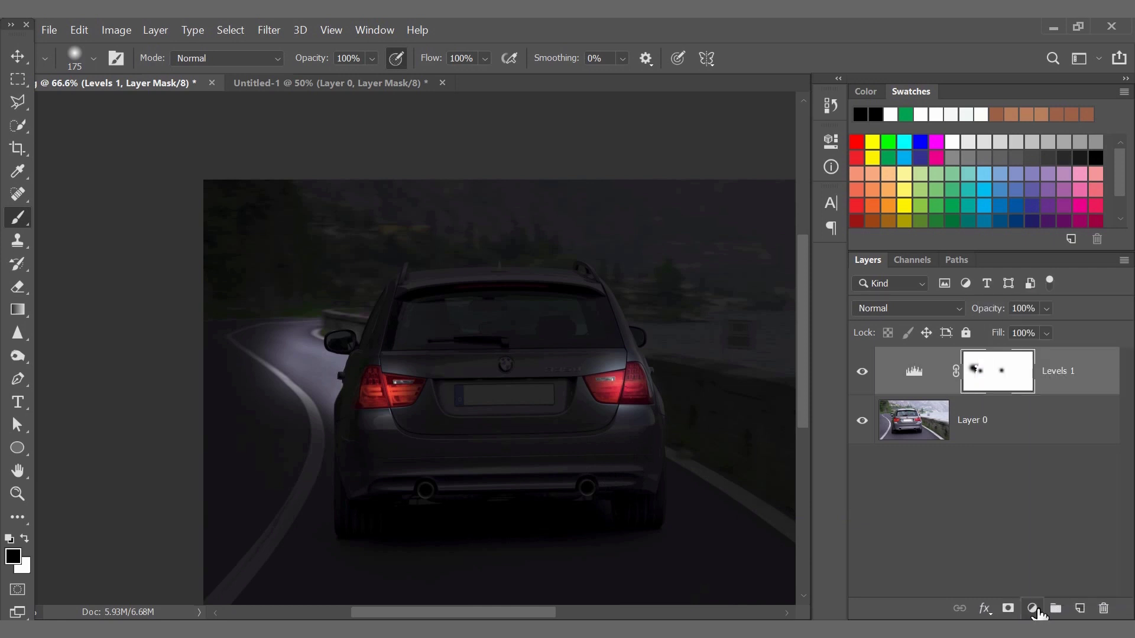
left_click(119, 29)
mouse_move(161, 79)
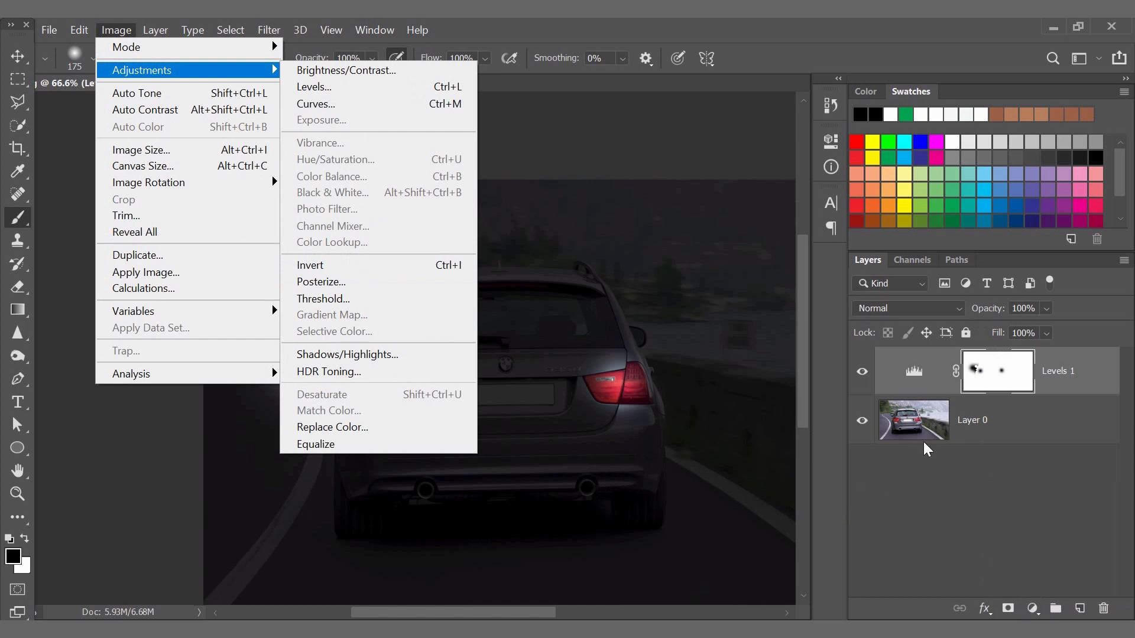
Add a Hue/Saturation adjustment layer with Colorize enabled and saturation set to 100
left_click(1032, 609)
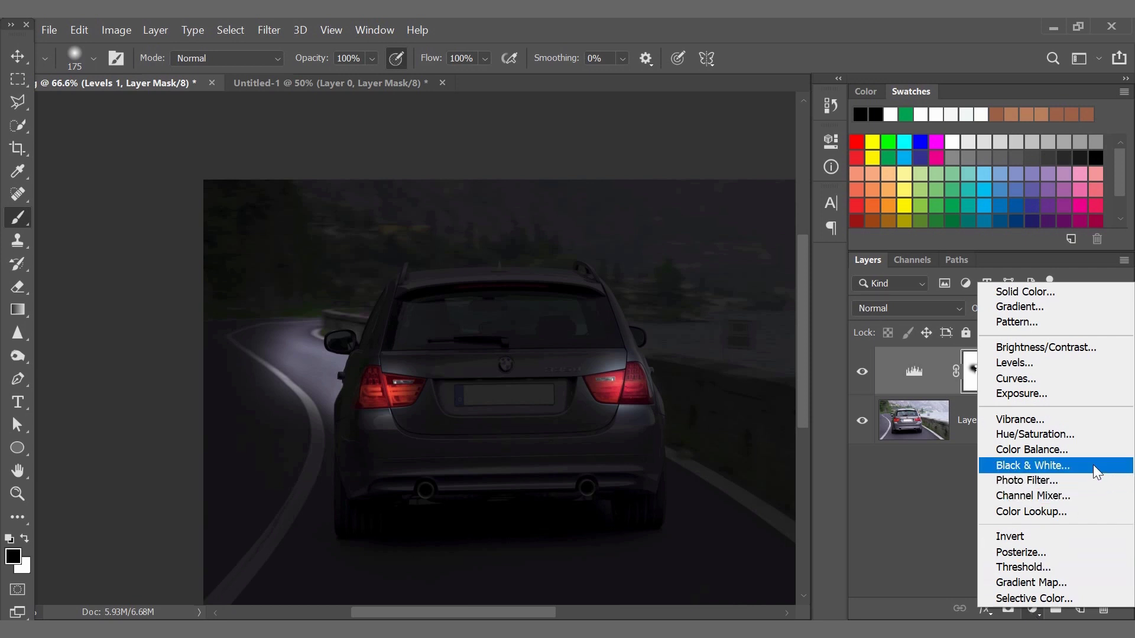
left_click(1098, 440)
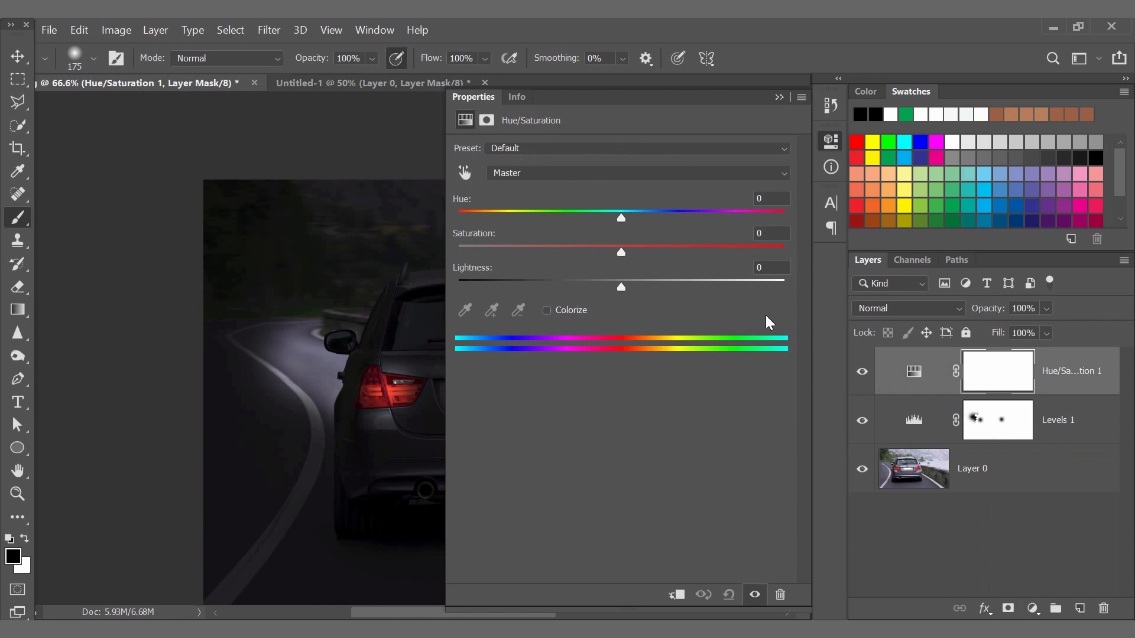
left_click(555, 309)
left_click_drag(557, 251, 687, 251)
left_click_drag(754, 259, 799, 260)
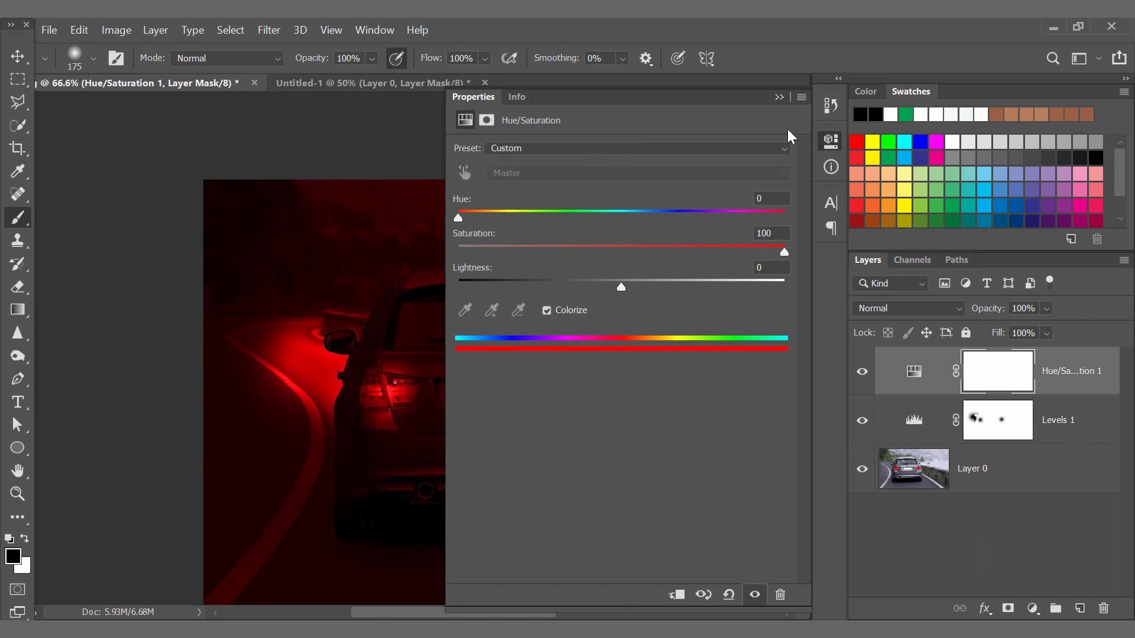
left_click(782, 97)
Widen the layer list to fit the full layer names, and invert the Hue/Saturation 1 mask to black
scroll(400, 487, "down", 1)
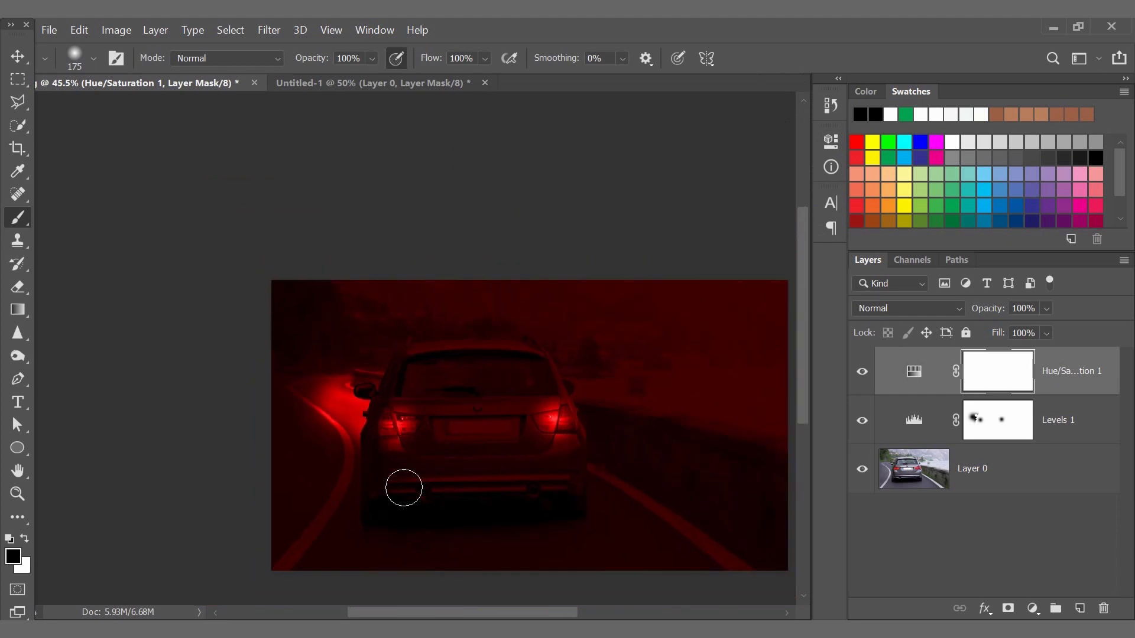
scroll(406, 488, "up", 5)
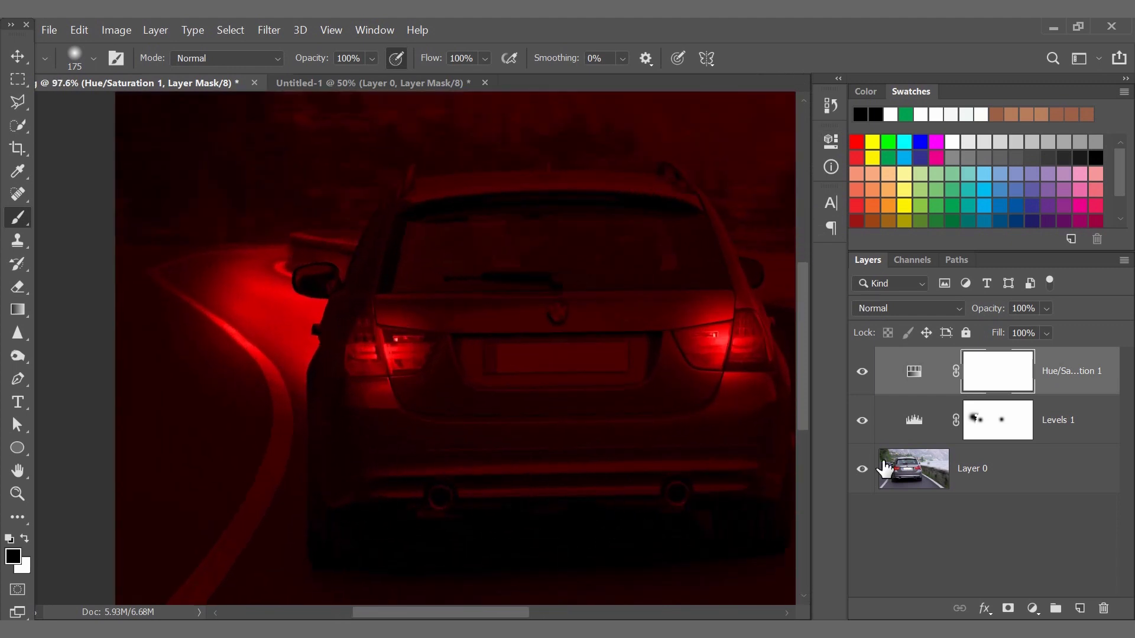
left_click_drag(848, 372, 785, 373)
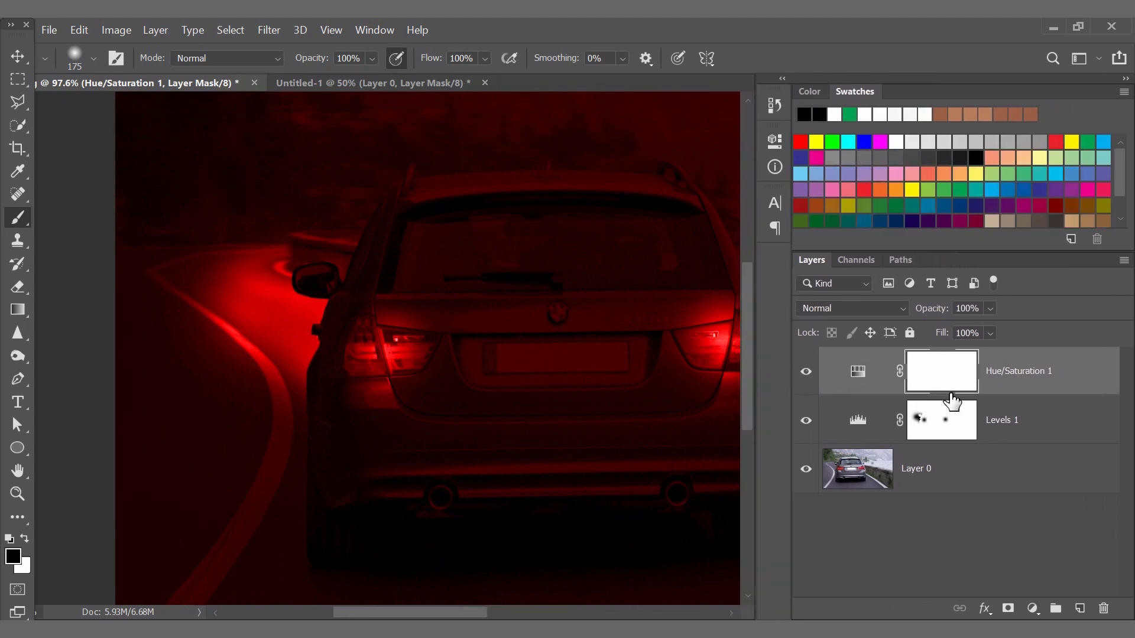
scroll(277, 326, "down", 3)
scroll(424, 335, "up", 4)
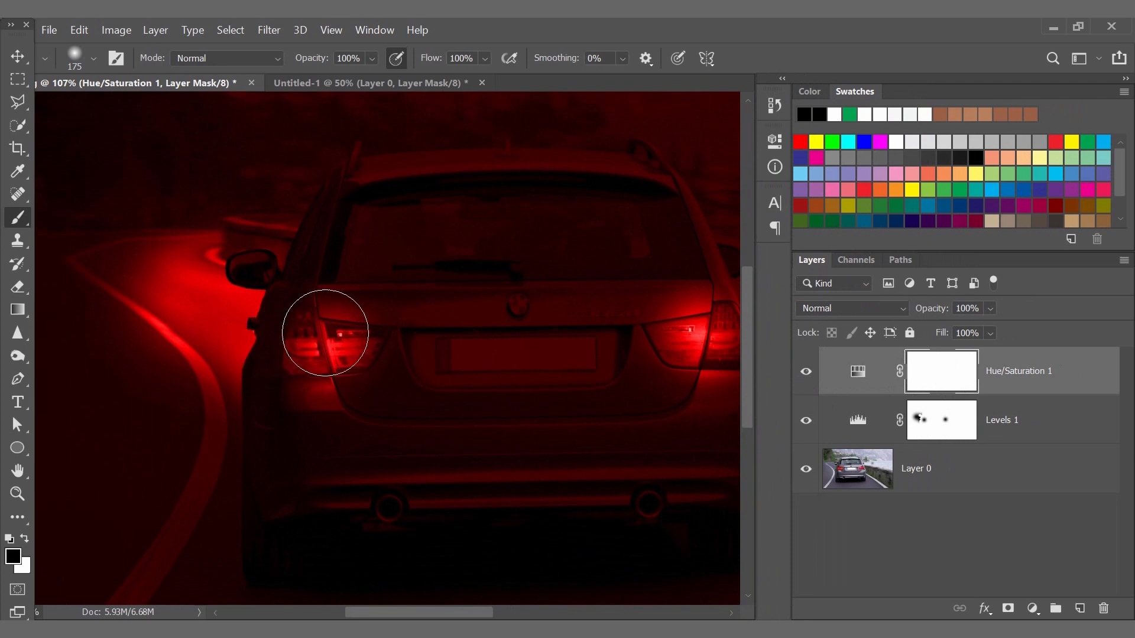
scroll(299, 342, "down", 3)
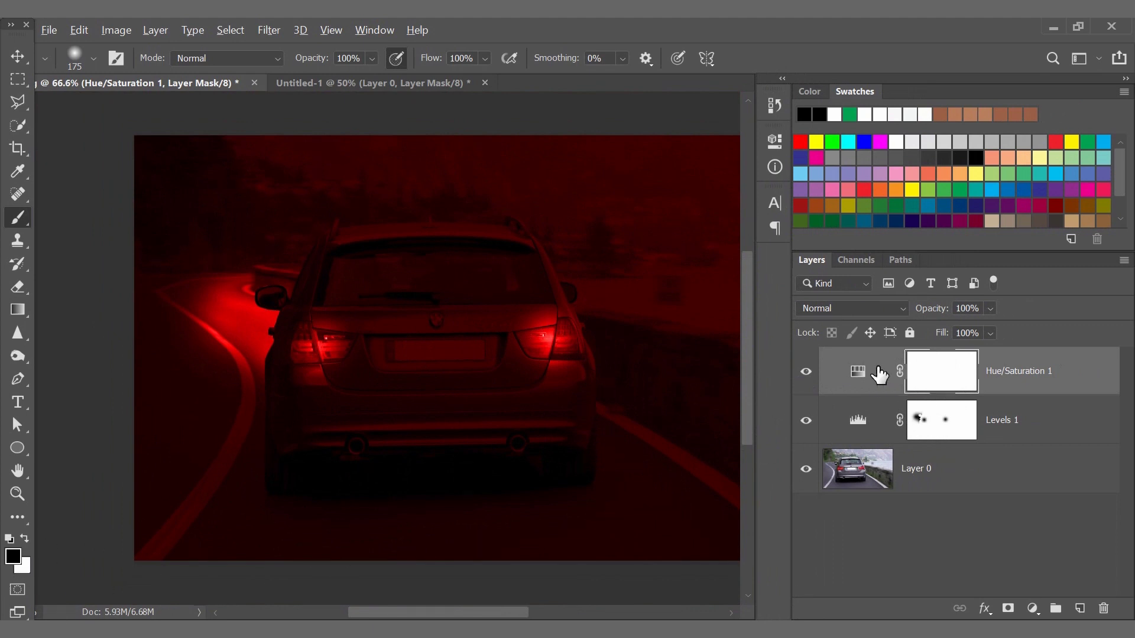
key("ctrl+i")
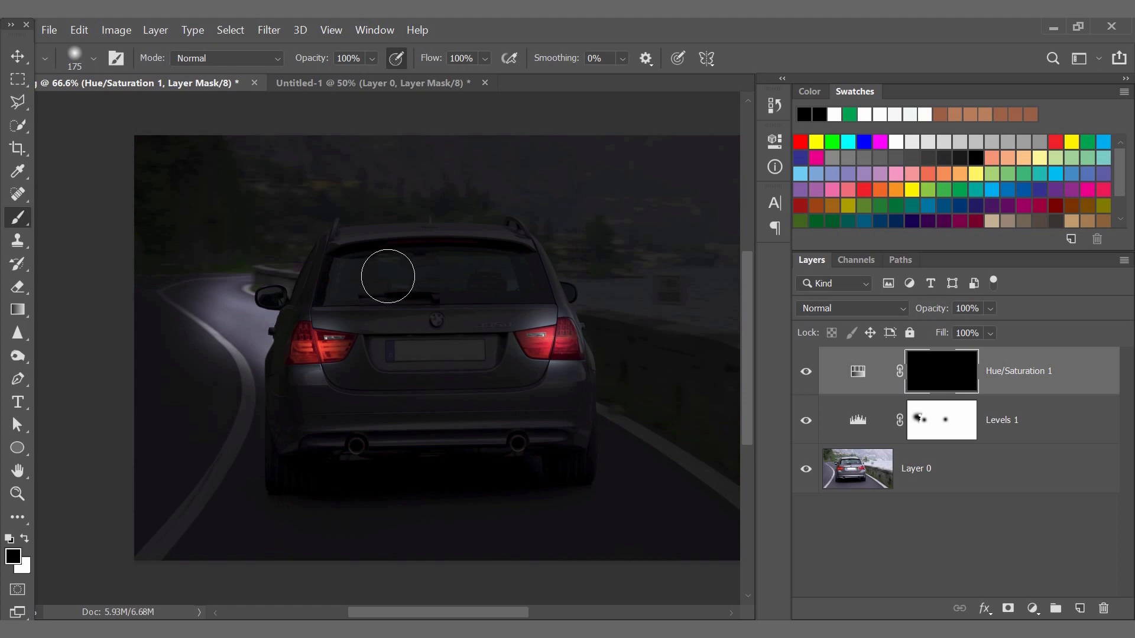
Dab white over both taillights on the Hue/Saturation 1 mask to apply the red tint there
scroll(380, 286, "up", 3)
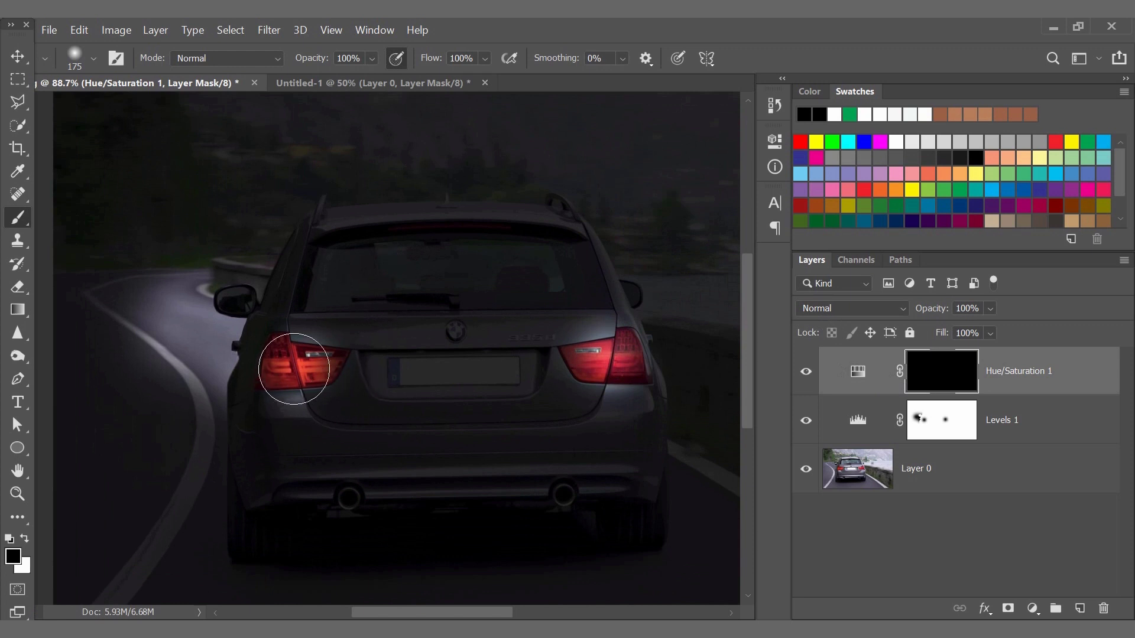
left_click(27, 540)
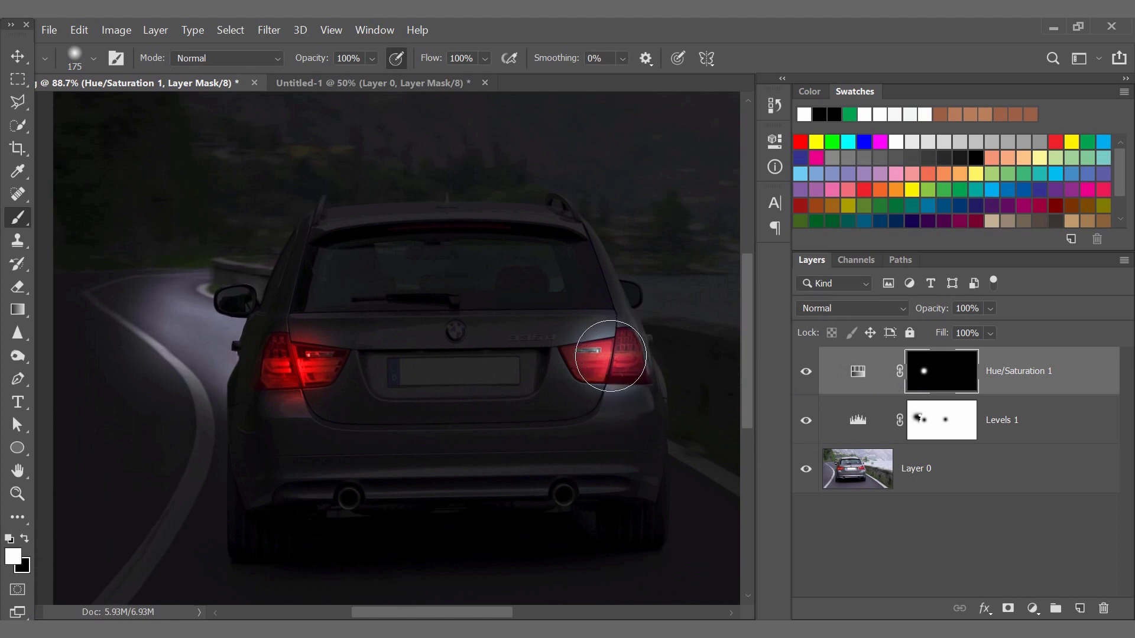
scroll(709, 508, "down", 1)
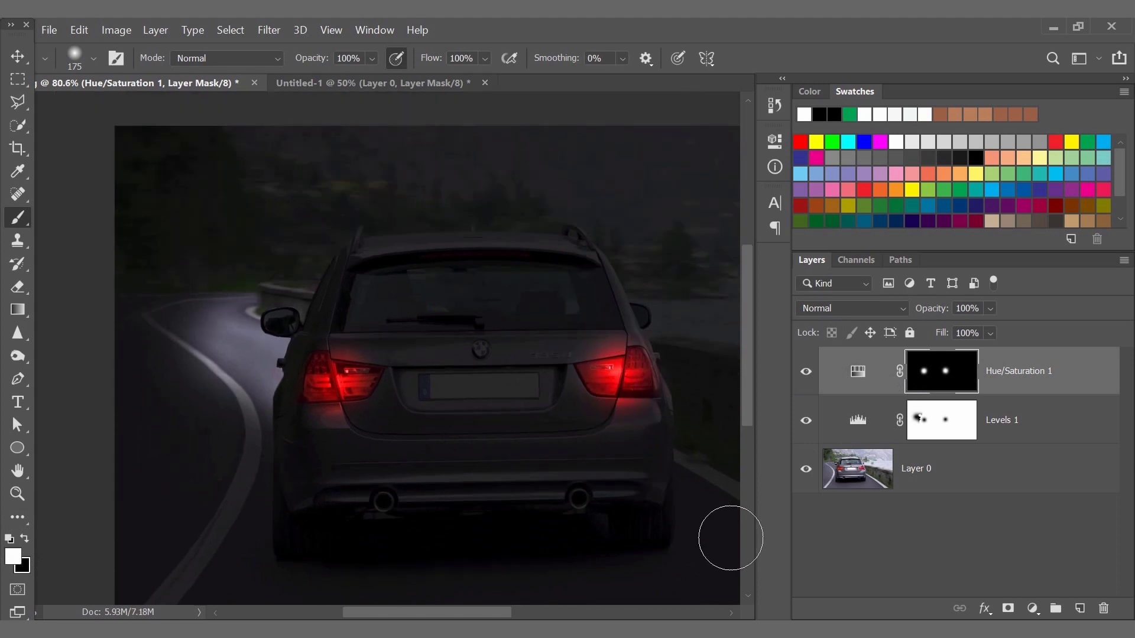
Hide and show the Hue/Saturation 1 layer to compare the taillights with and without the red tint
left_click(806, 373)
left_click(806, 373)
key("v")
scroll(295, 390, "down", 4)
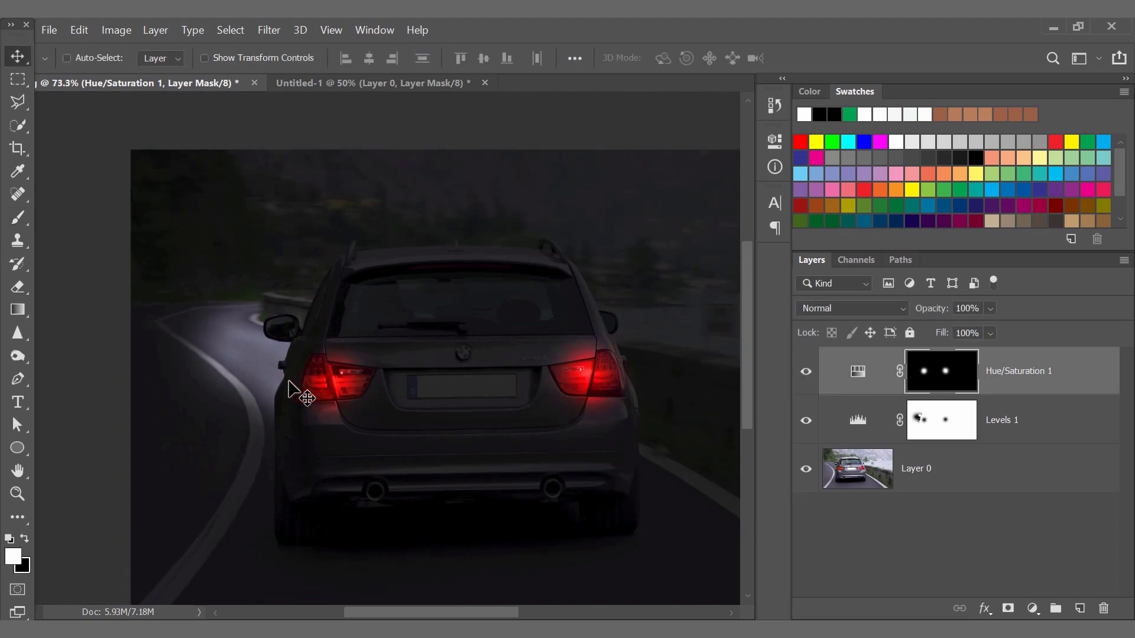